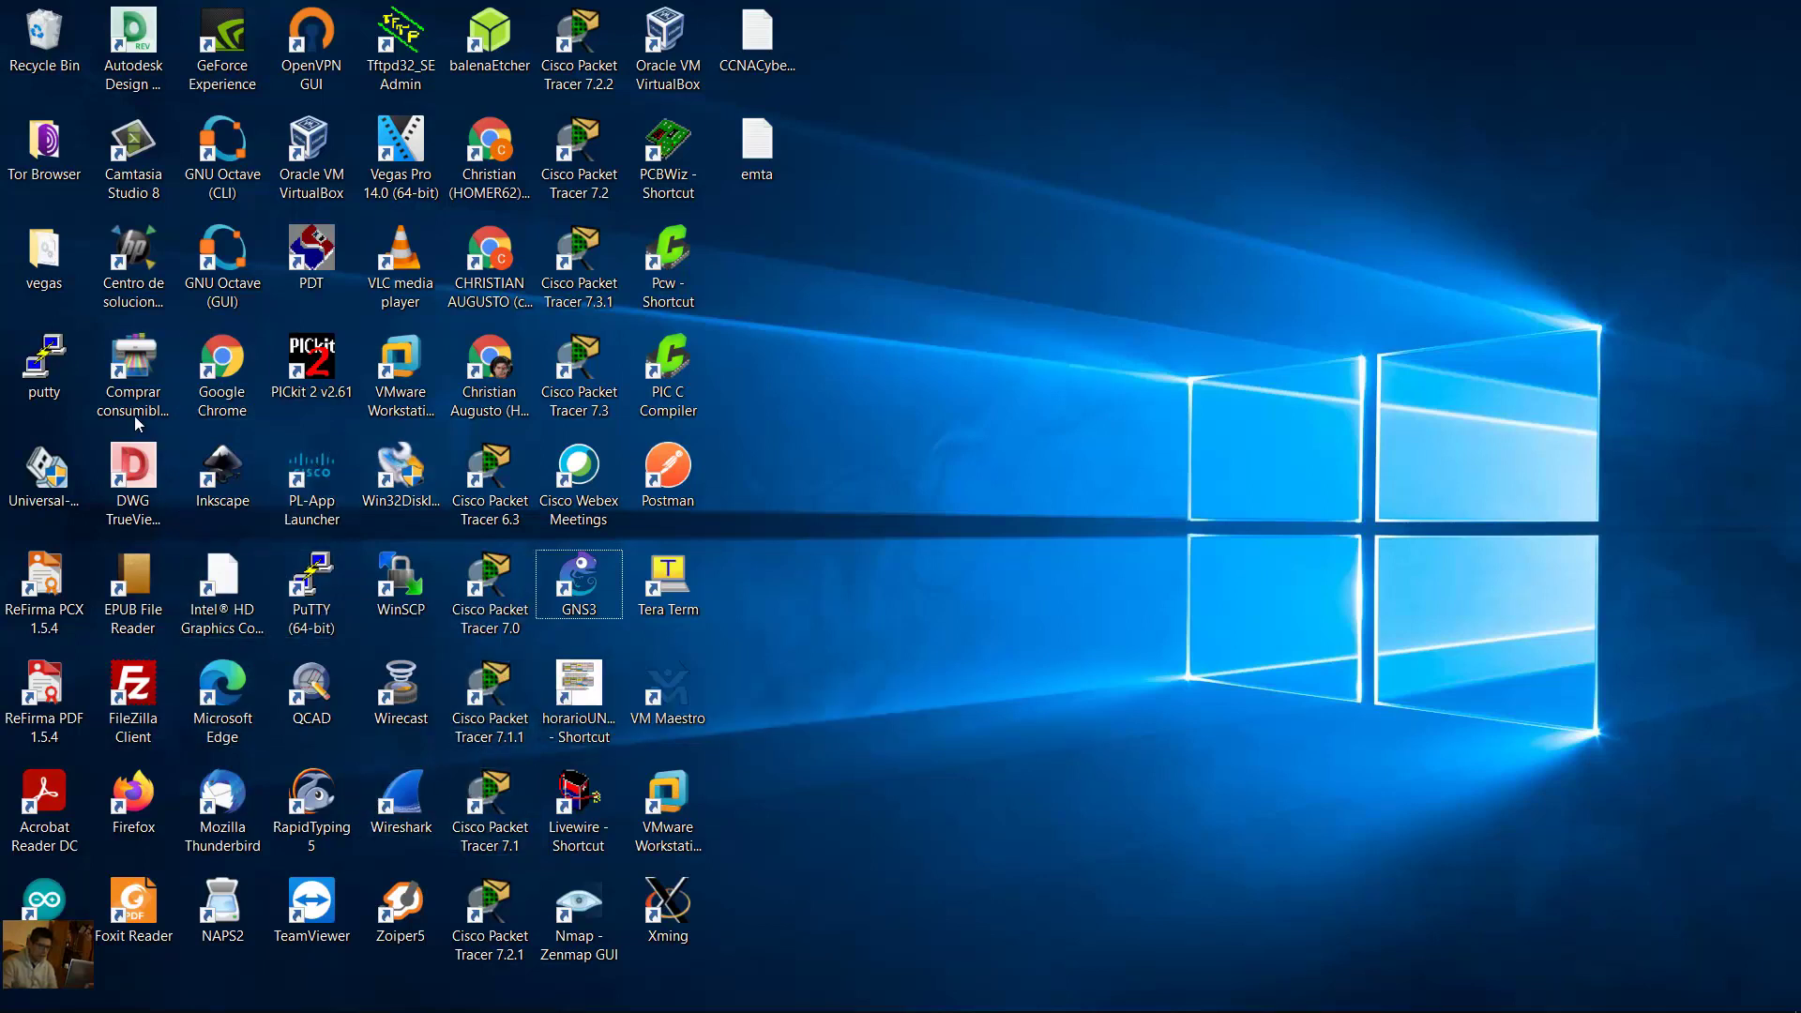
Select the Oracle VM VirtualBox shortcut on the Windows desktop
{"action": "left_click", "coordinate": [307, 166]}
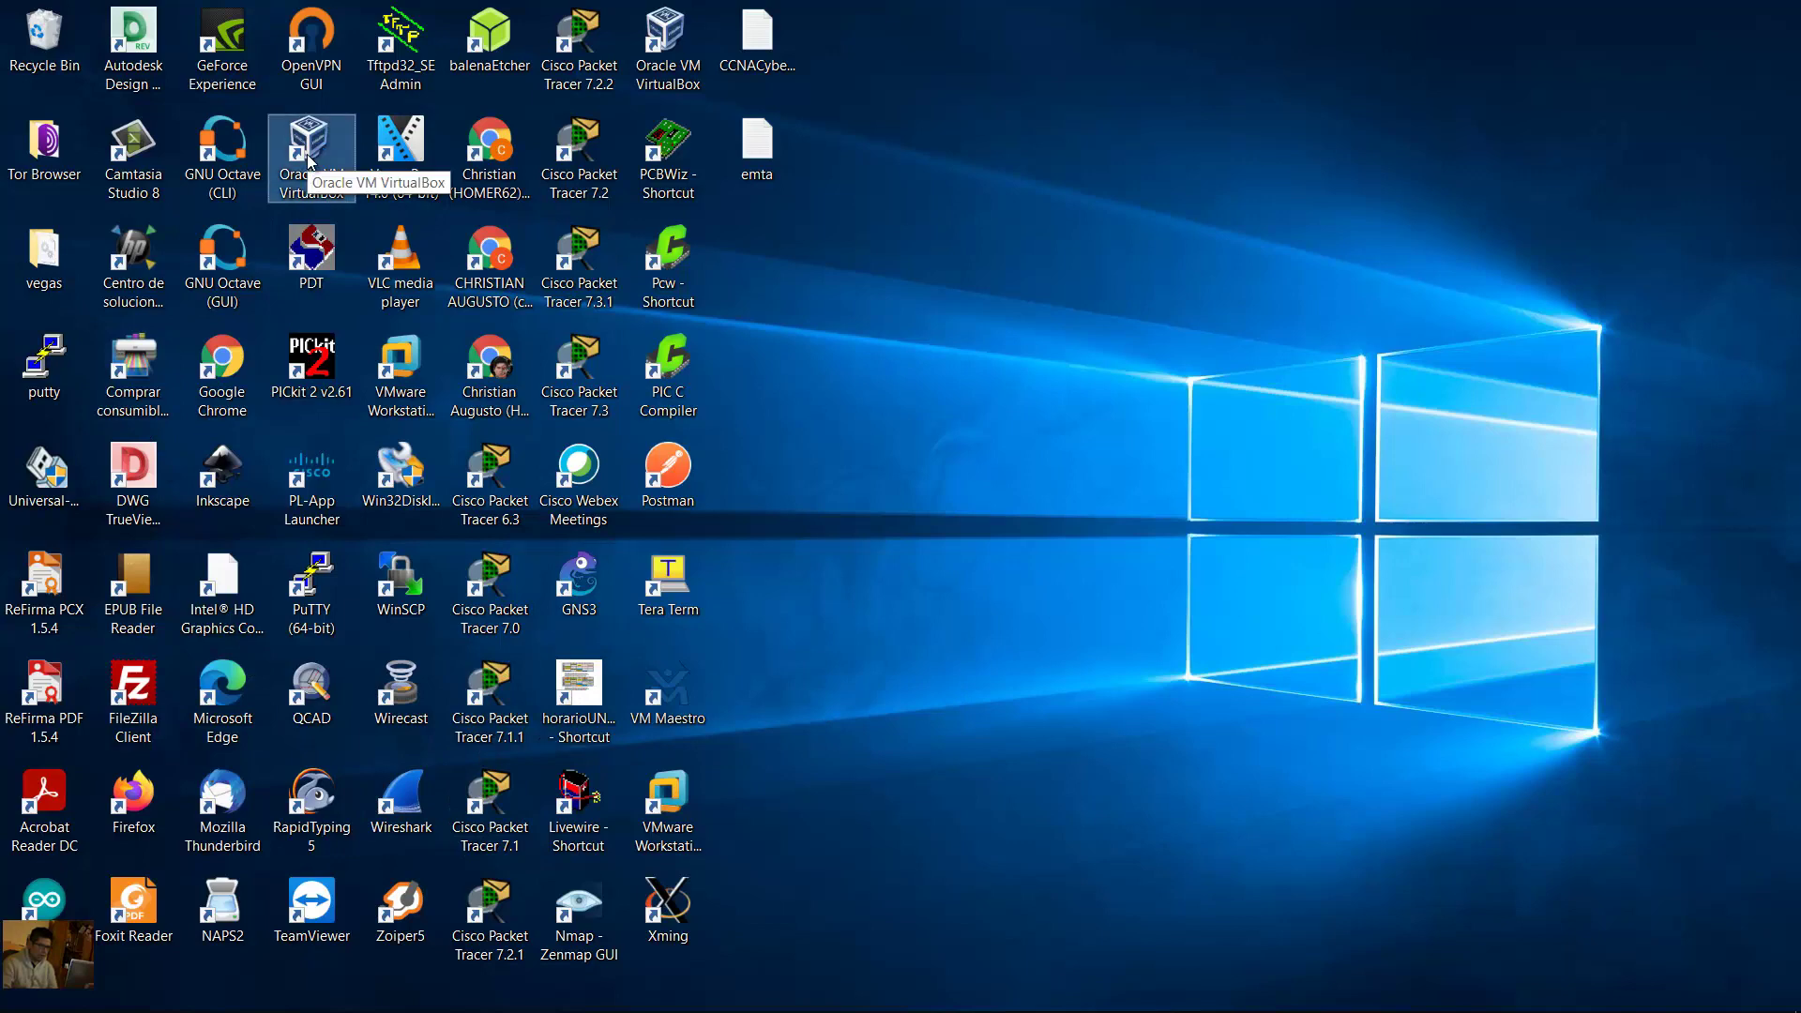
Launch VirtualBox, dismiss the new-version notice, and go to CCNP_VM's network settings
{"action": "double_click", "coordinate": [308, 167]}
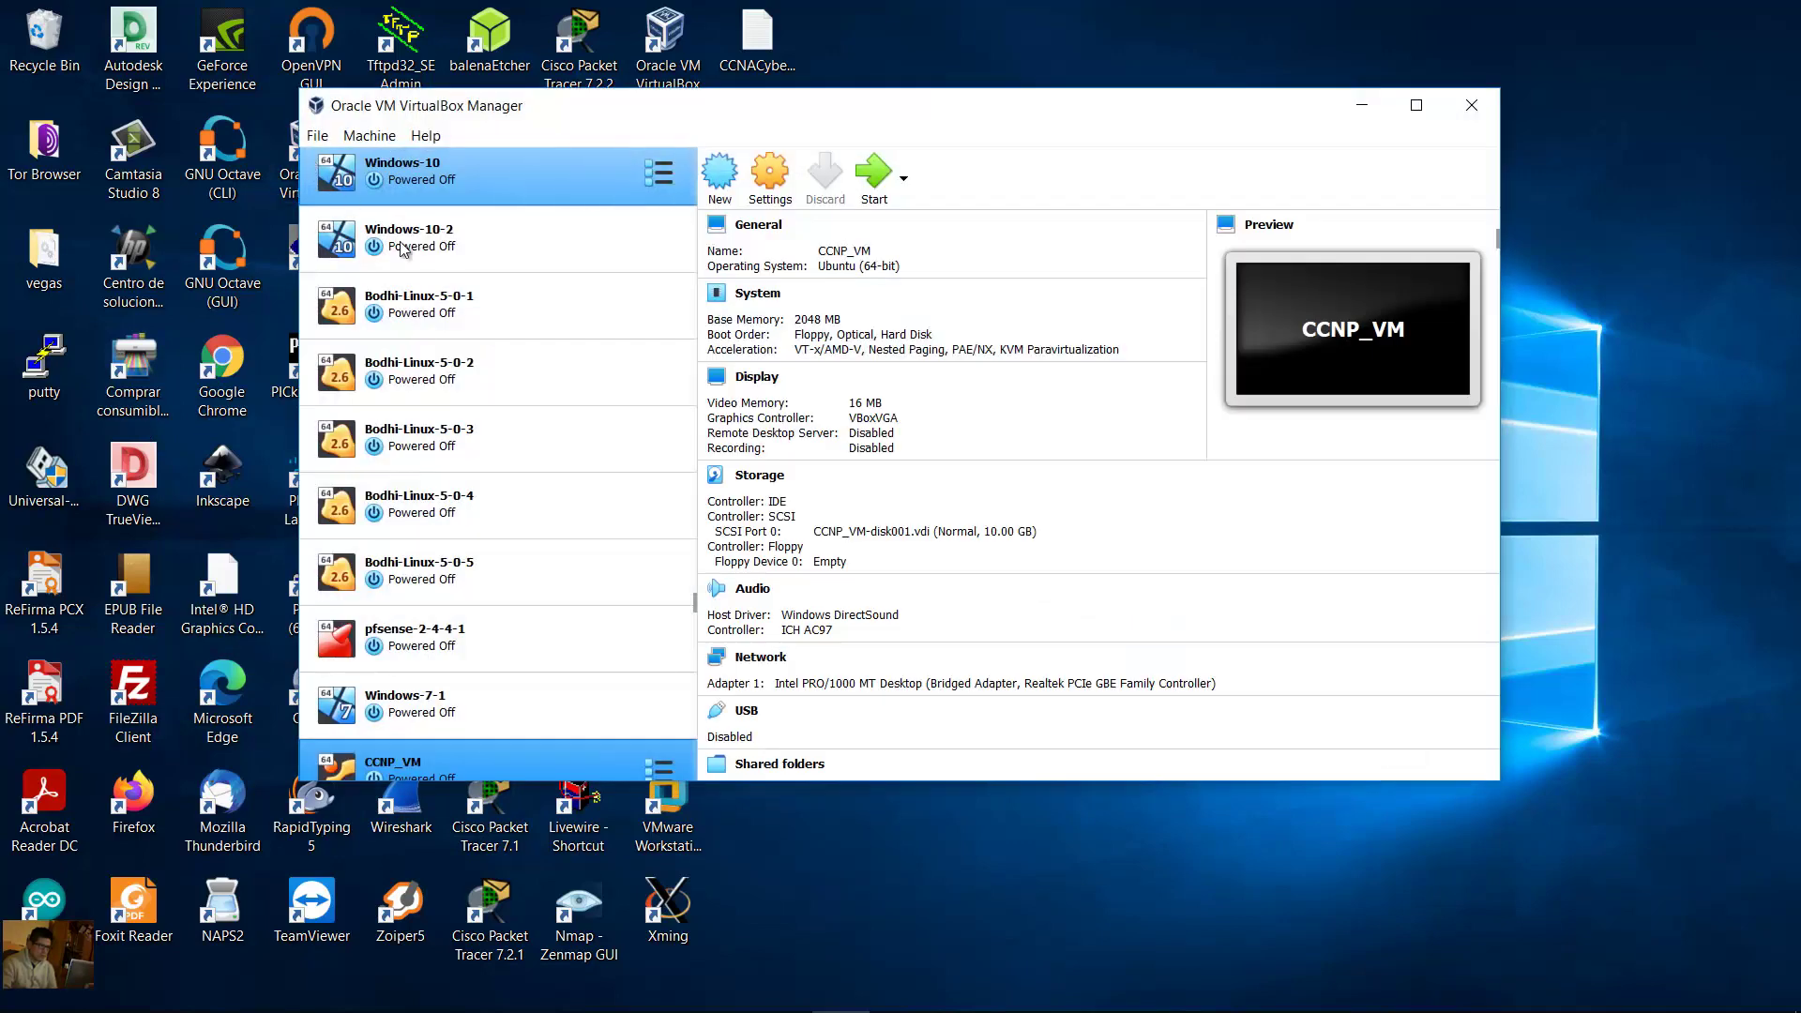
{"action": "left_click", "coordinate": [899, 530]}
{"action": "scroll", "coordinate": [492, 506], "scroll_direction": "down", "scroll_amount": 1}
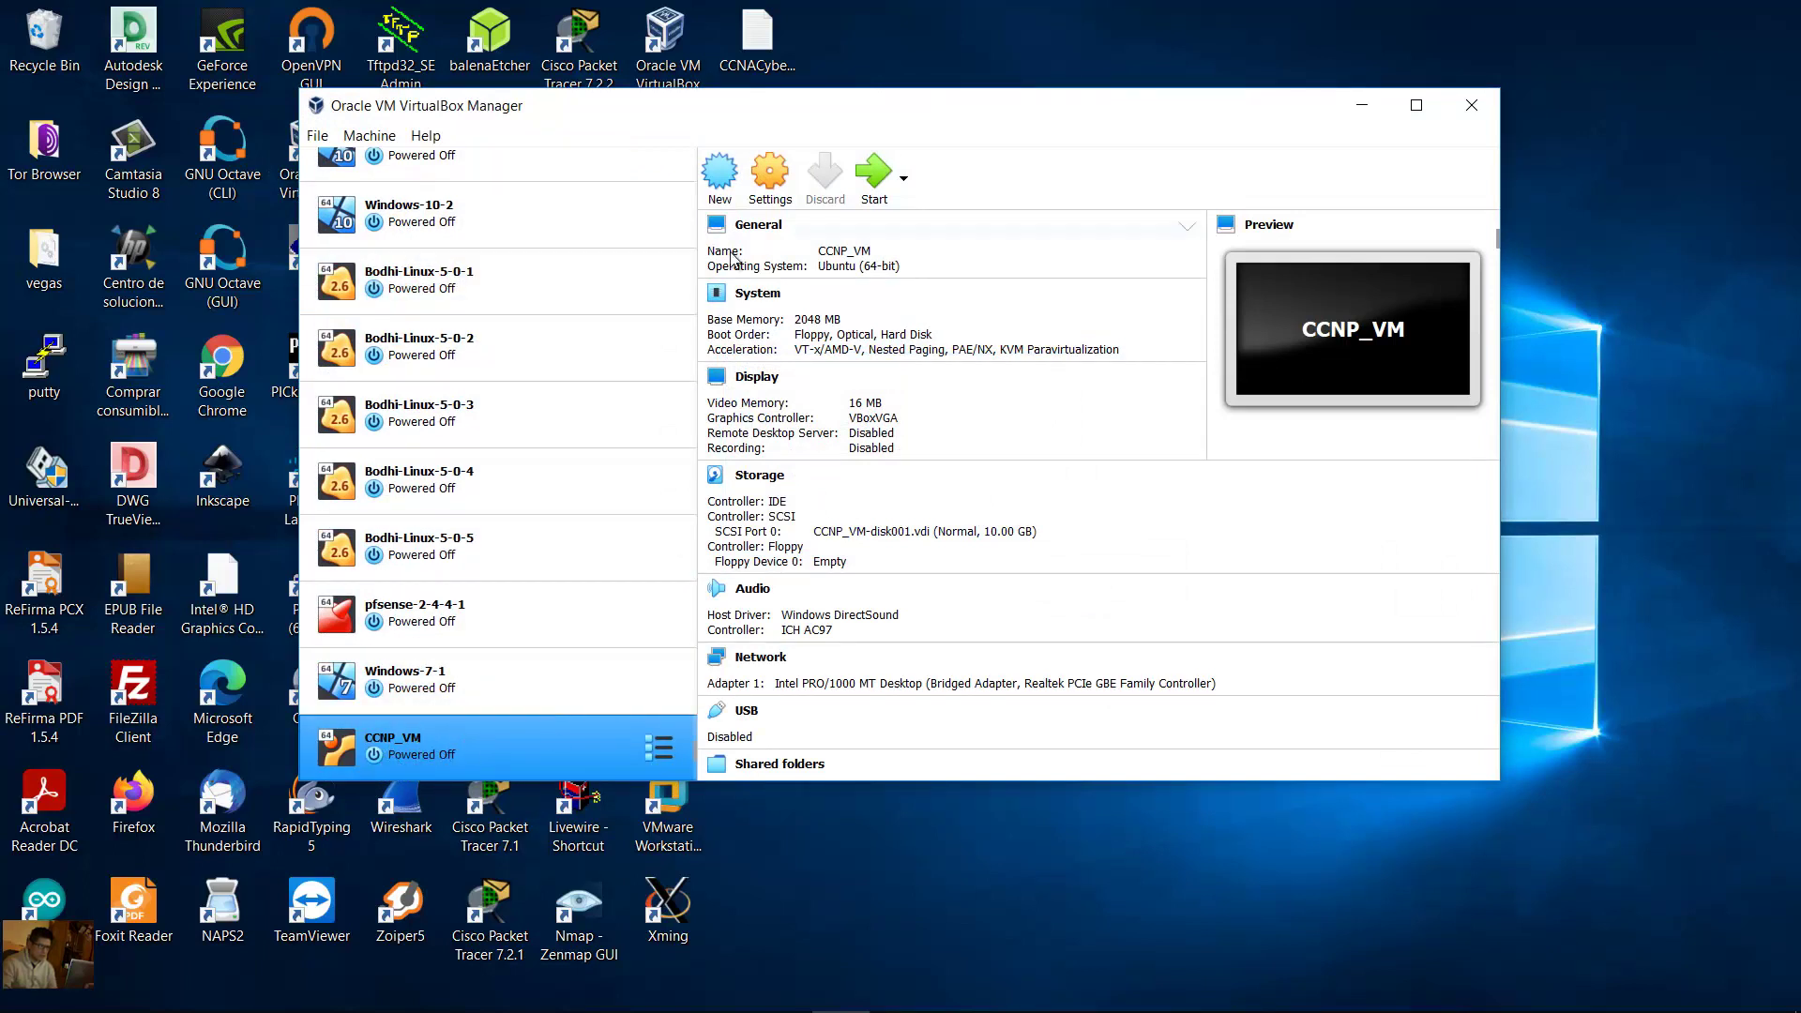
{"action": "left_click", "coordinate": [784, 187]}
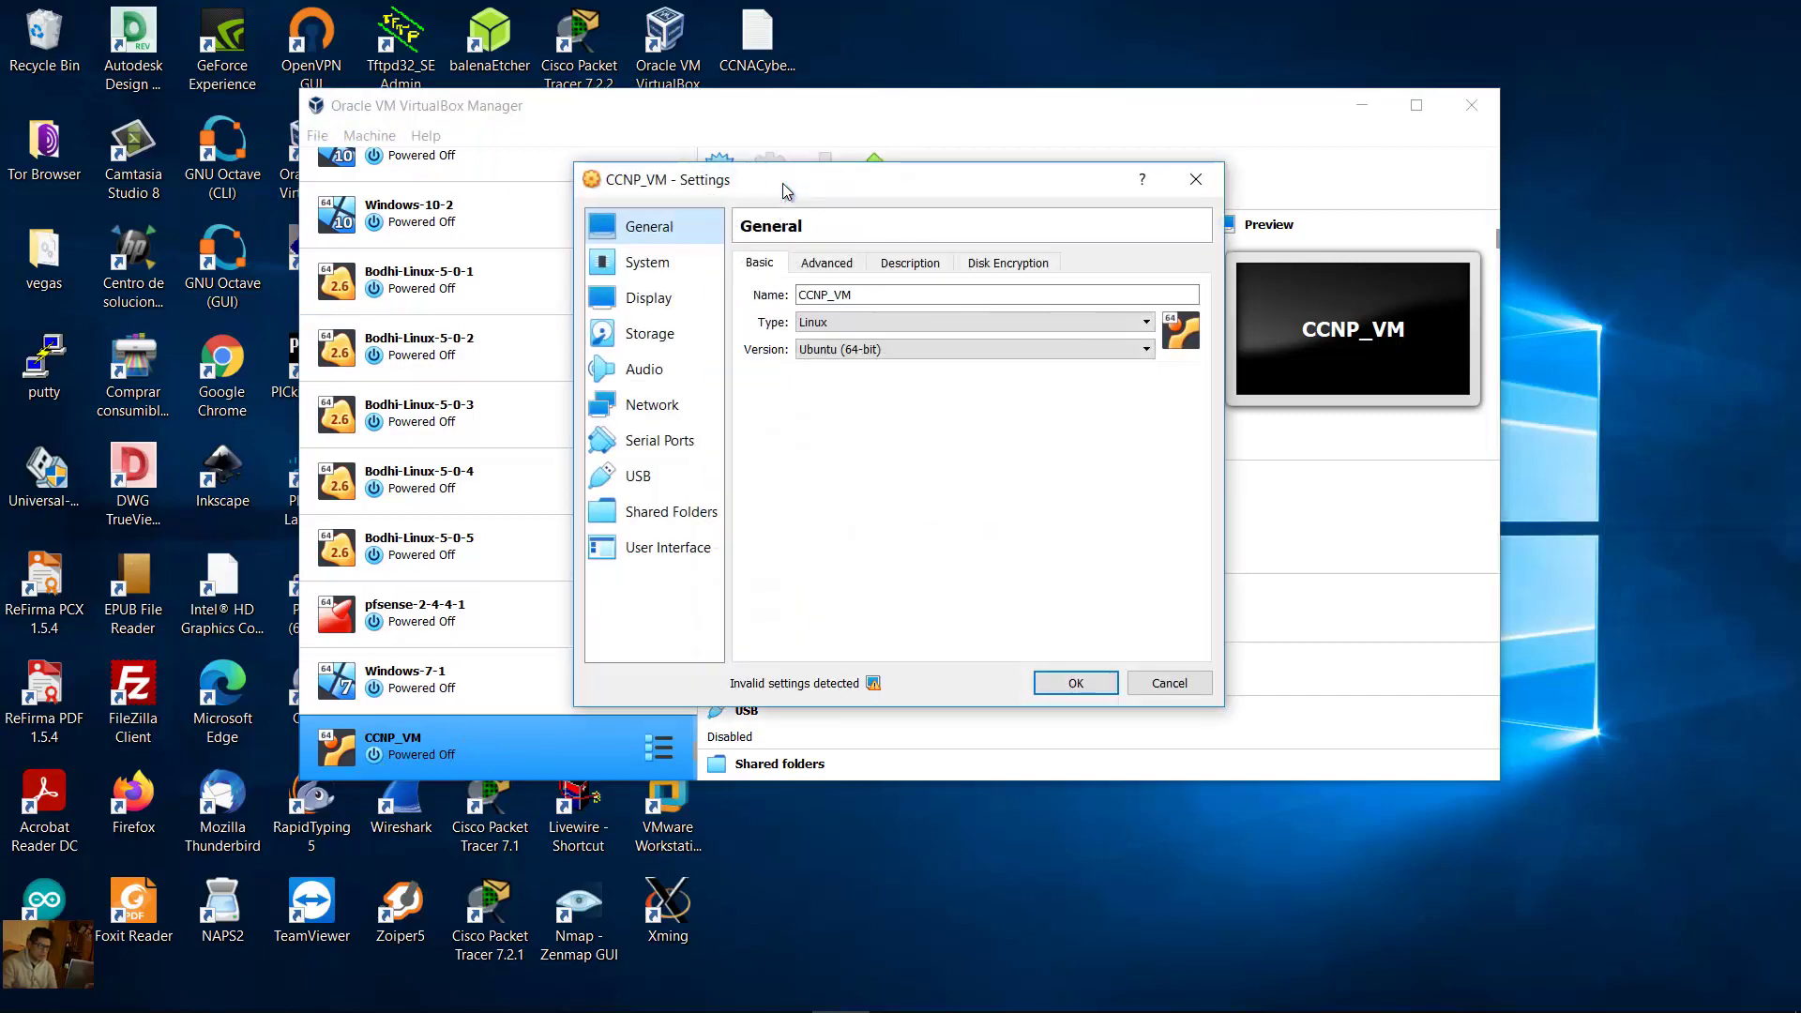
{"action": "left_click", "coordinate": [652, 404]}
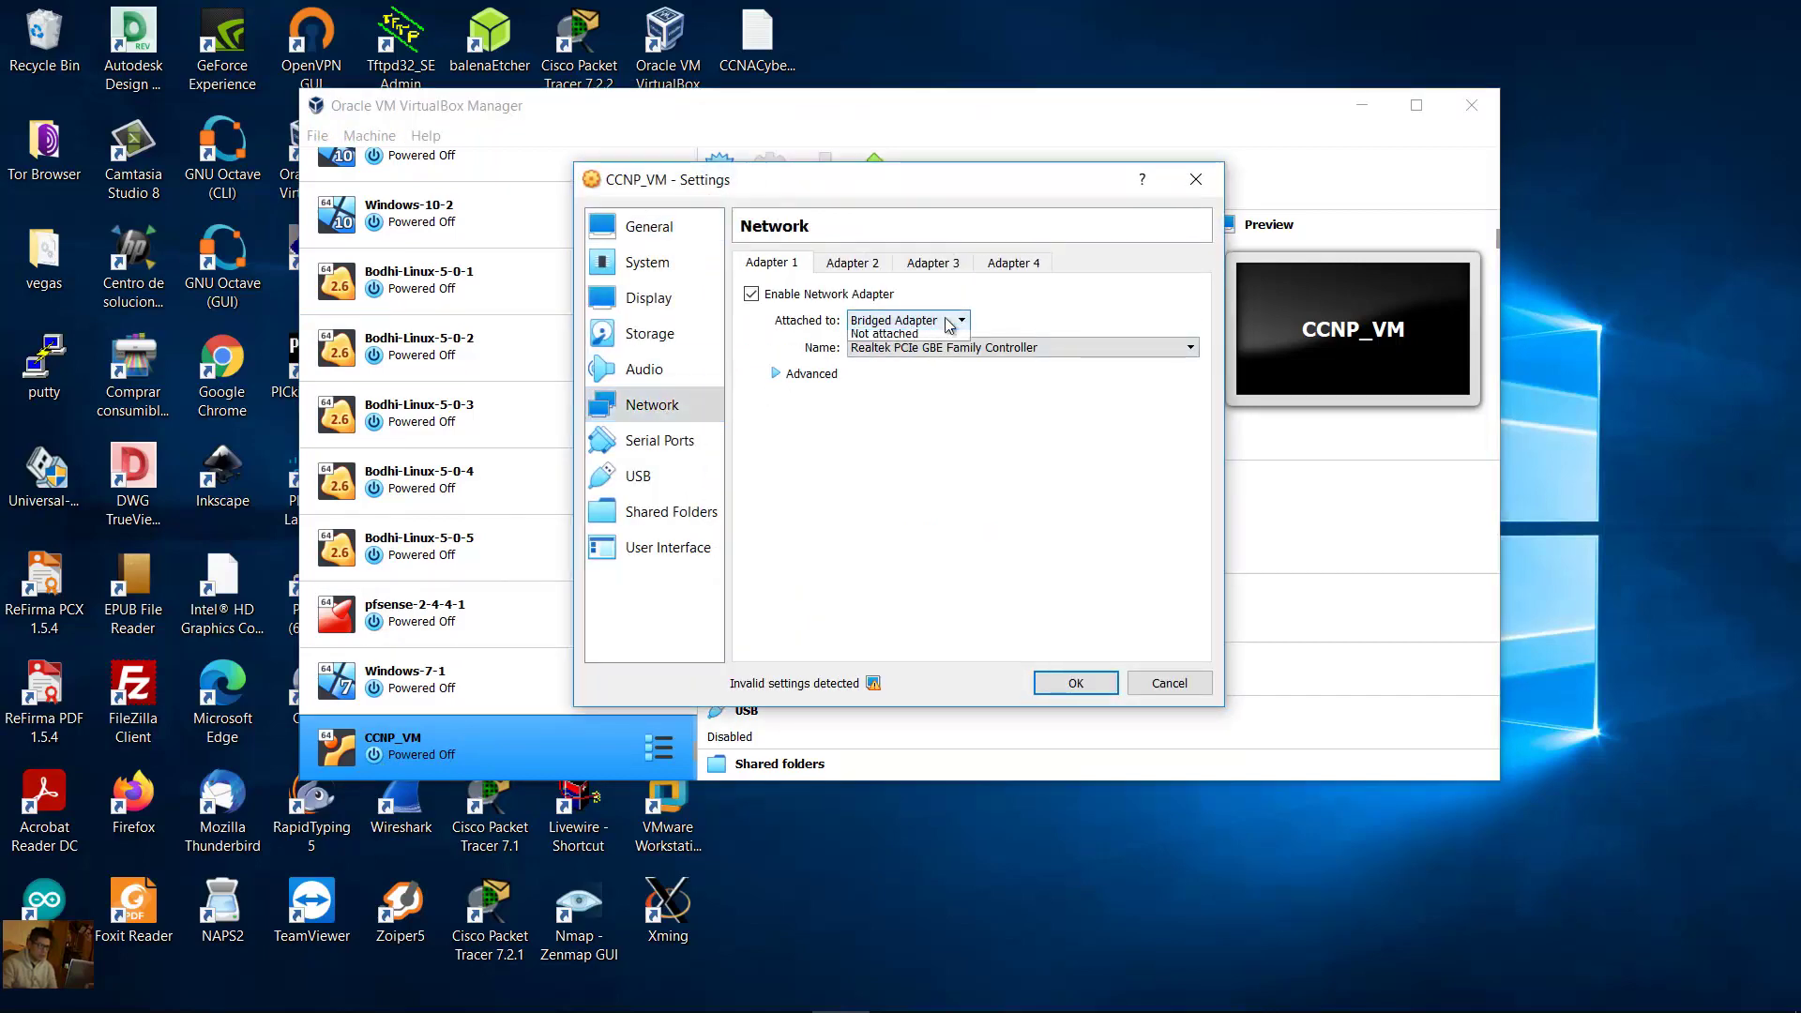
Attach CCNP_VM's first adapter to Generic Driver UDPTunnel and save
{"action": "left_click", "coordinate": [910, 321]}
{"action": "left_click", "coordinate": [943, 357]}
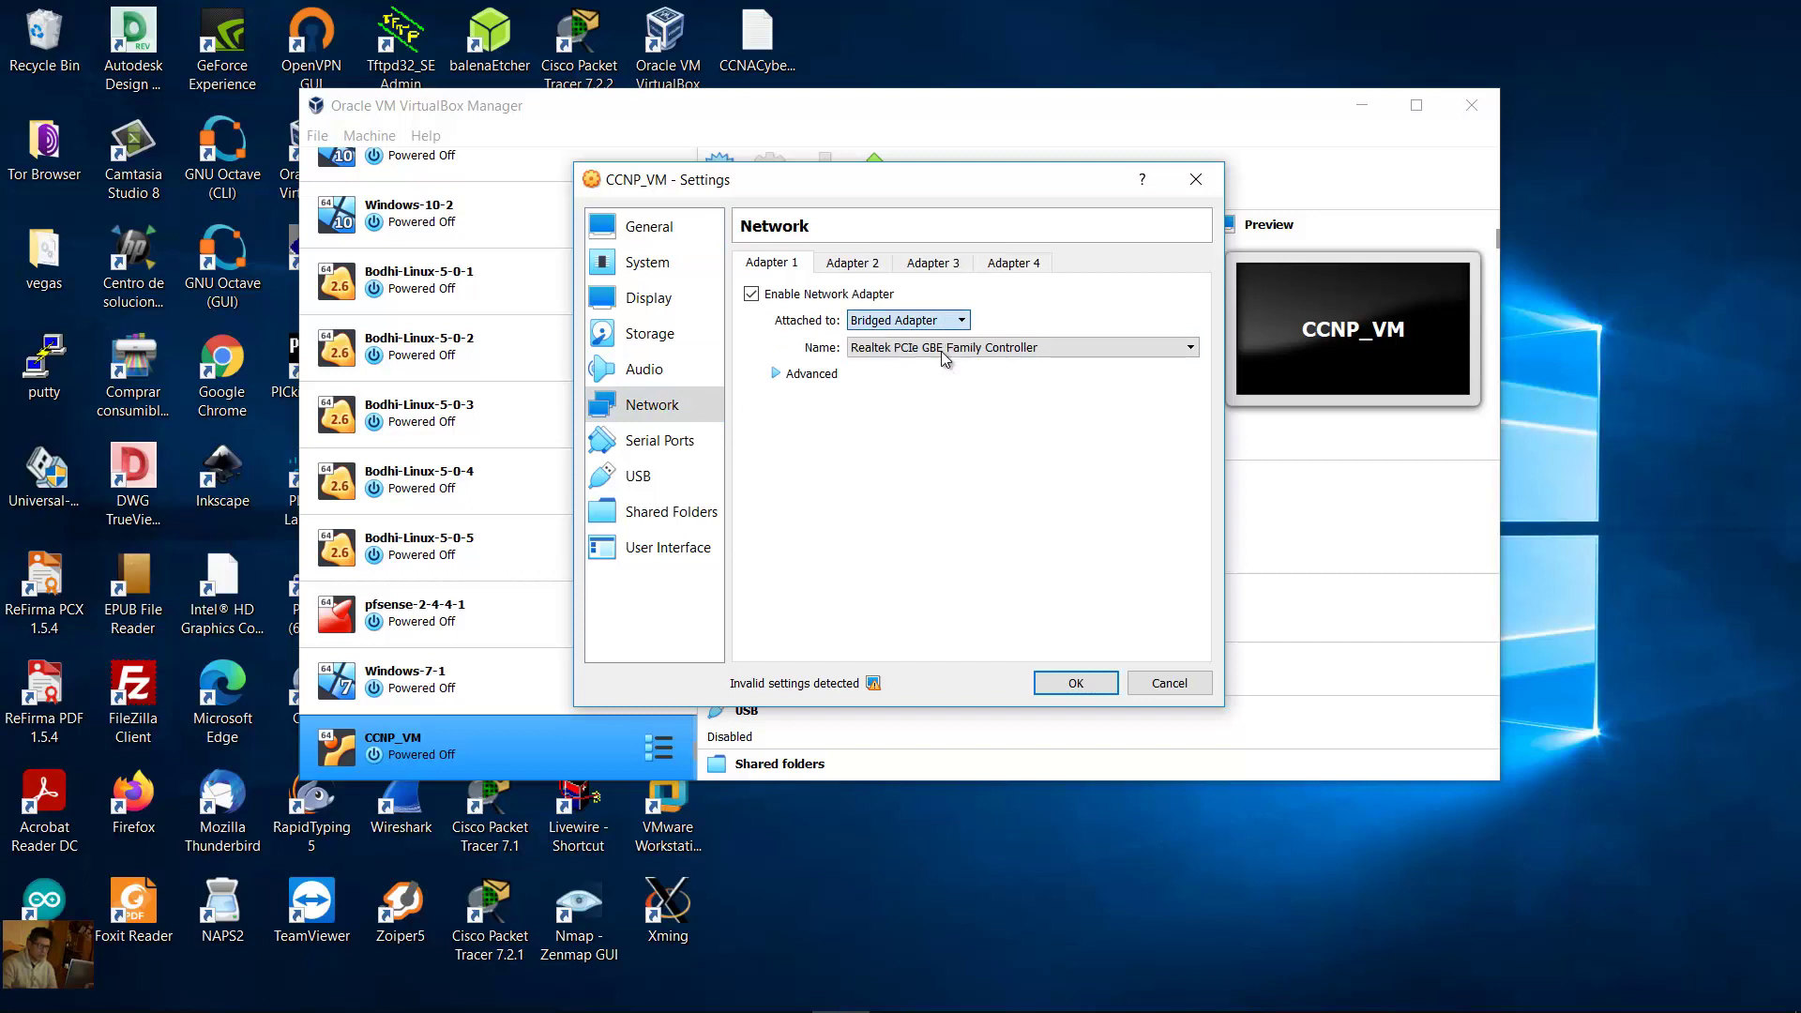
{"action": "left_click", "coordinate": [944, 326]}
{"action": "left_click", "coordinate": [947, 361]}
{"action": "left_click", "coordinate": [944, 325]}
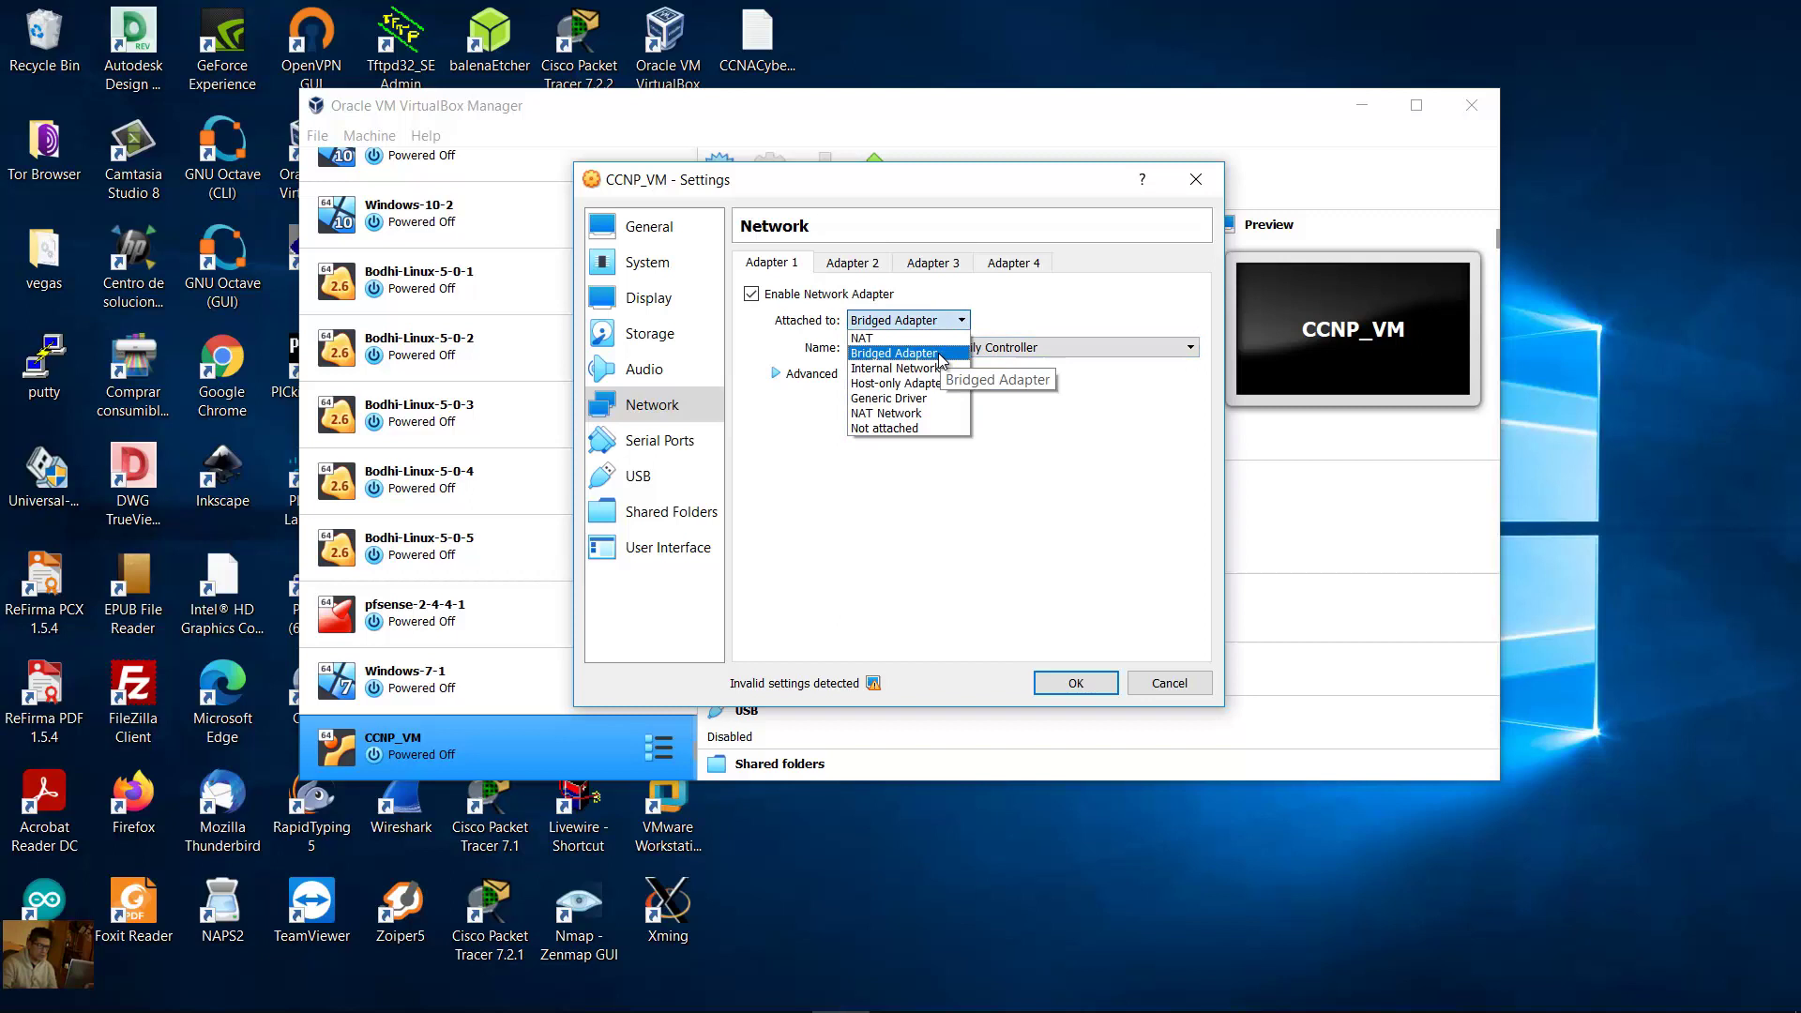
{"action": "left_click", "coordinate": [900, 398]}
{"action": "left_click", "coordinate": [922, 353]}
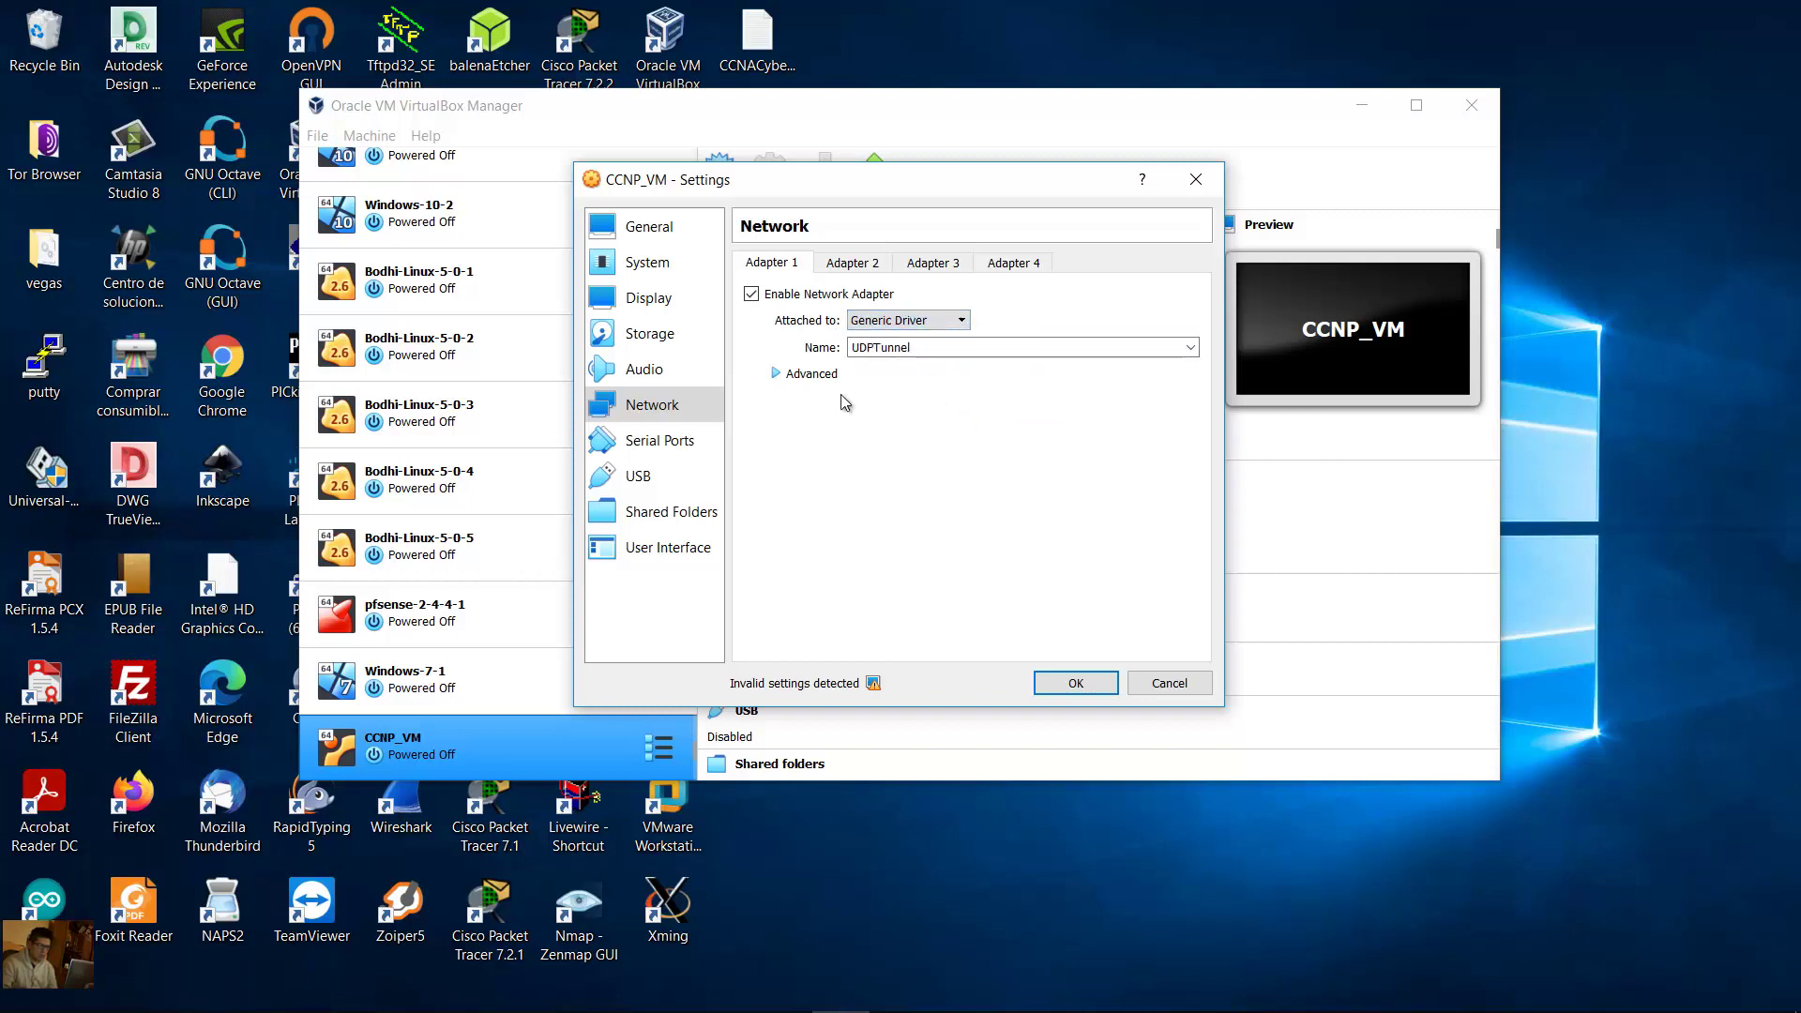
{"action": "left_click", "coordinate": [782, 375]}
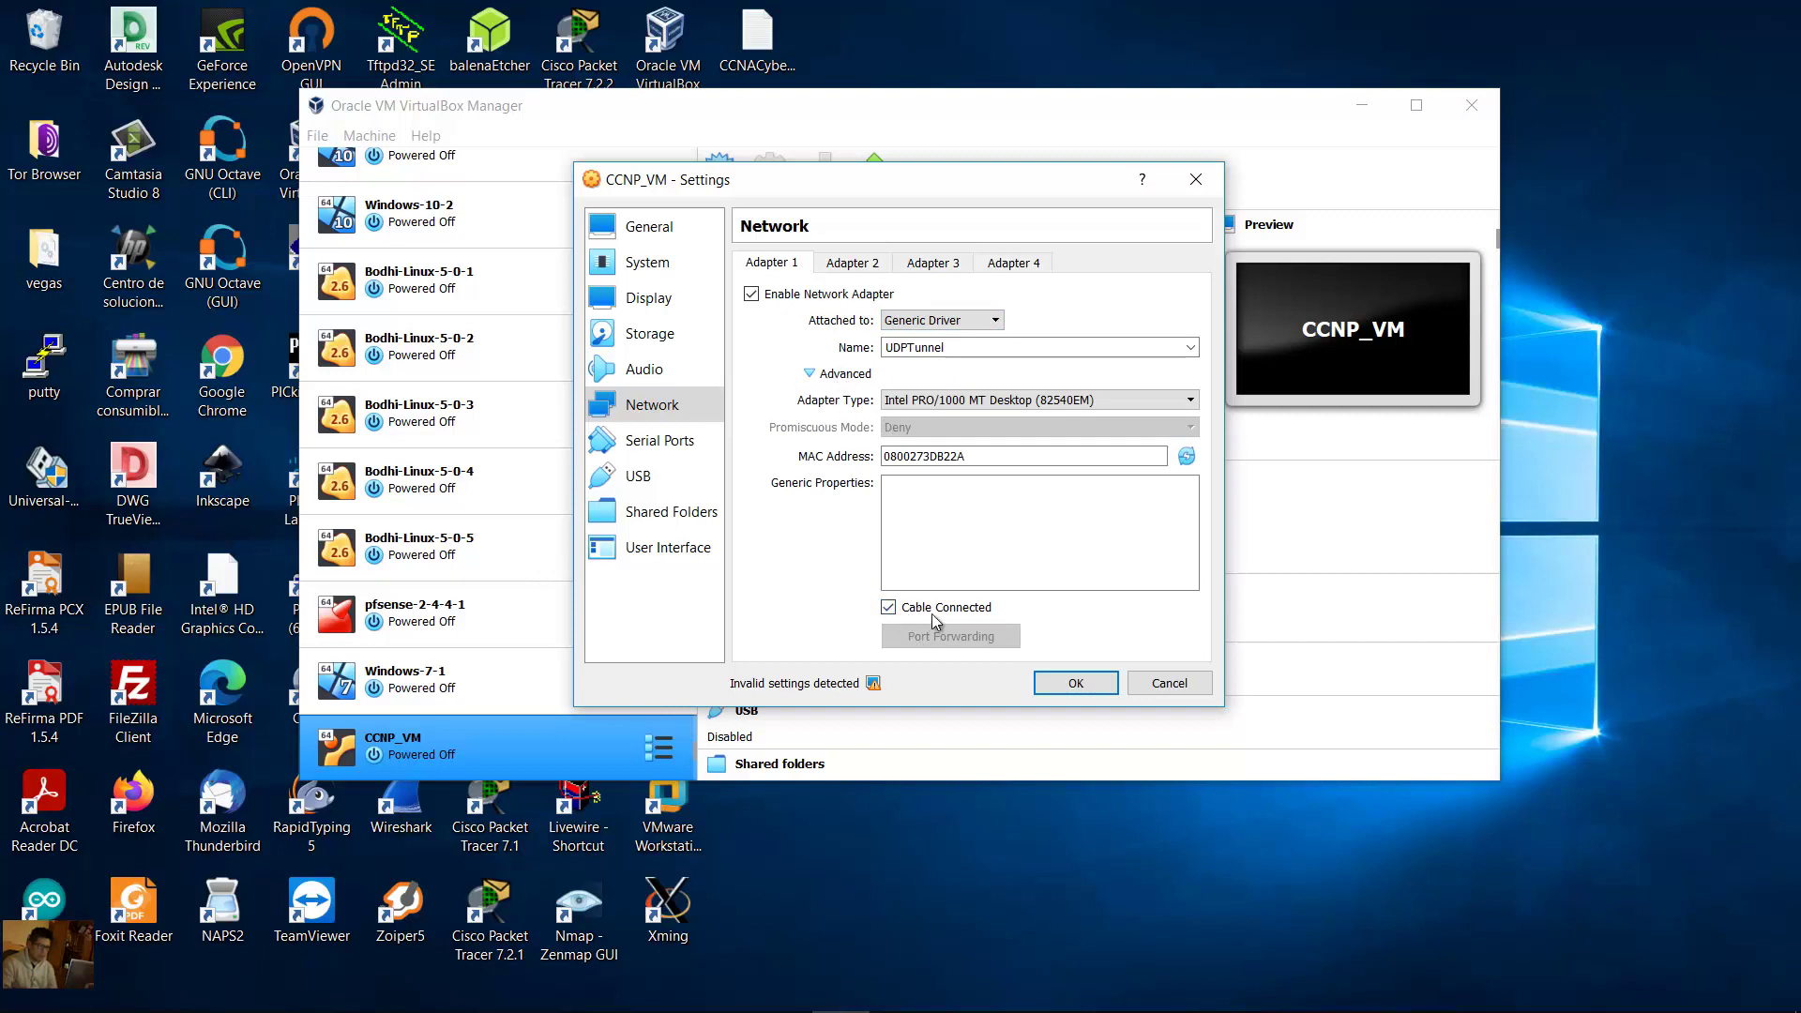
{"action": "mouse_move", "coordinate": [946, 609]}
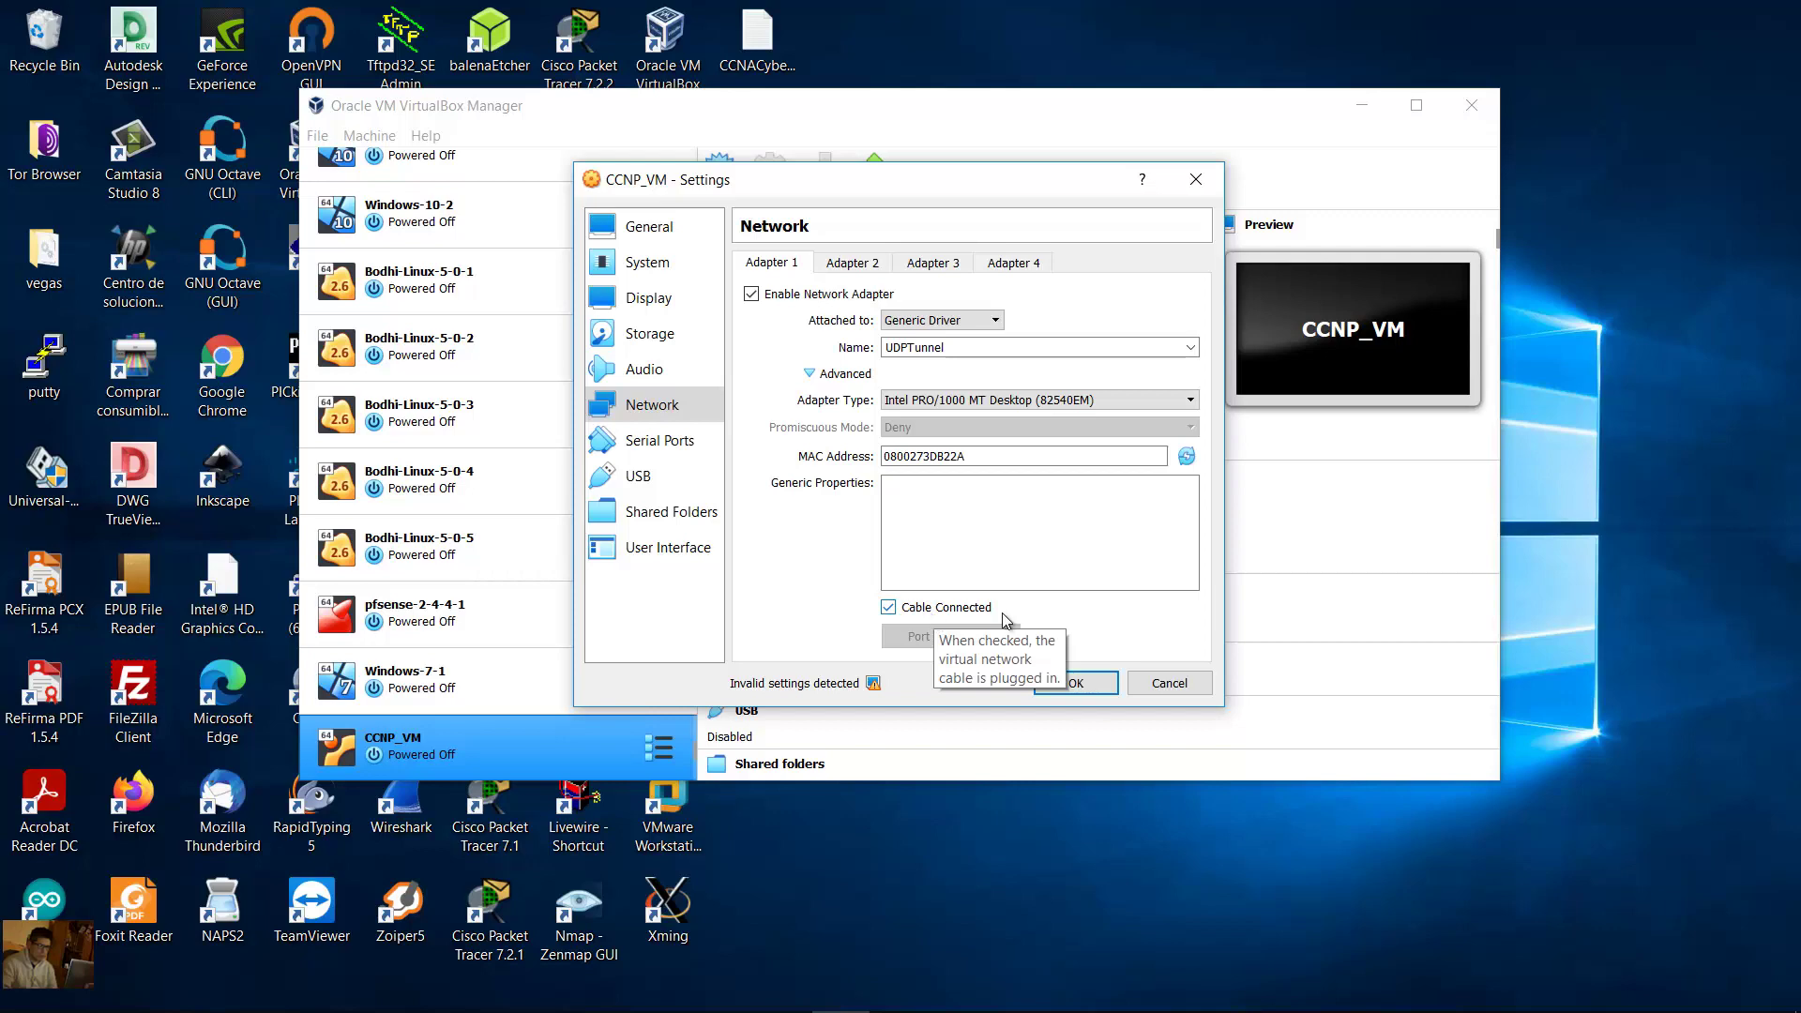
{"action": "left_click", "coordinate": [1065, 688]}
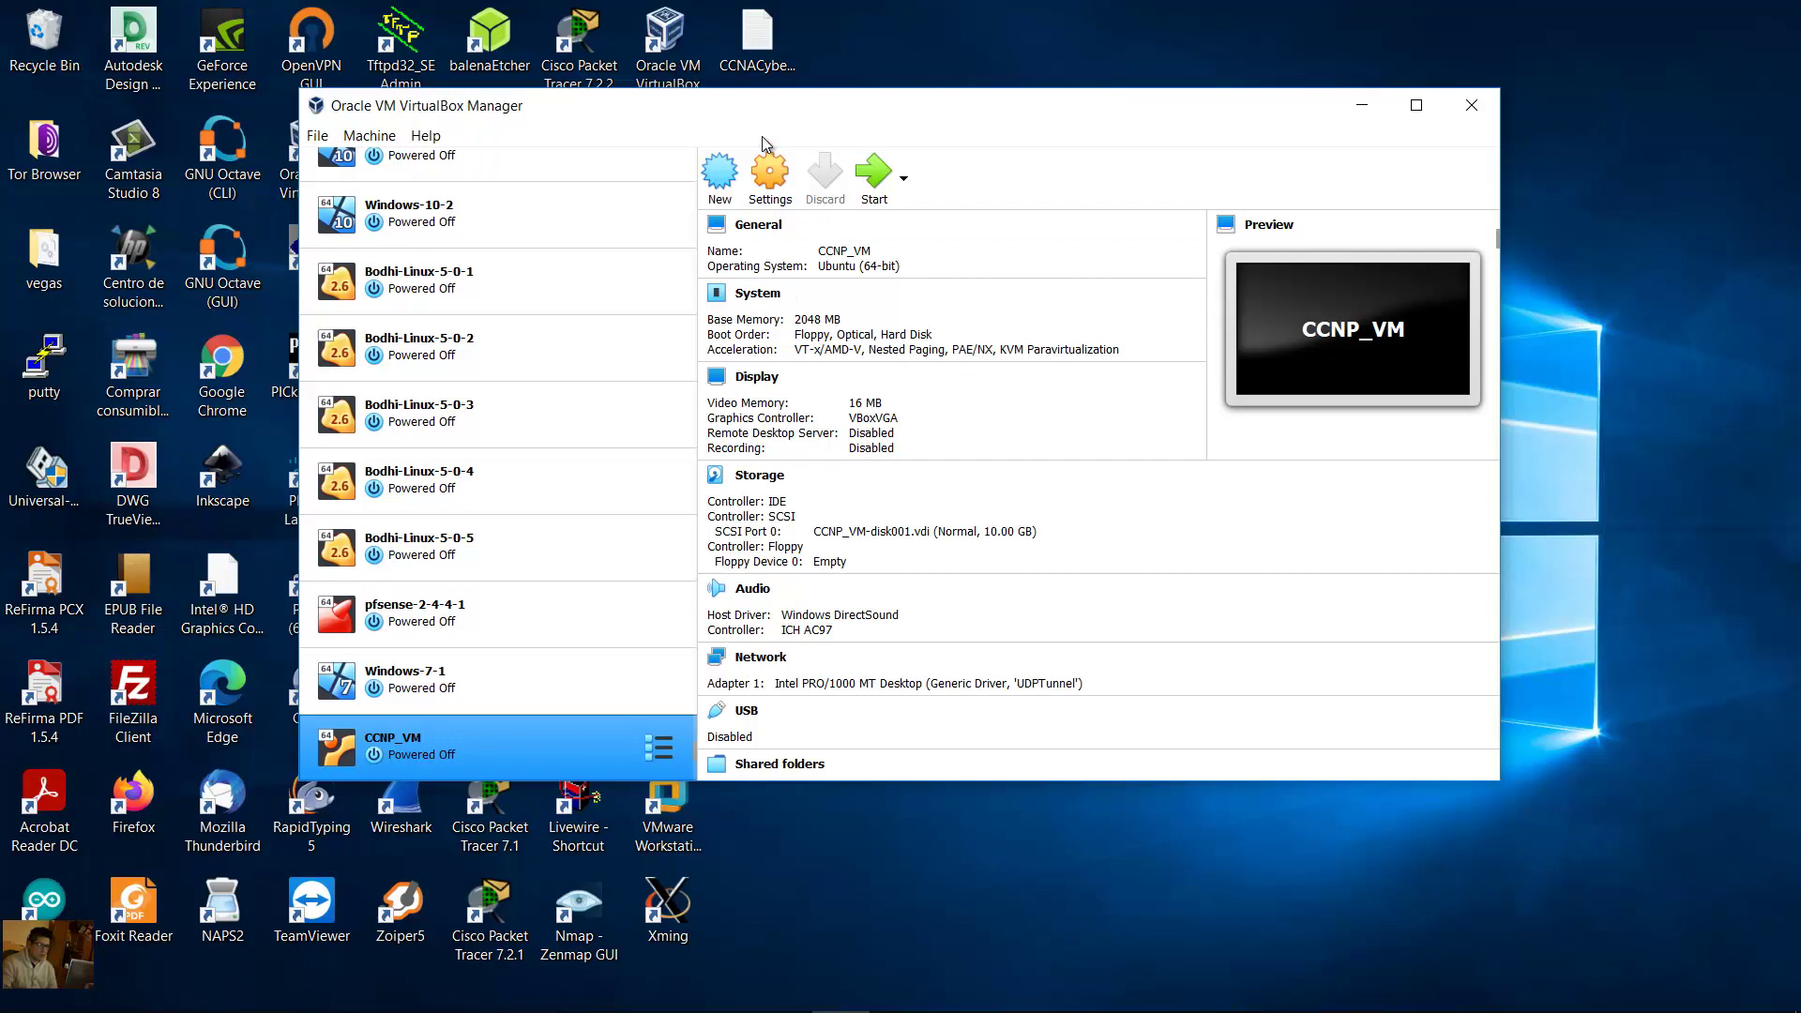
Enable a USB 3.0 (xHCI) controller for CCNP_VM, save, and close VirtualBox
{"action": "left_click", "coordinate": [774, 180]}
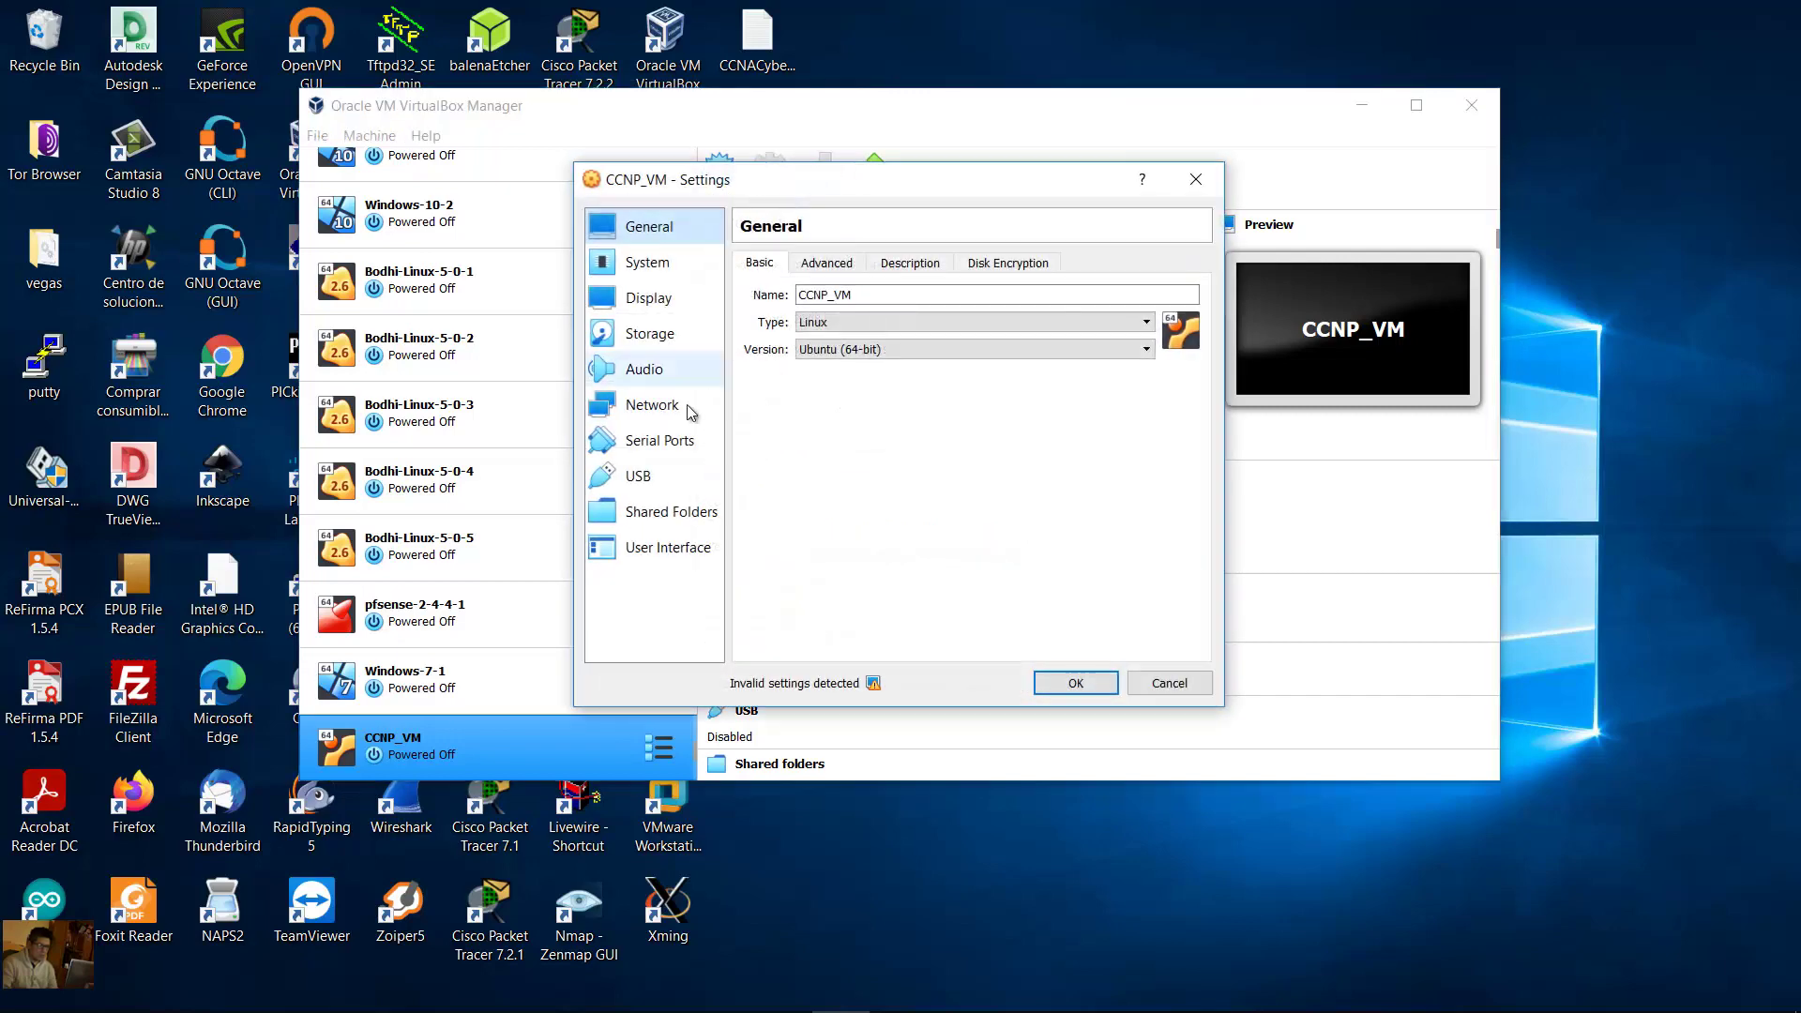
{"action": "left_click", "coordinate": [636, 476]}
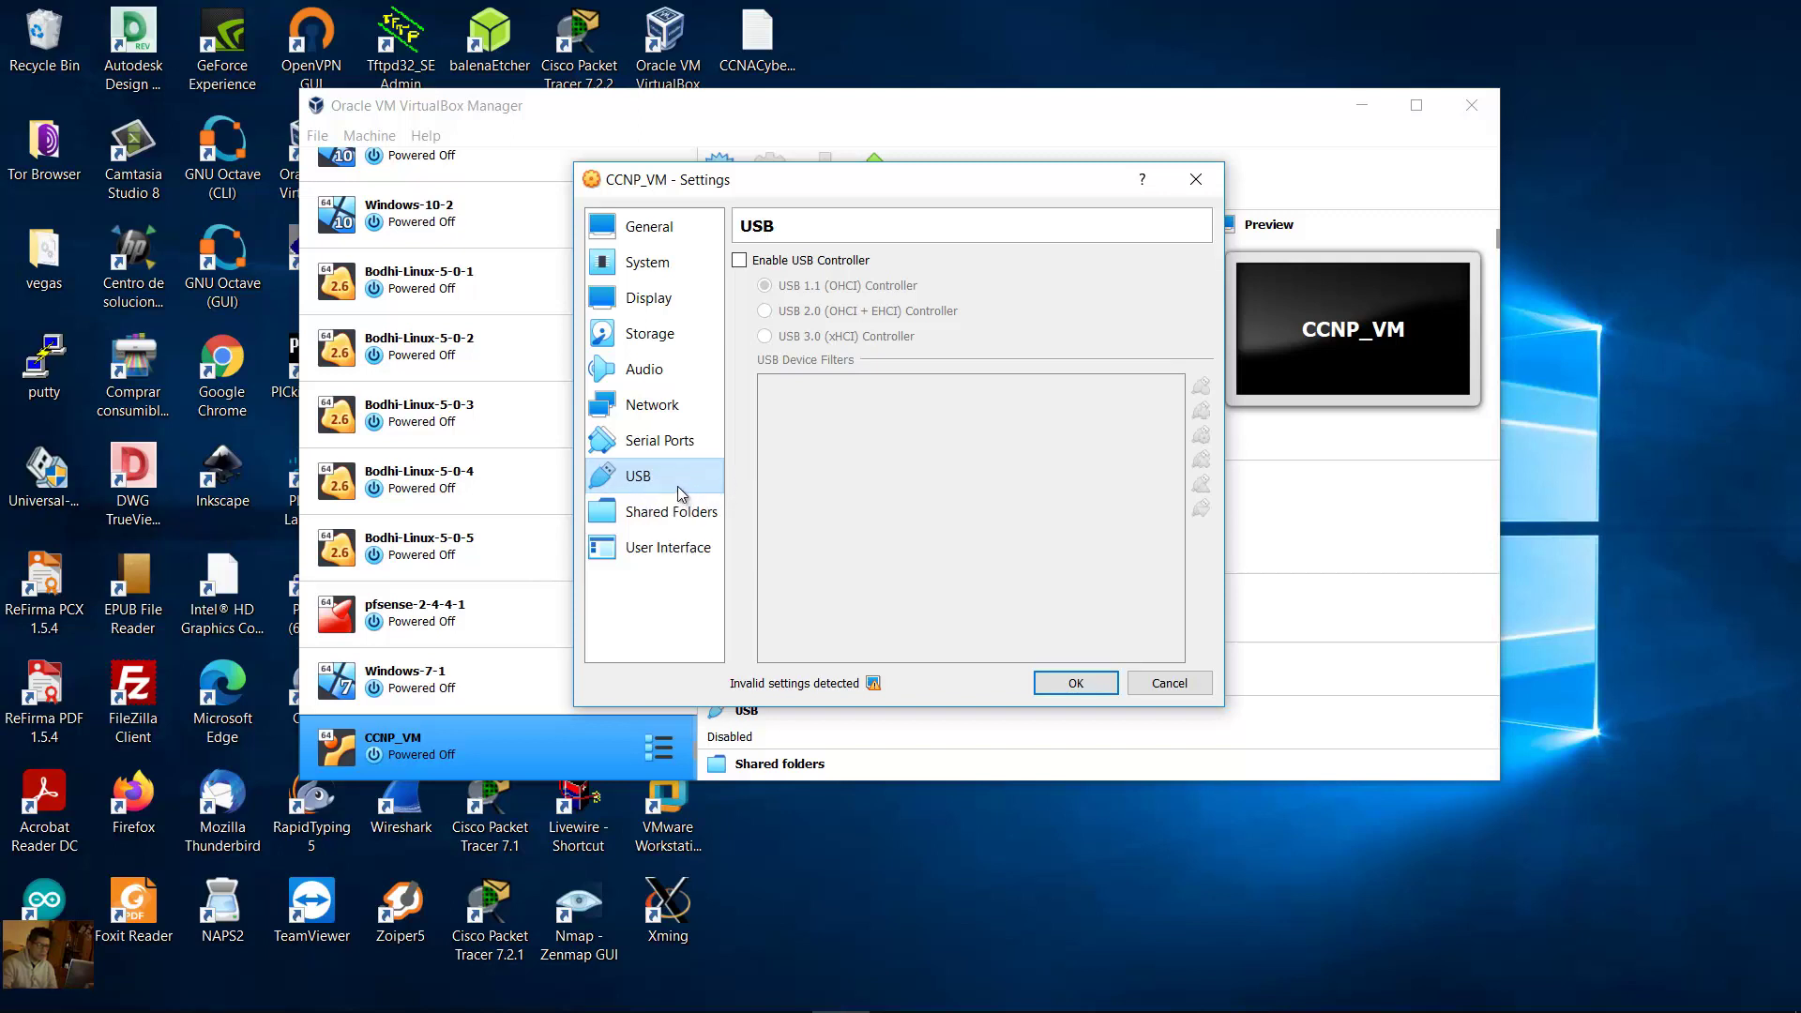
{"action": "left_click", "coordinate": [740, 262]}
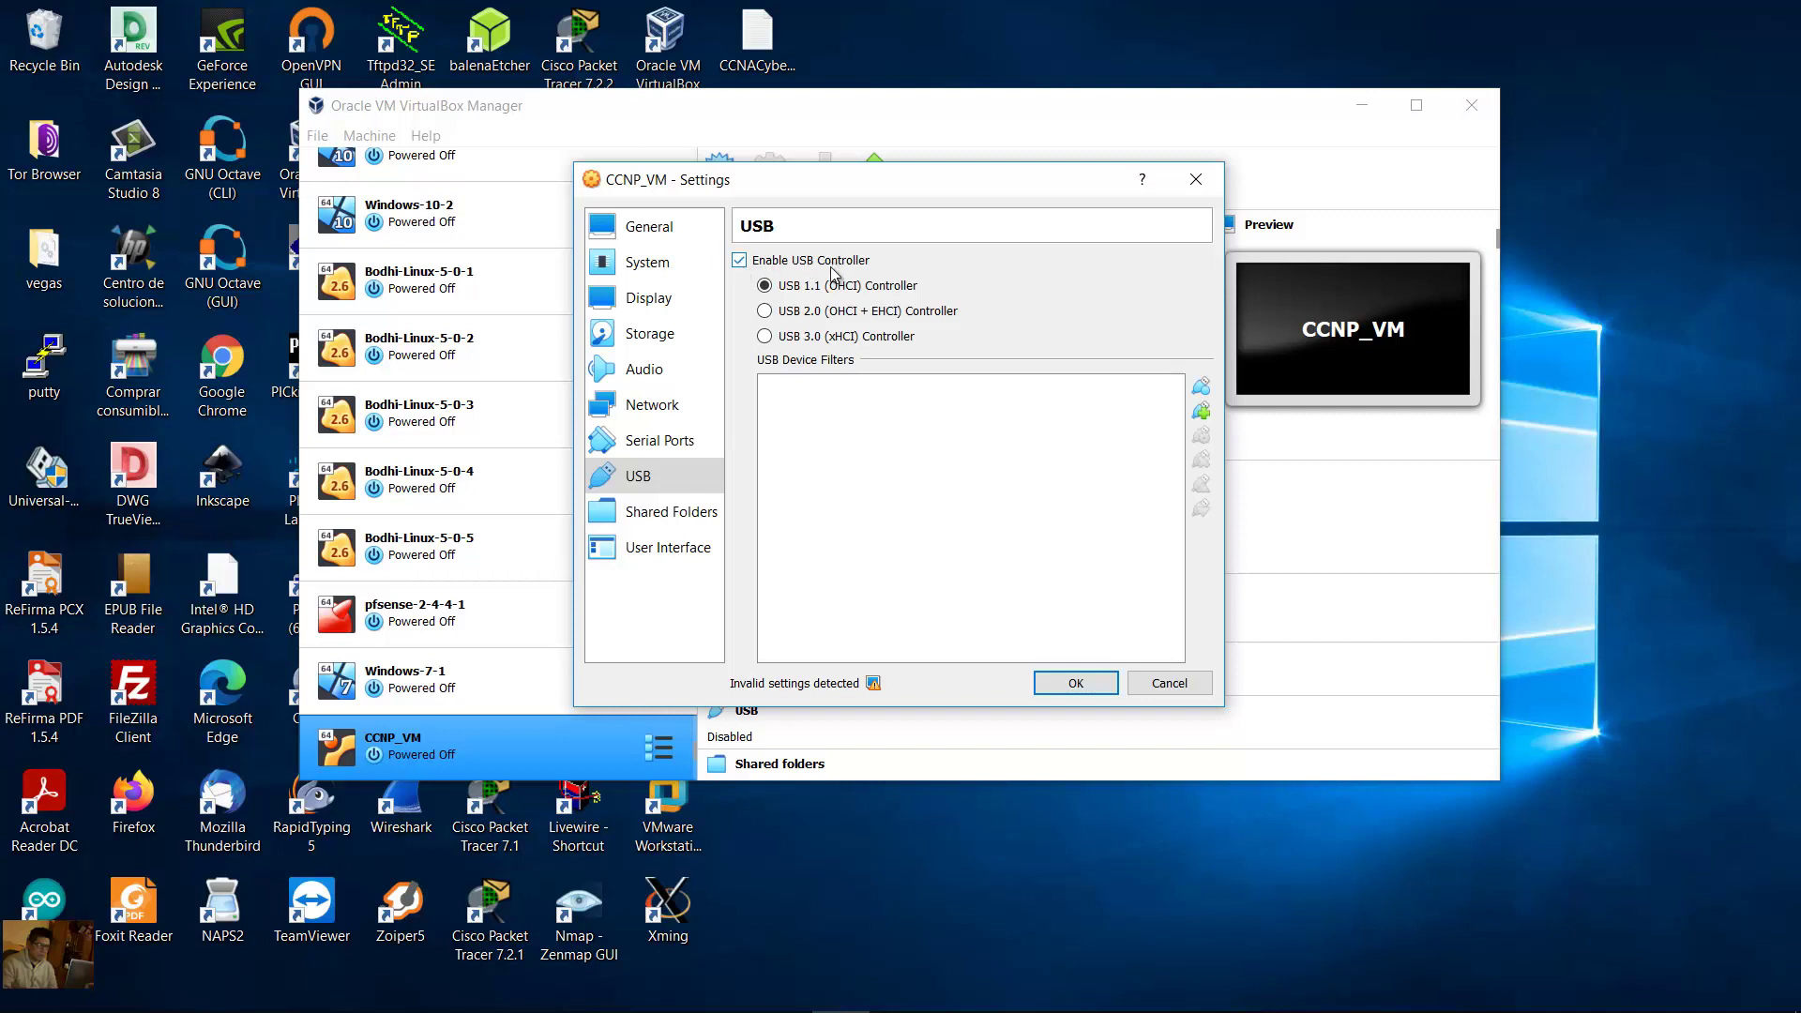
{"action": "left_click", "coordinate": [764, 337]}
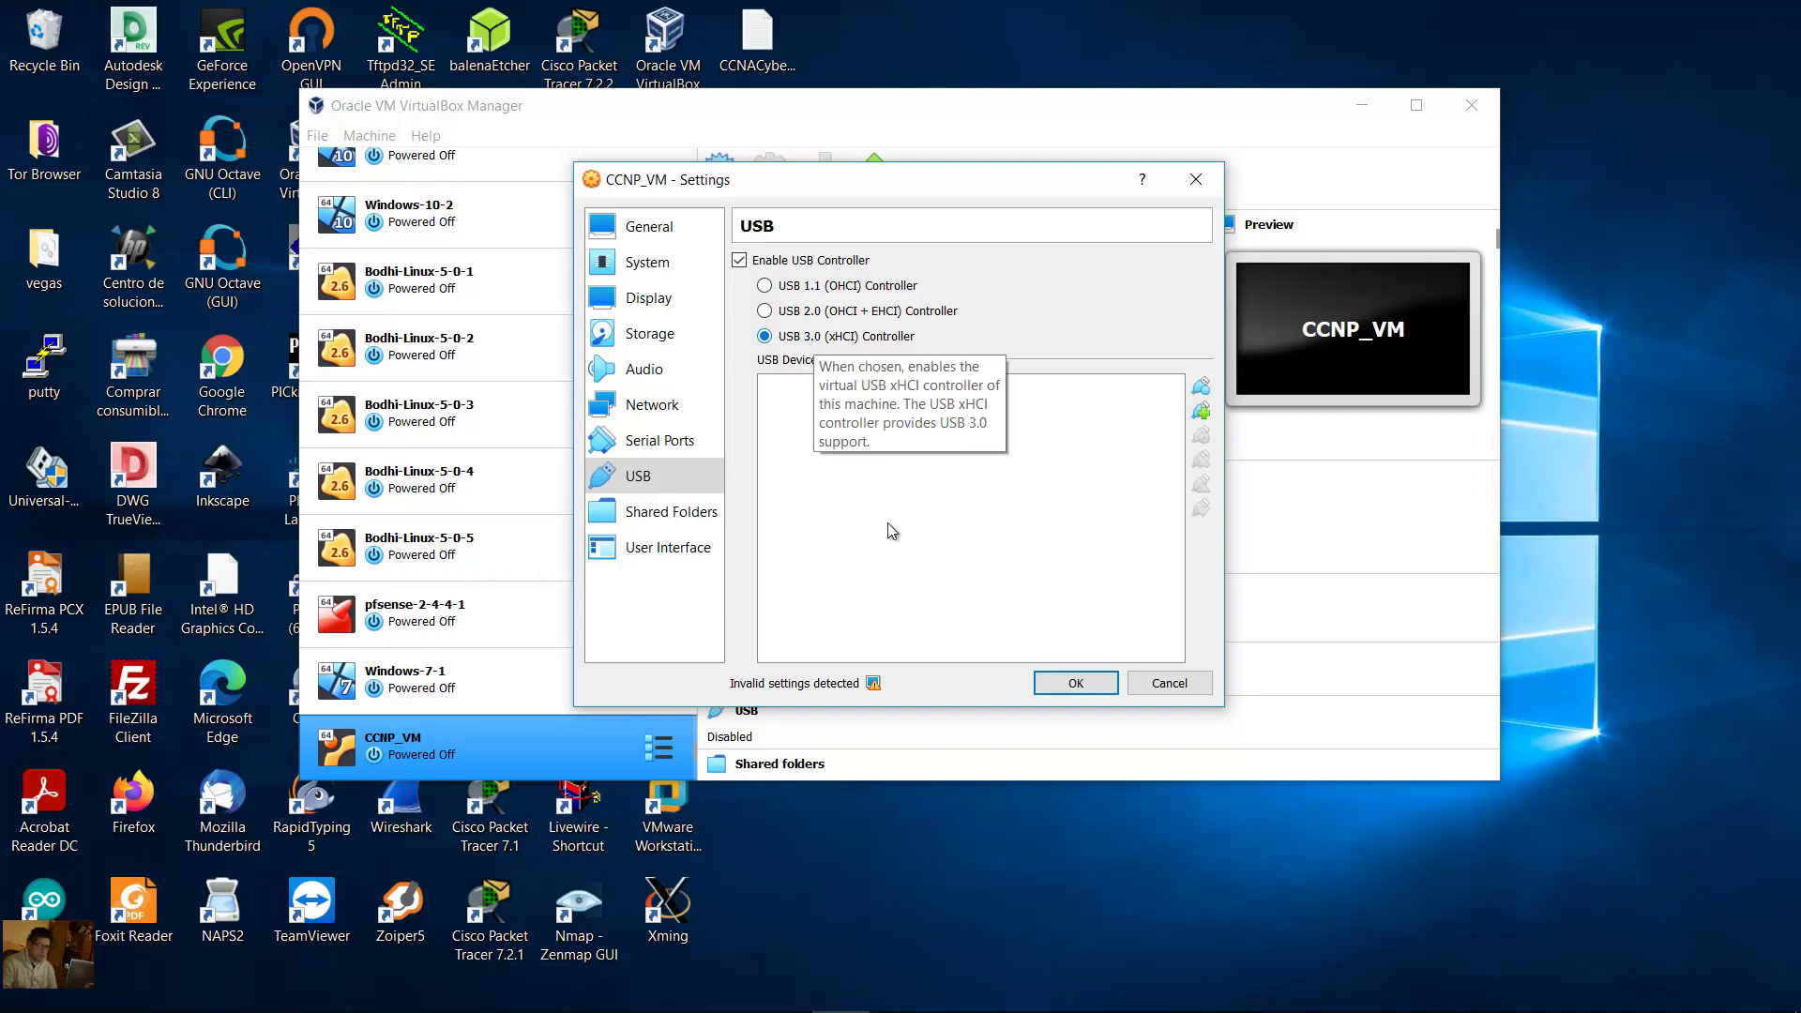
{"action": "left_click", "coordinate": [1083, 683]}
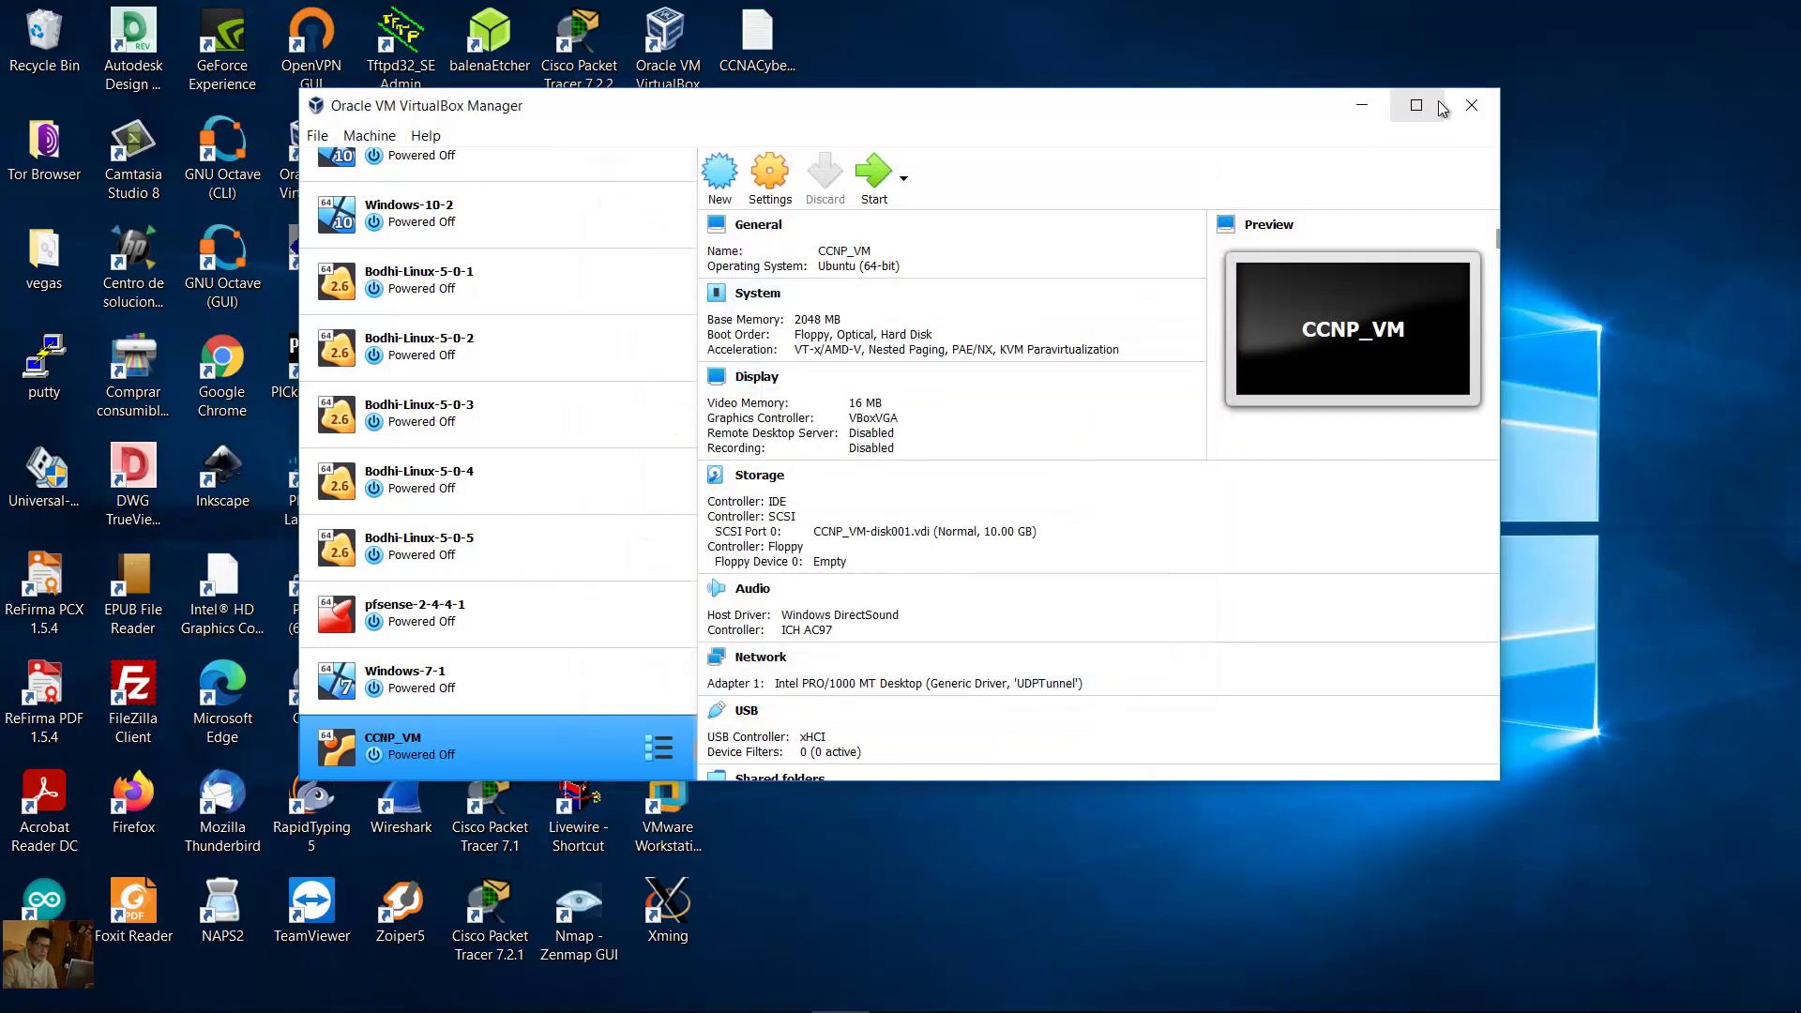
{"action": "left_click", "coordinate": [1472, 105]}
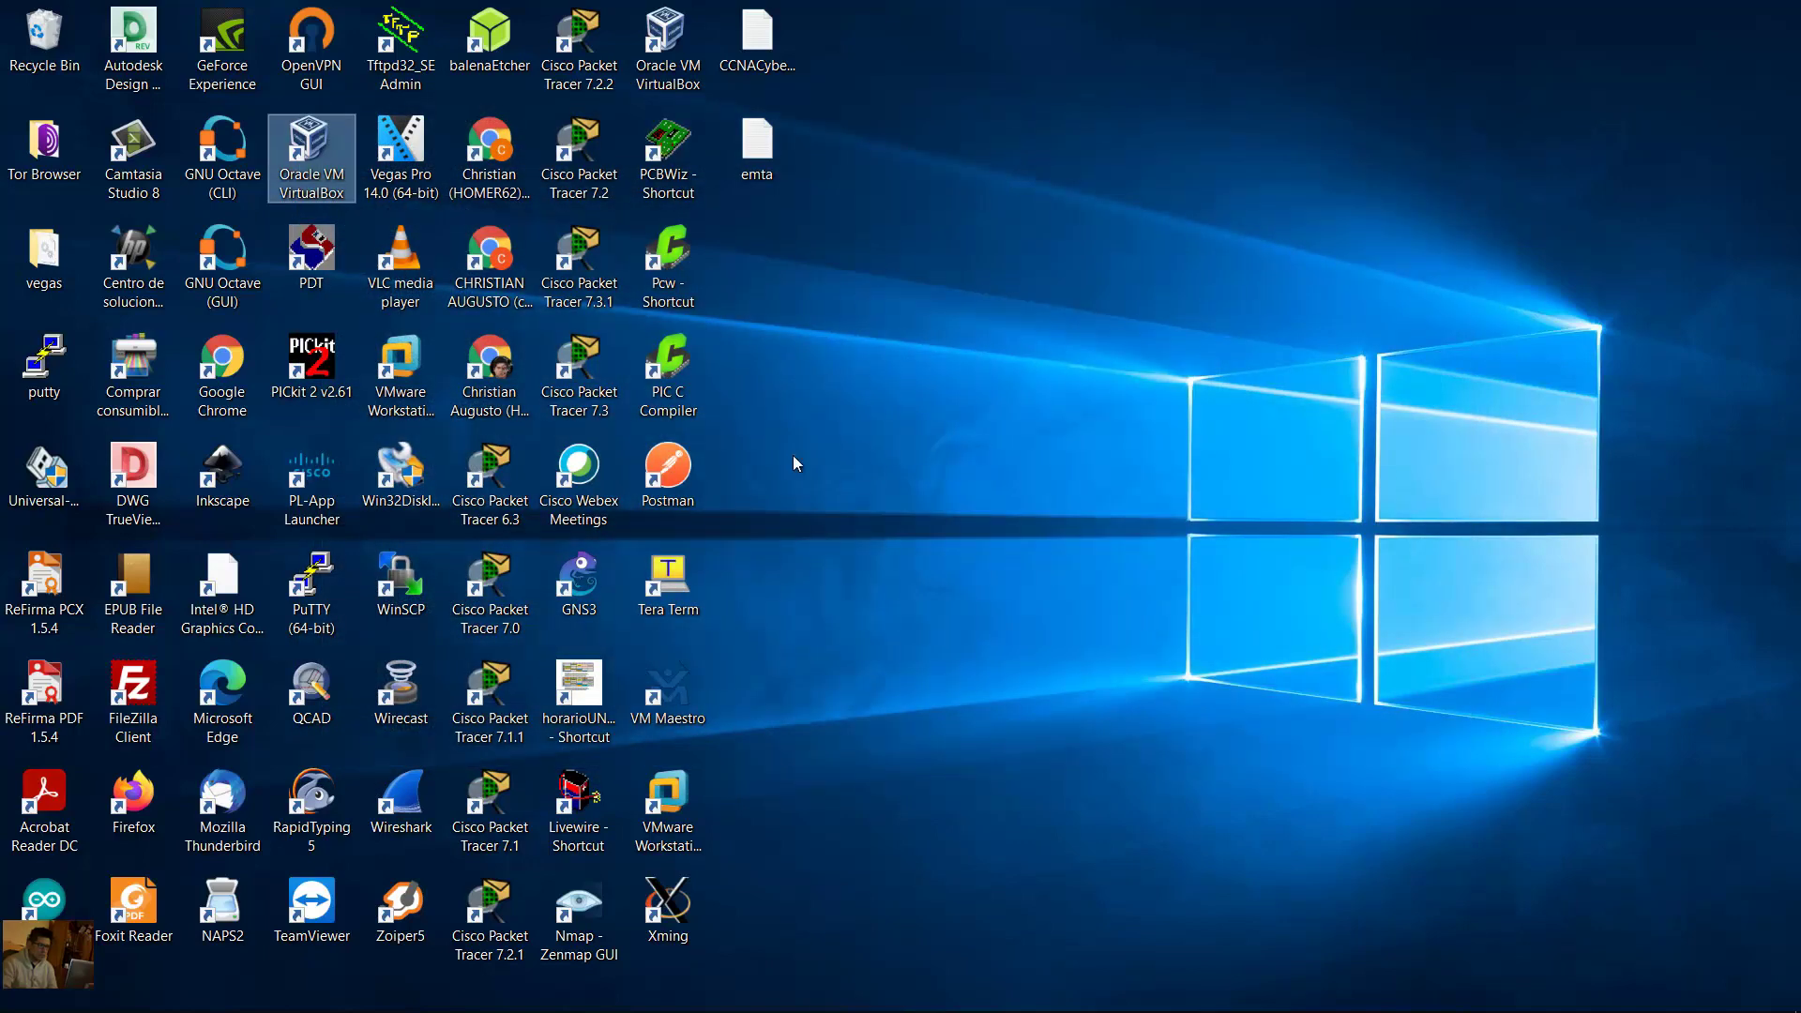
Launch GNS3, cancel the Setup Wizard, and return to GNS3 after the GNS3 VM boots
{"action": "double_click", "coordinate": [579, 583]}
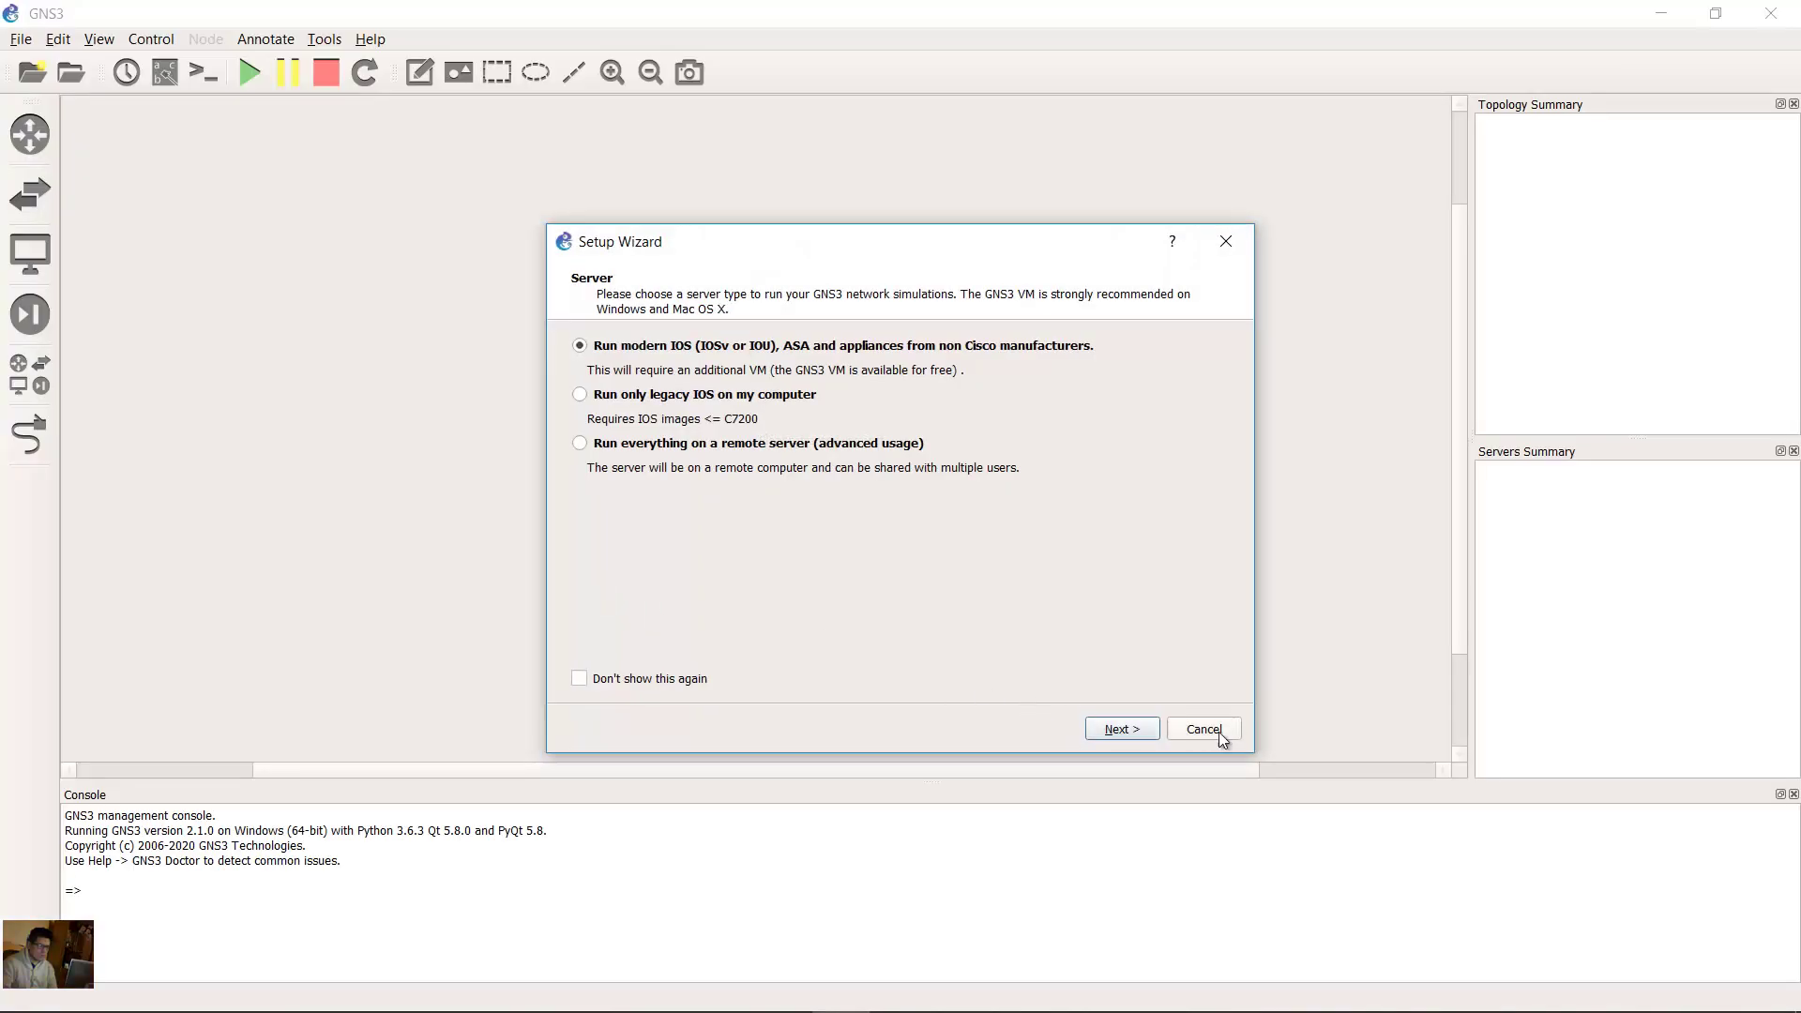
{"action": "left_click", "coordinate": [1206, 730]}
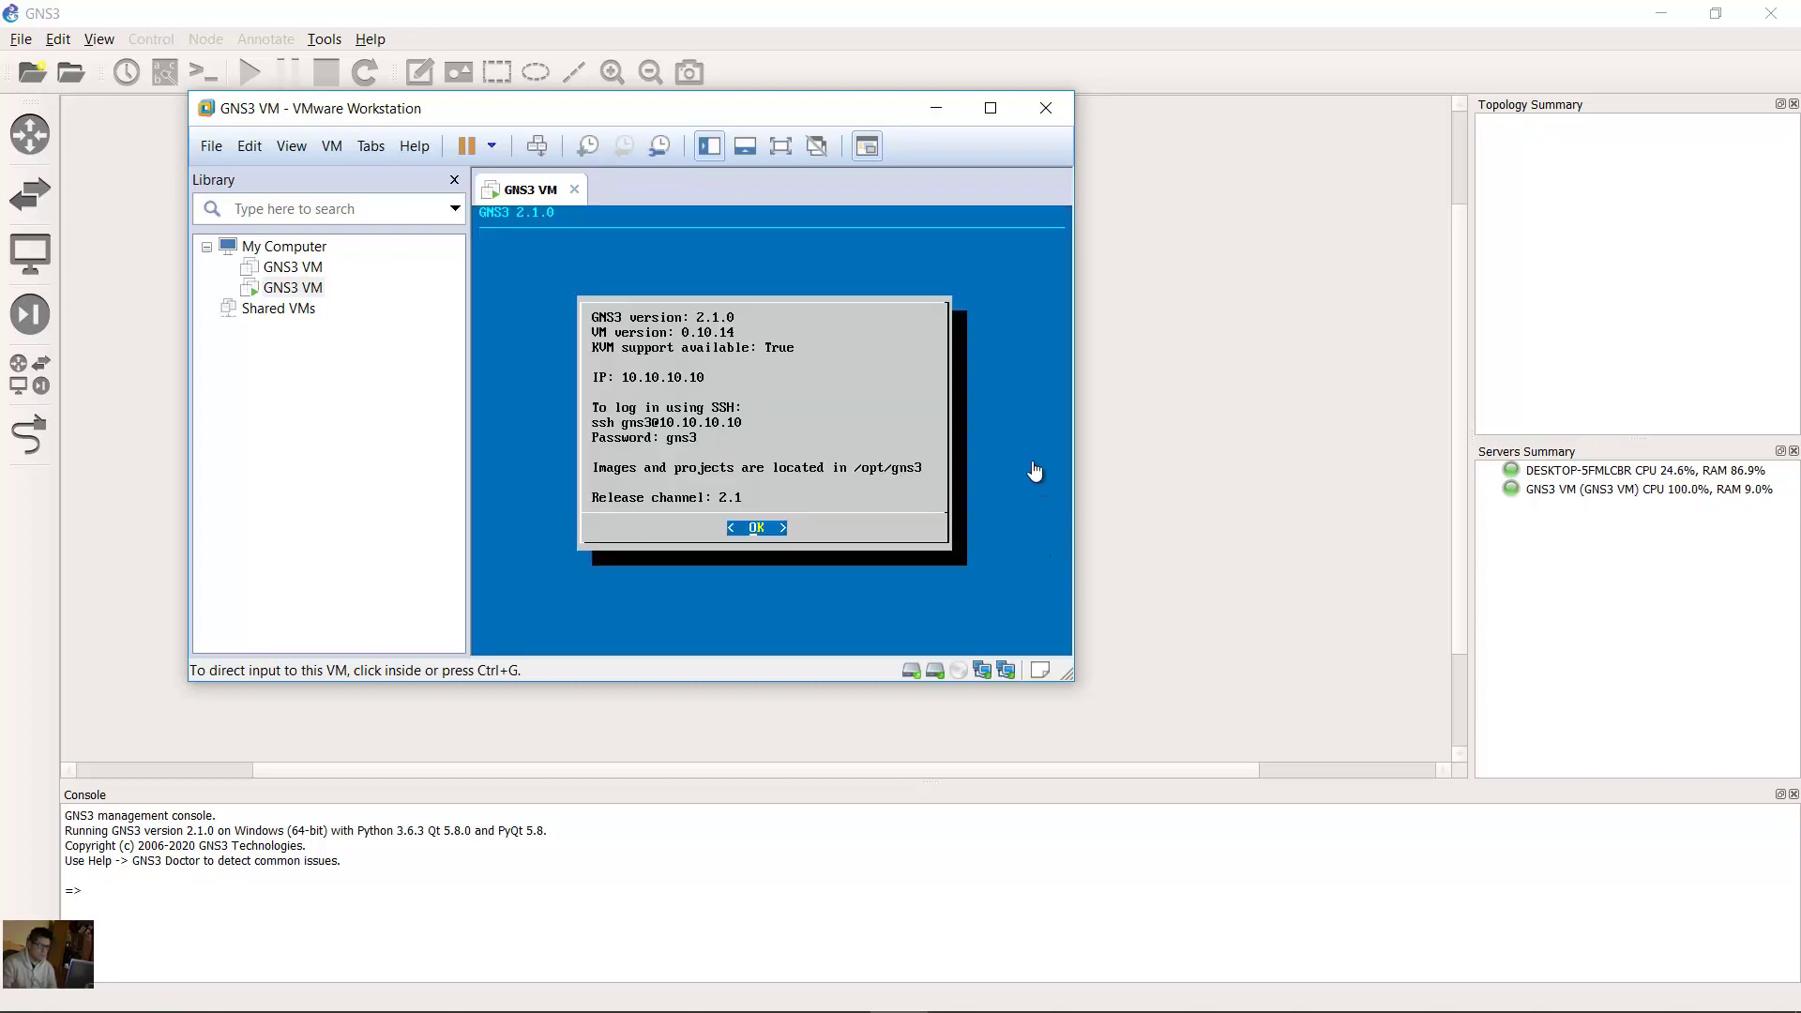
{"action": "left_click", "coordinate": [522, 18]}
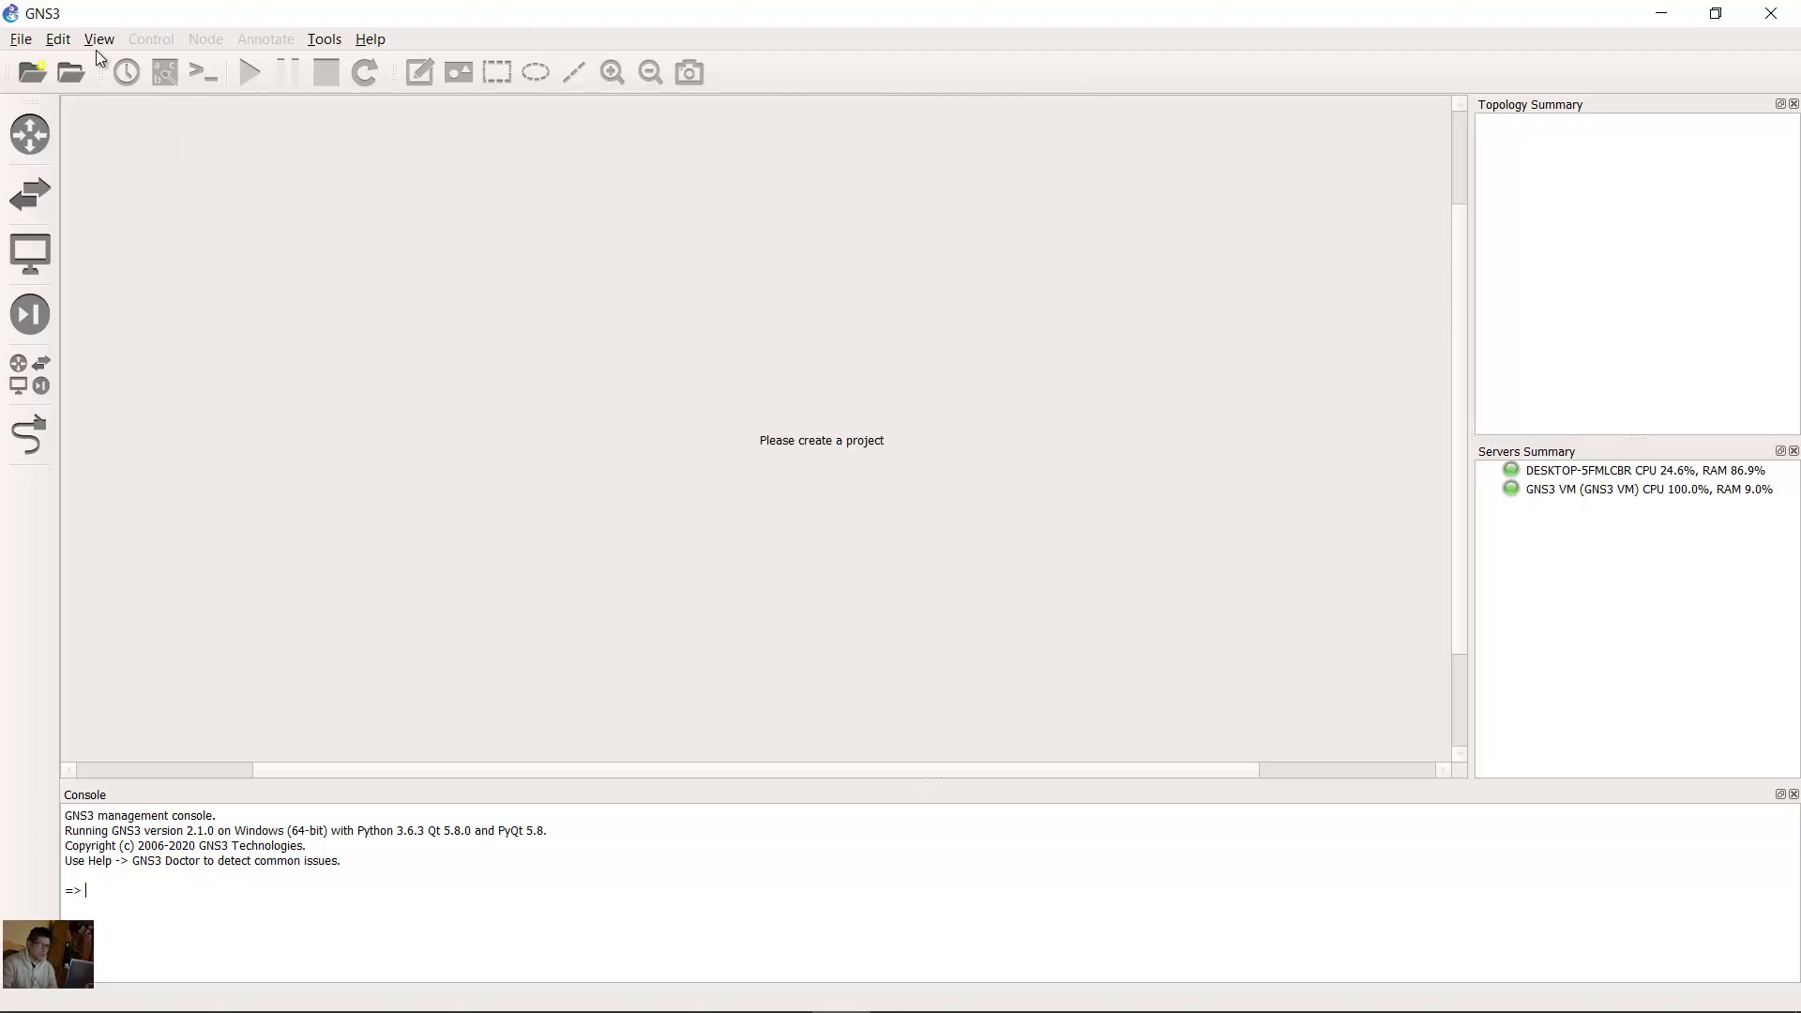
Start a new VirtualBox VM template that runs on the local computer
{"action": "left_click", "coordinate": [30, 259]}
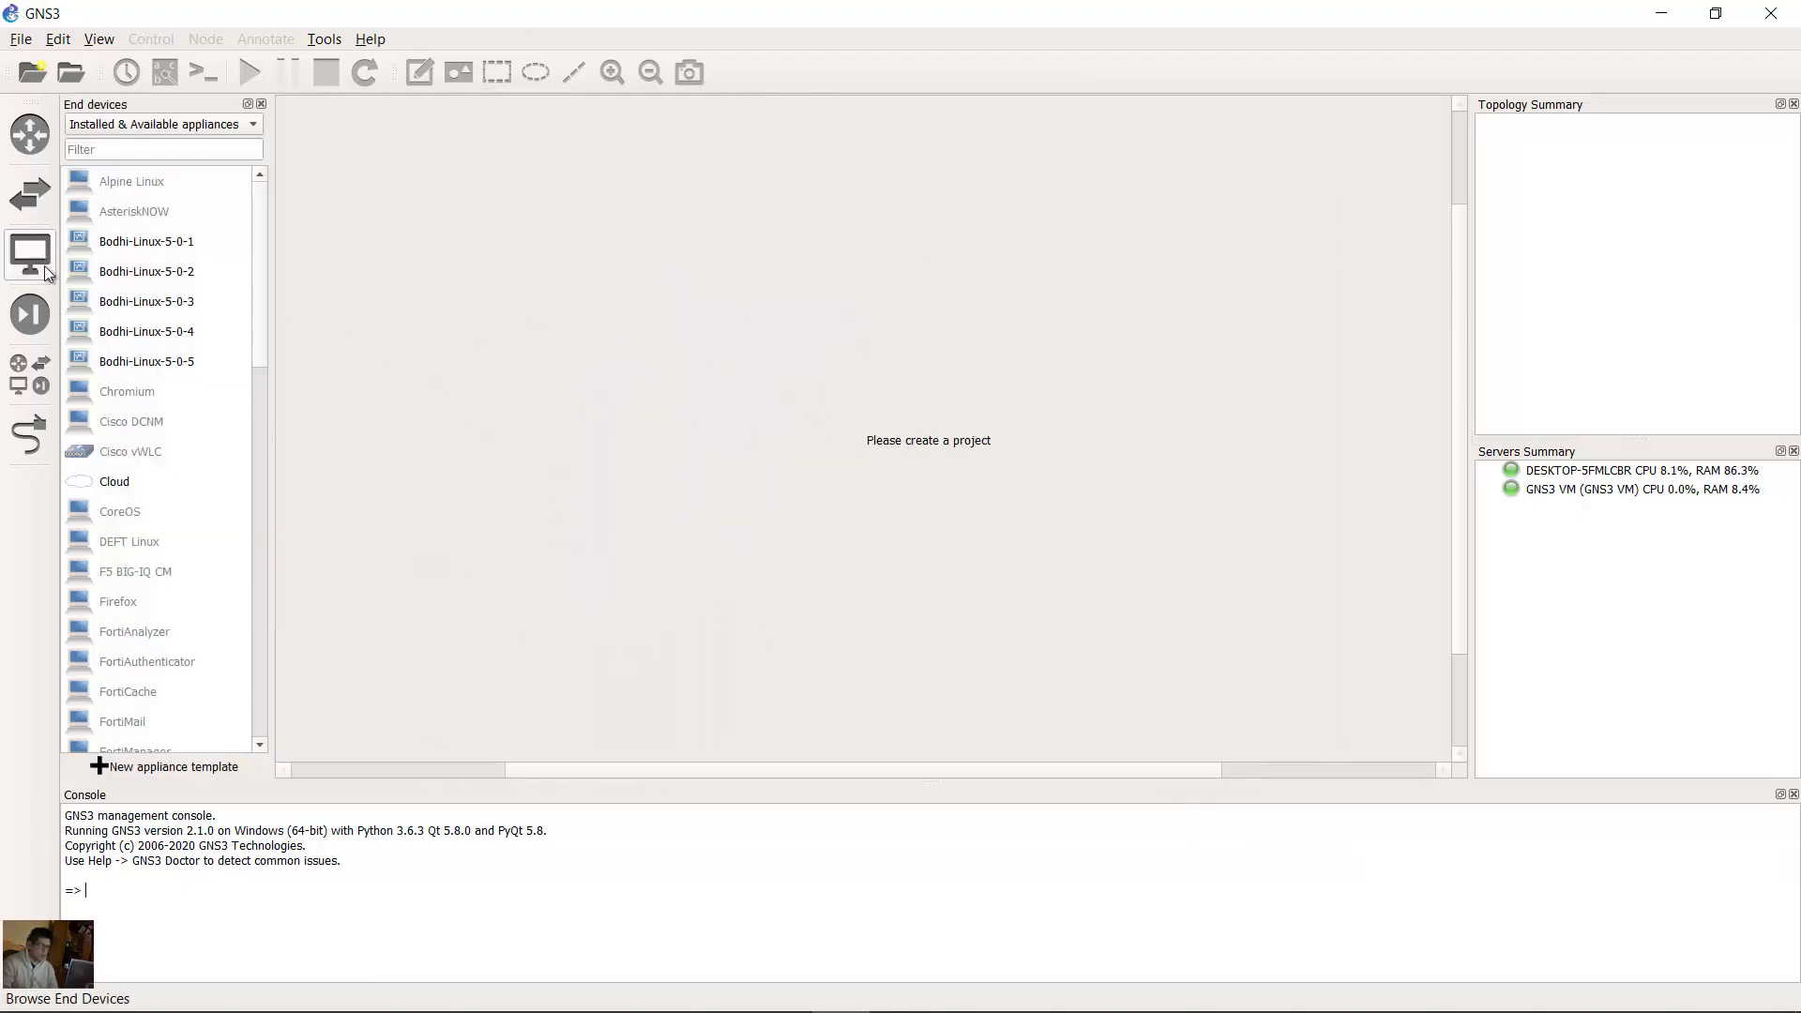
{"action": "left_click", "coordinate": [123, 770]}
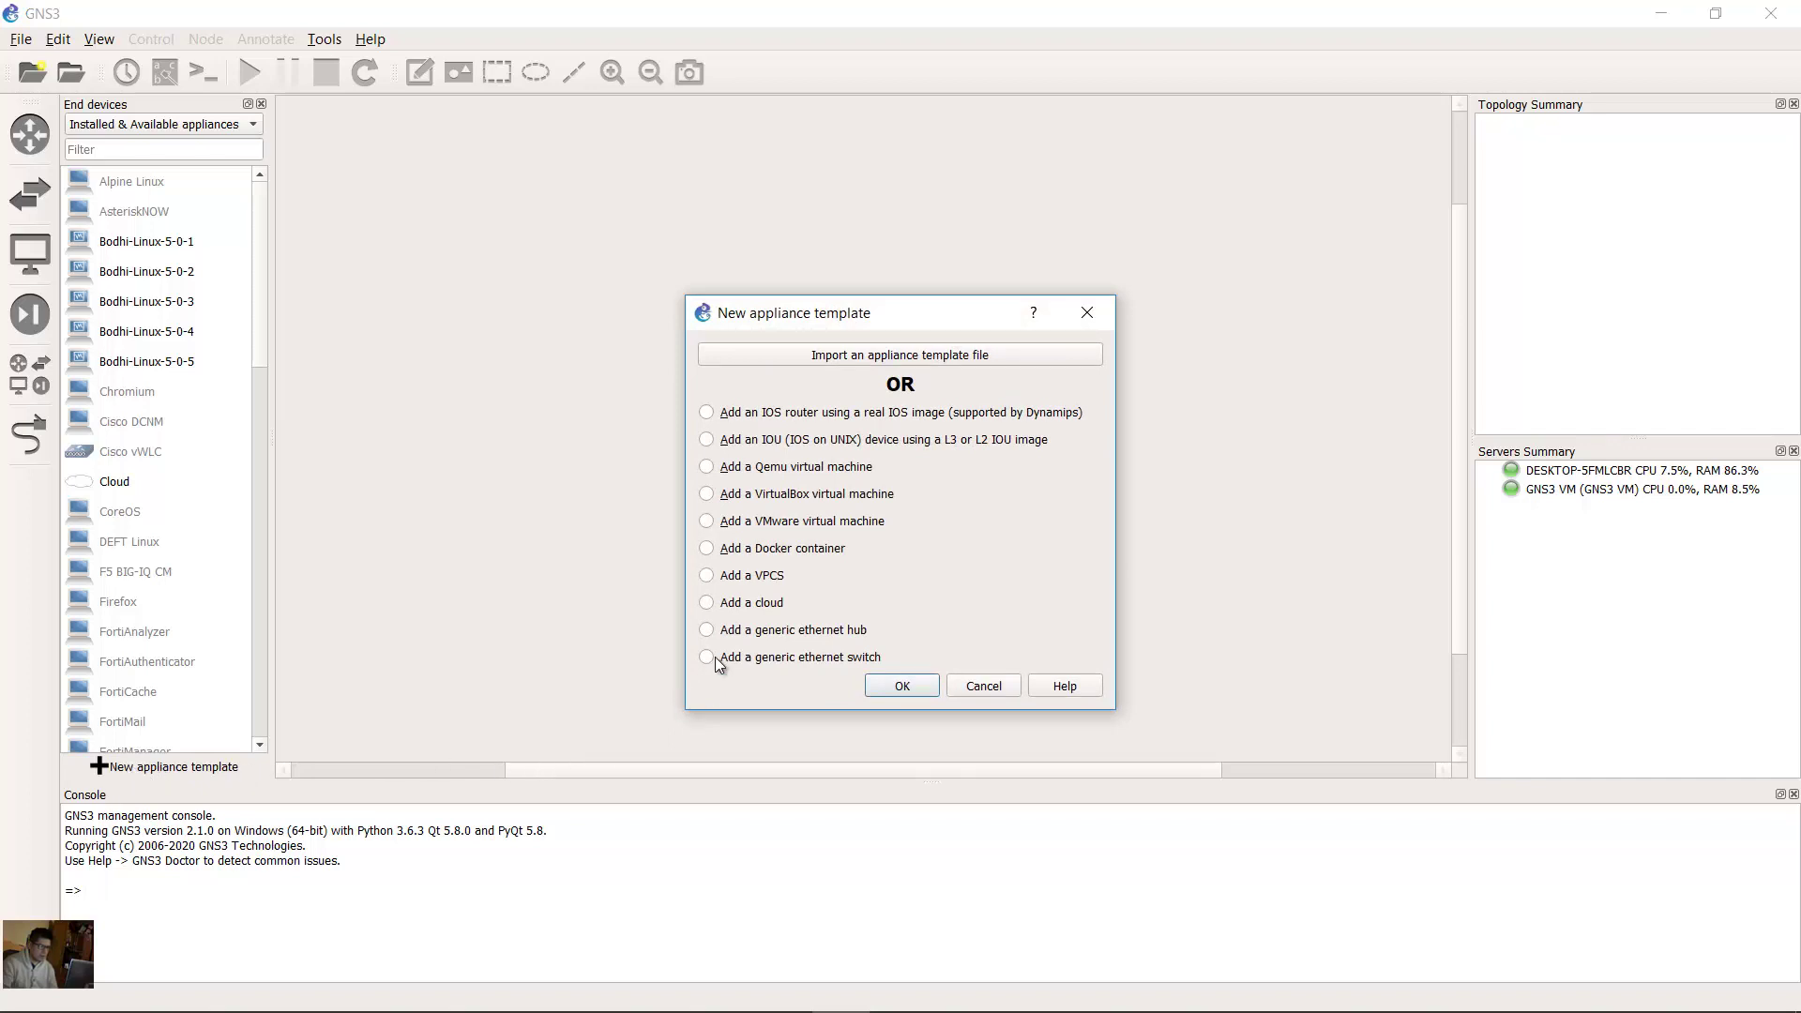
{"action": "left_click", "coordinate": [761, 499]}
{"action": "left_click", "coordinate": [913, 682]}
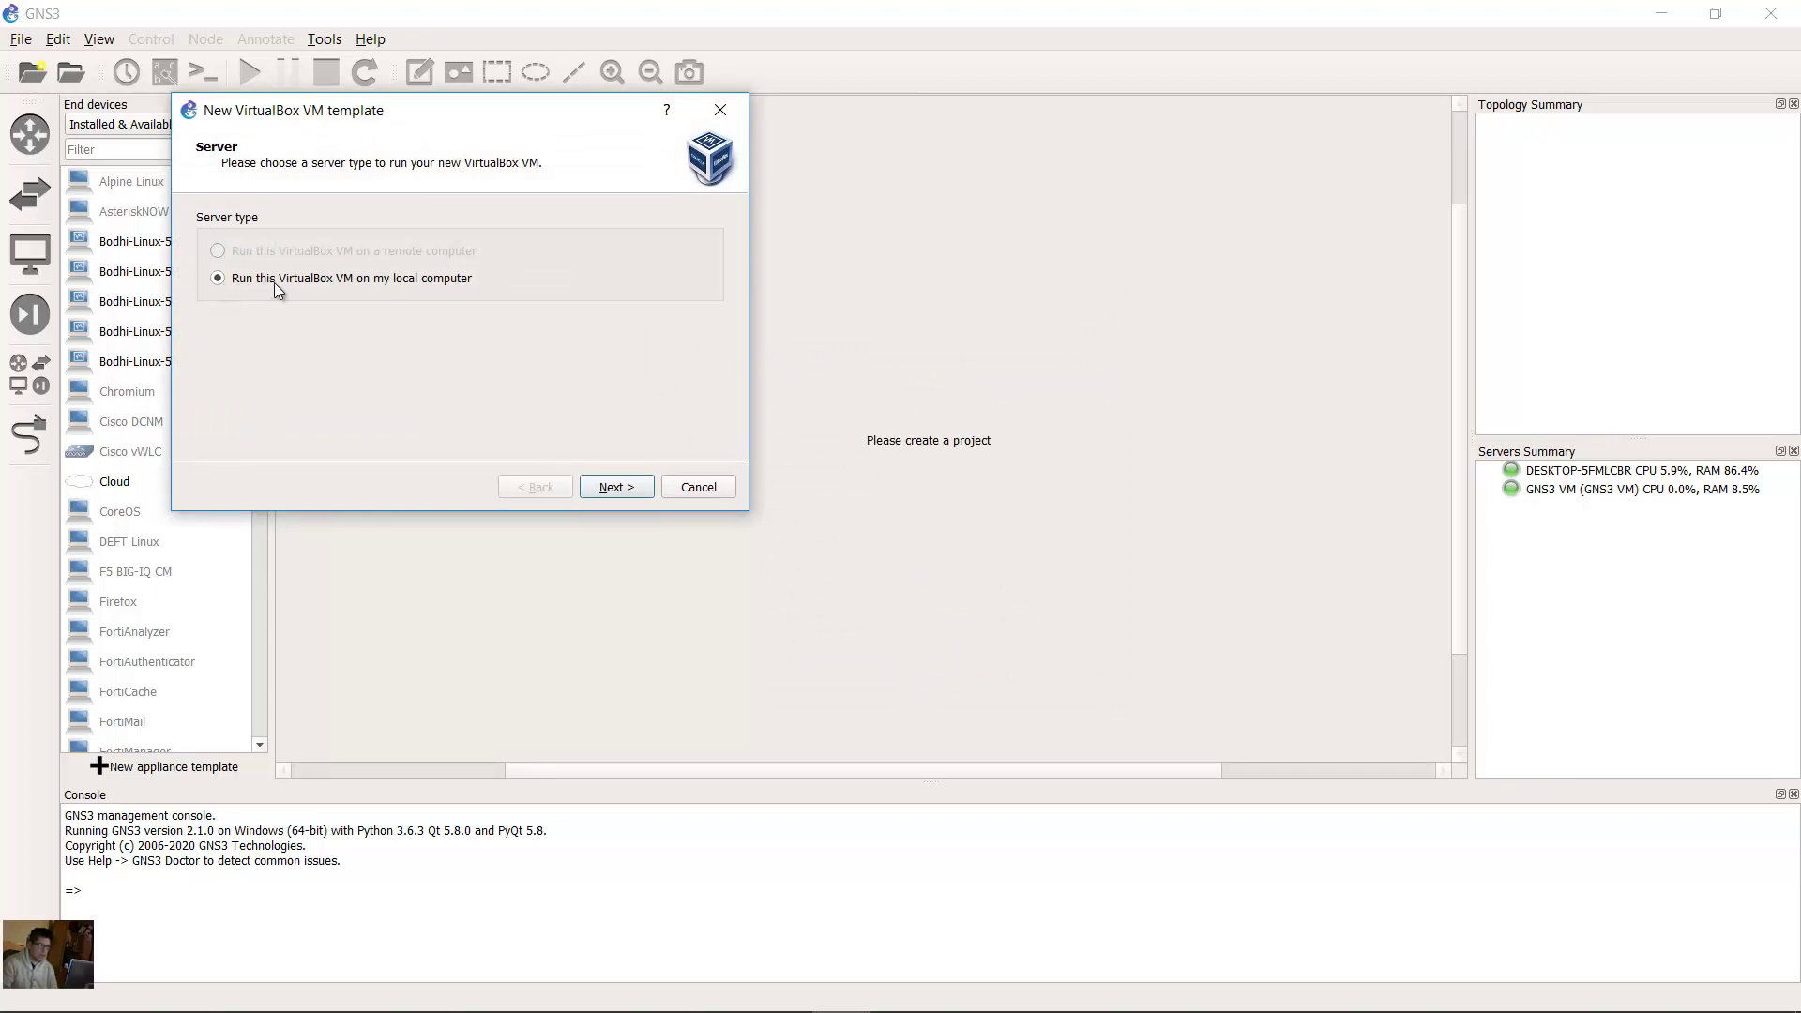
{"action": "left_click", "coordinate": [615, 486]}
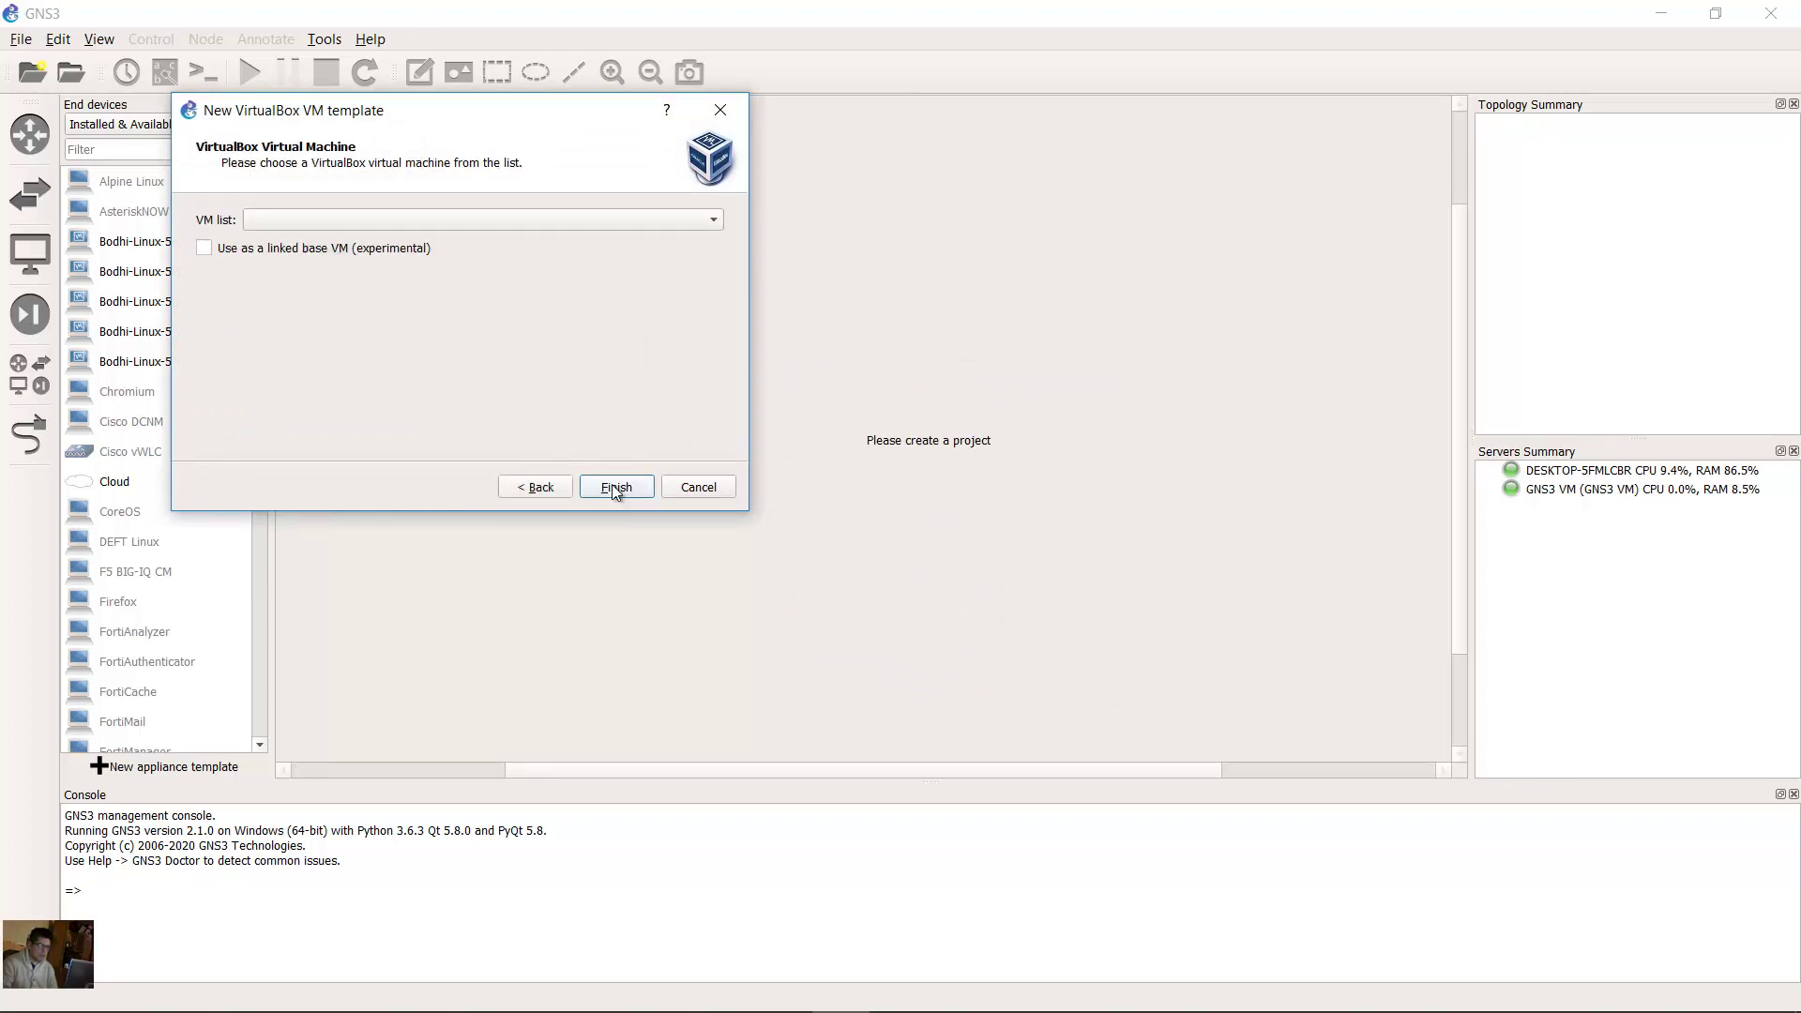
Choose CCNP_VM as the template's machine, finish, and apply the preferences
{"action": "left_click", "coordinate": [400, 216]}
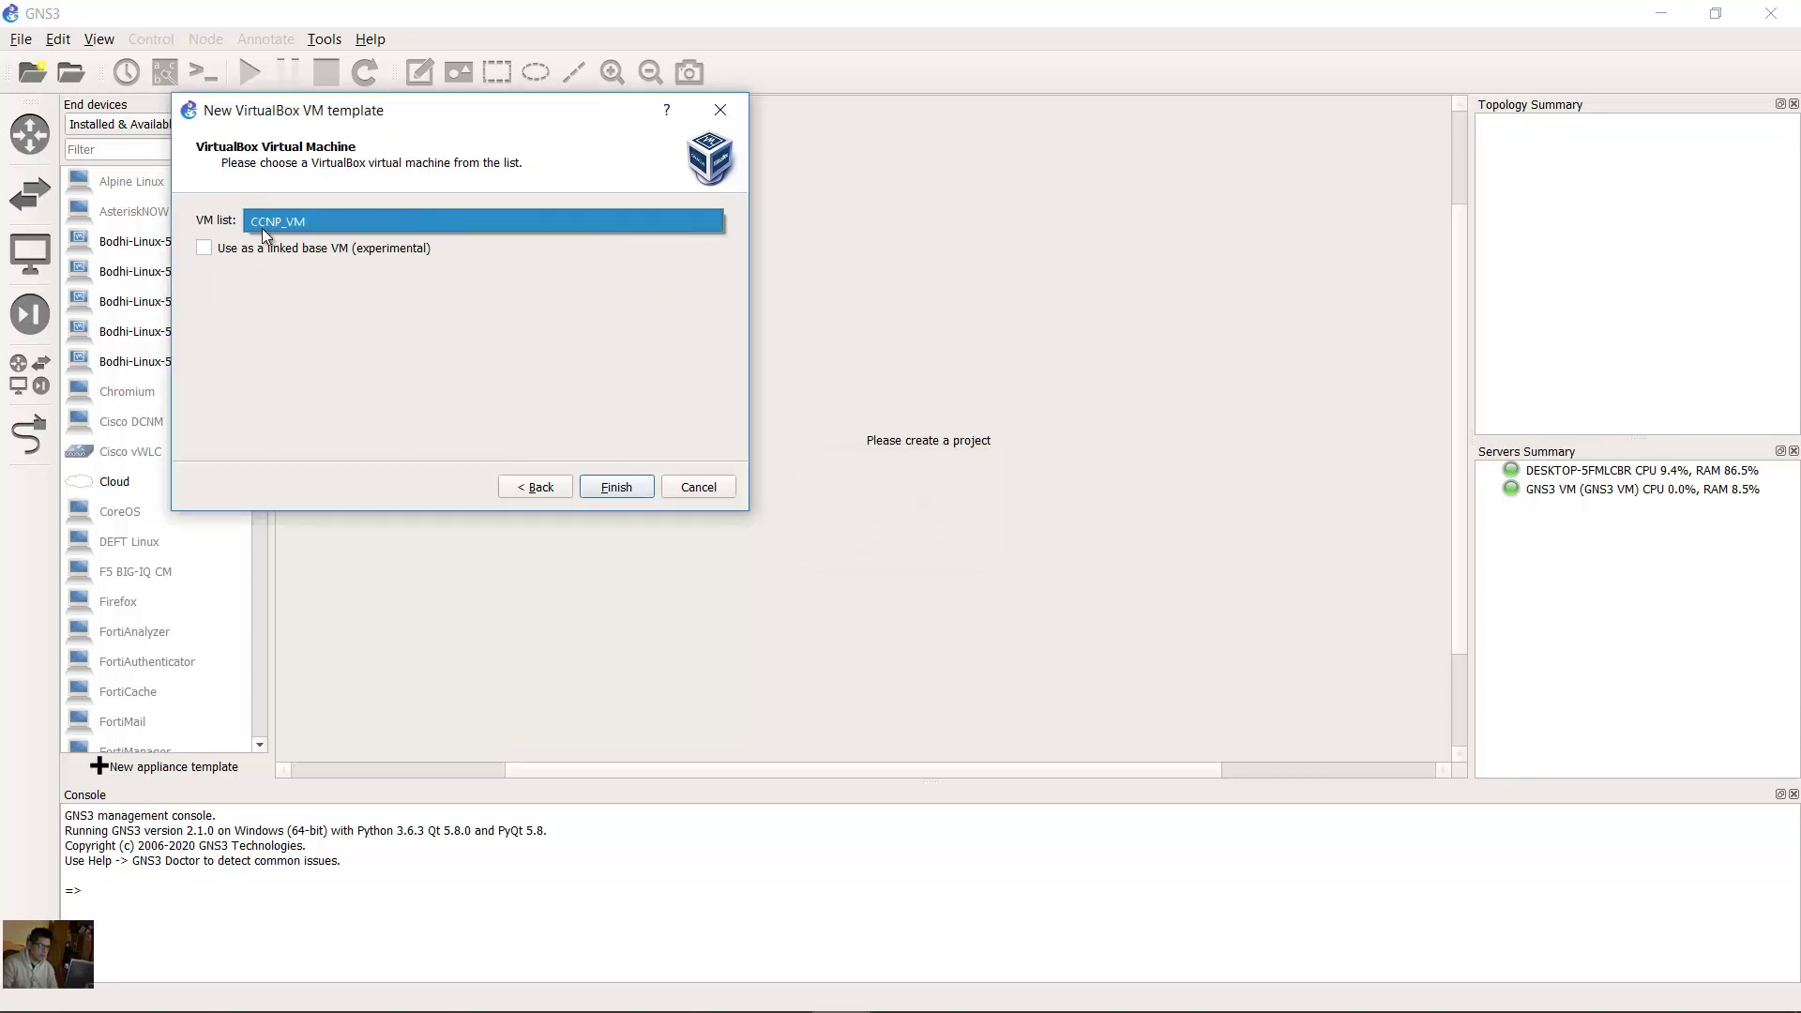
{"action": "left_click", "coordinate": [295, 222]}
{"action": "left_click", "coordinate": [287, 221]}
{"action": "left_click", "coordinate": [317, 222]}
{"action": "left_click", "coordinate": [623, 490]}
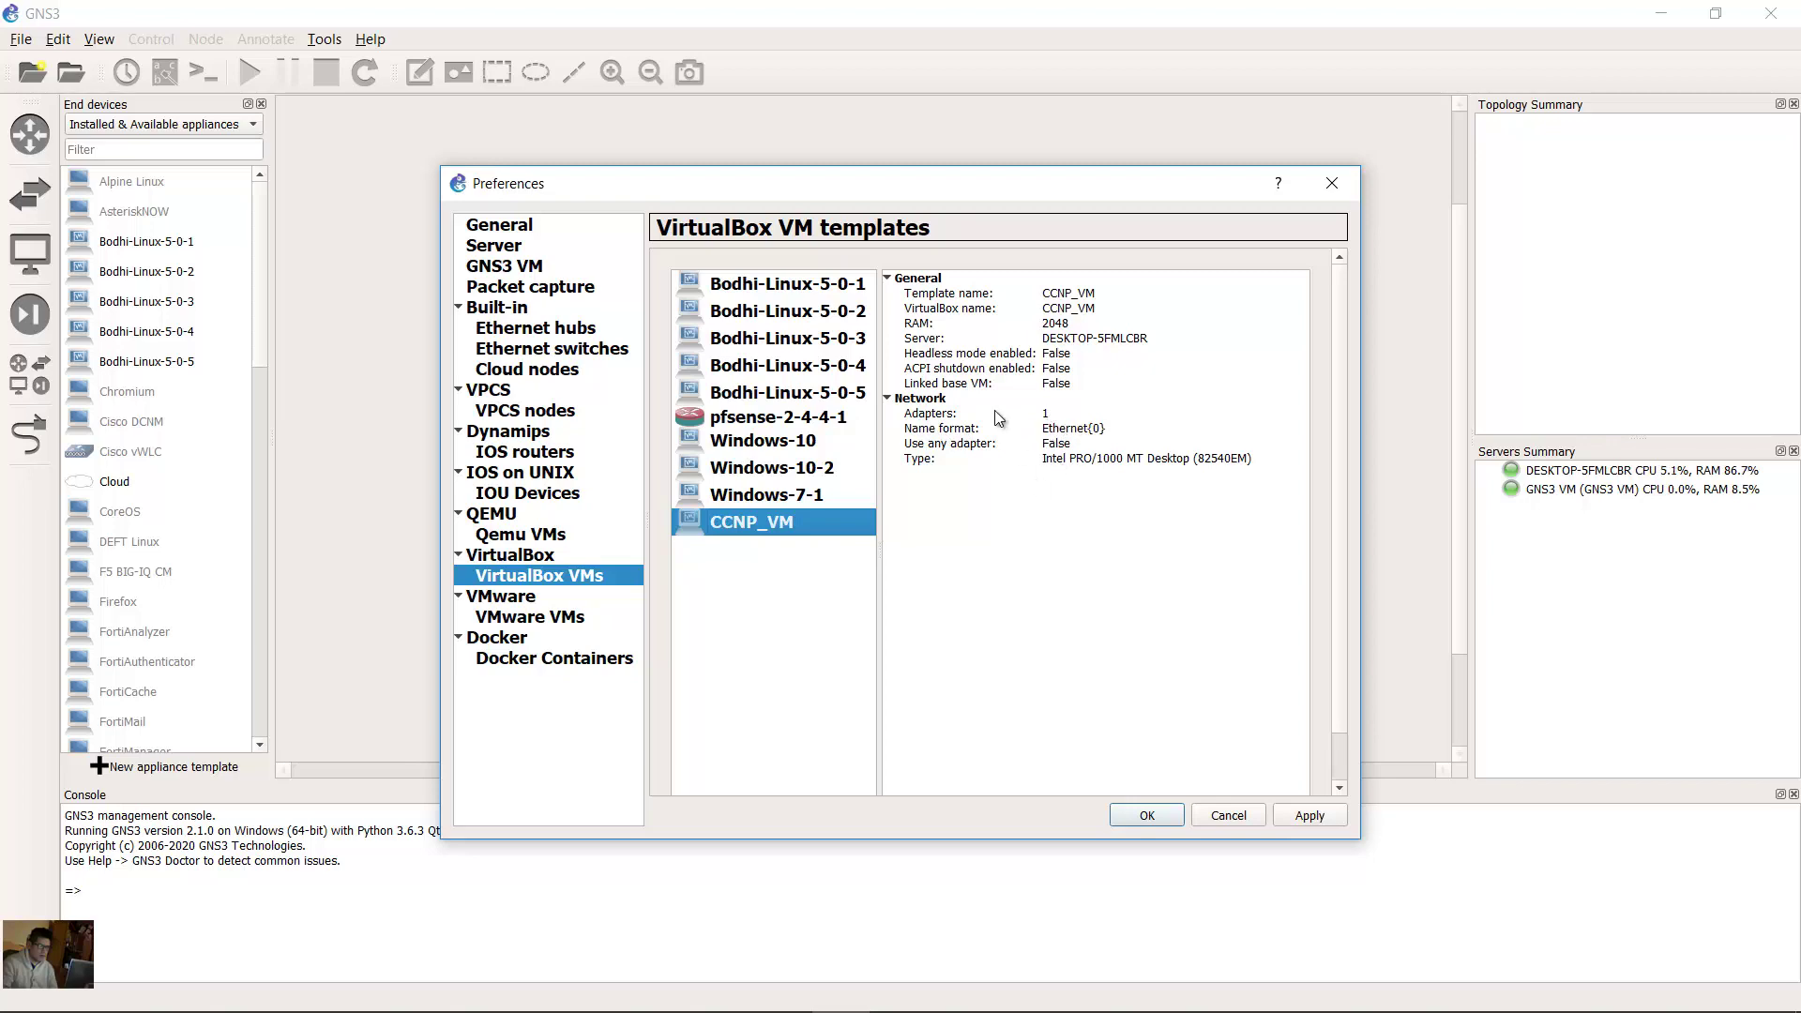
{"action": "left_click", "coordinate": [1299, 818]}
{"action": "left_click", "coordinate": [1154, 817]}
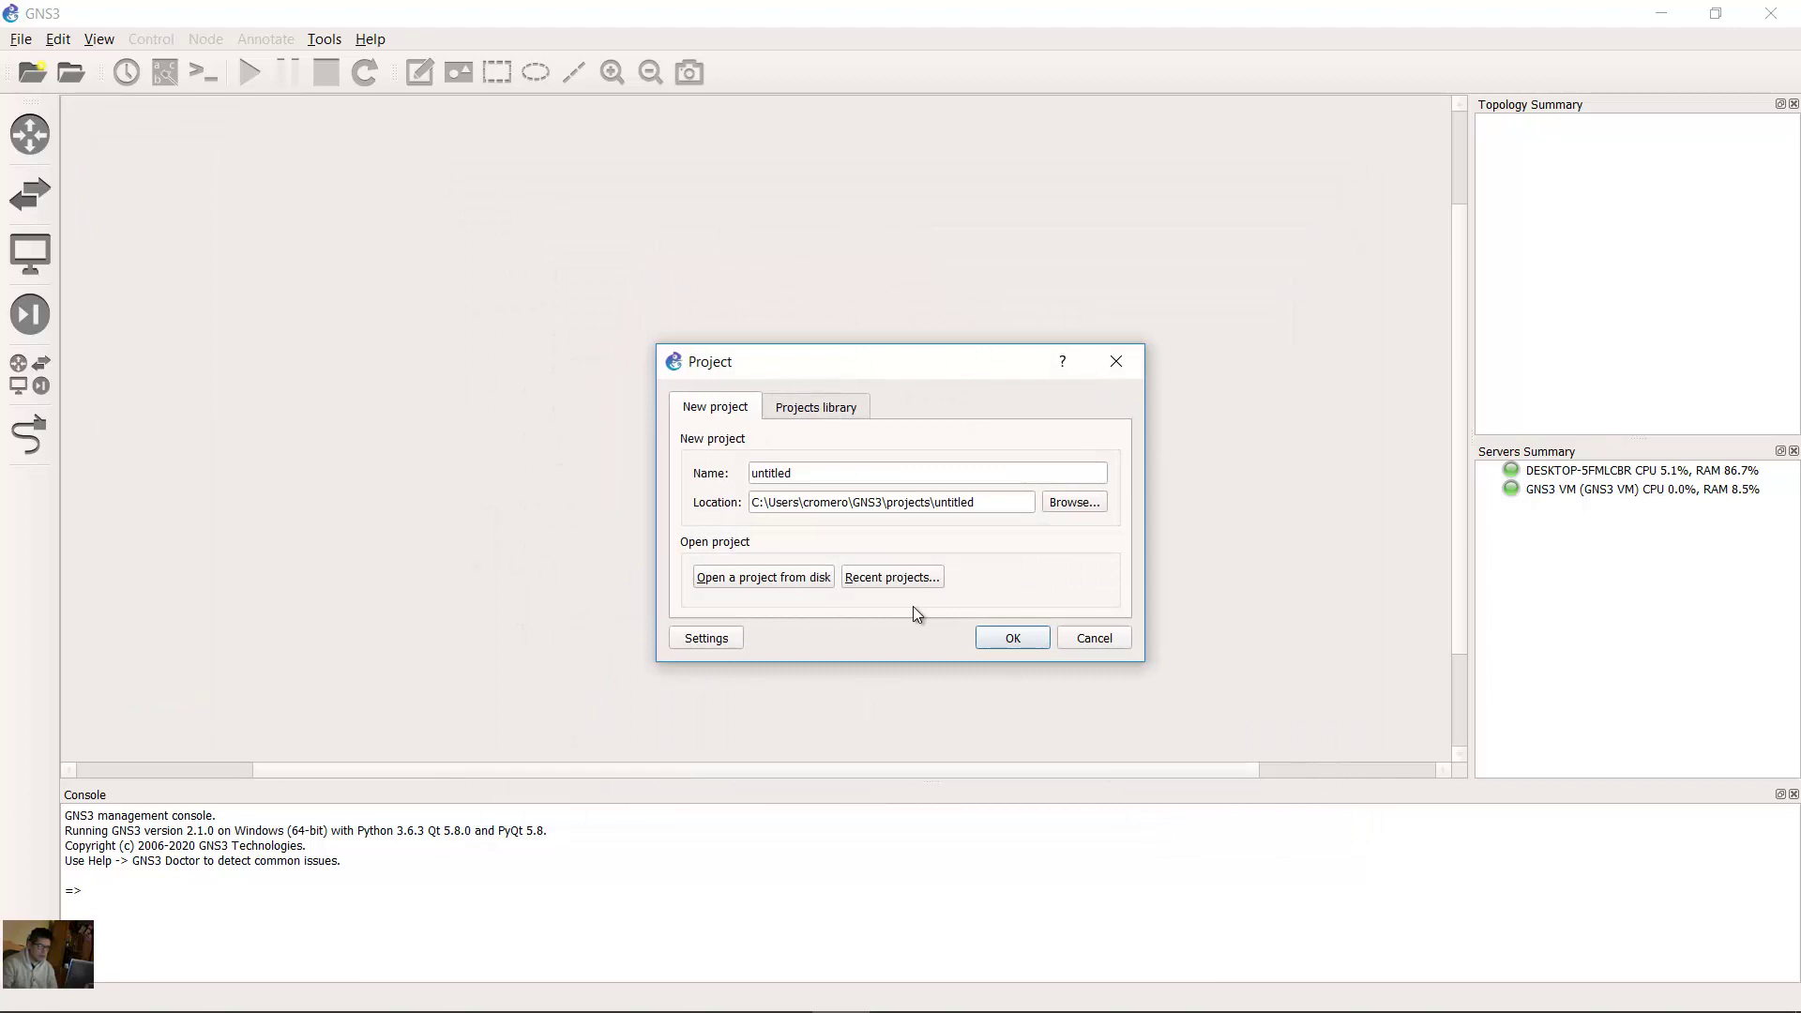
Create the project CCNP_VM_test and show the end-devices list
{"action": "left_click", "coordinate": [889, 472]}
{"action": "double_click", "coordinate": [771, 473]}
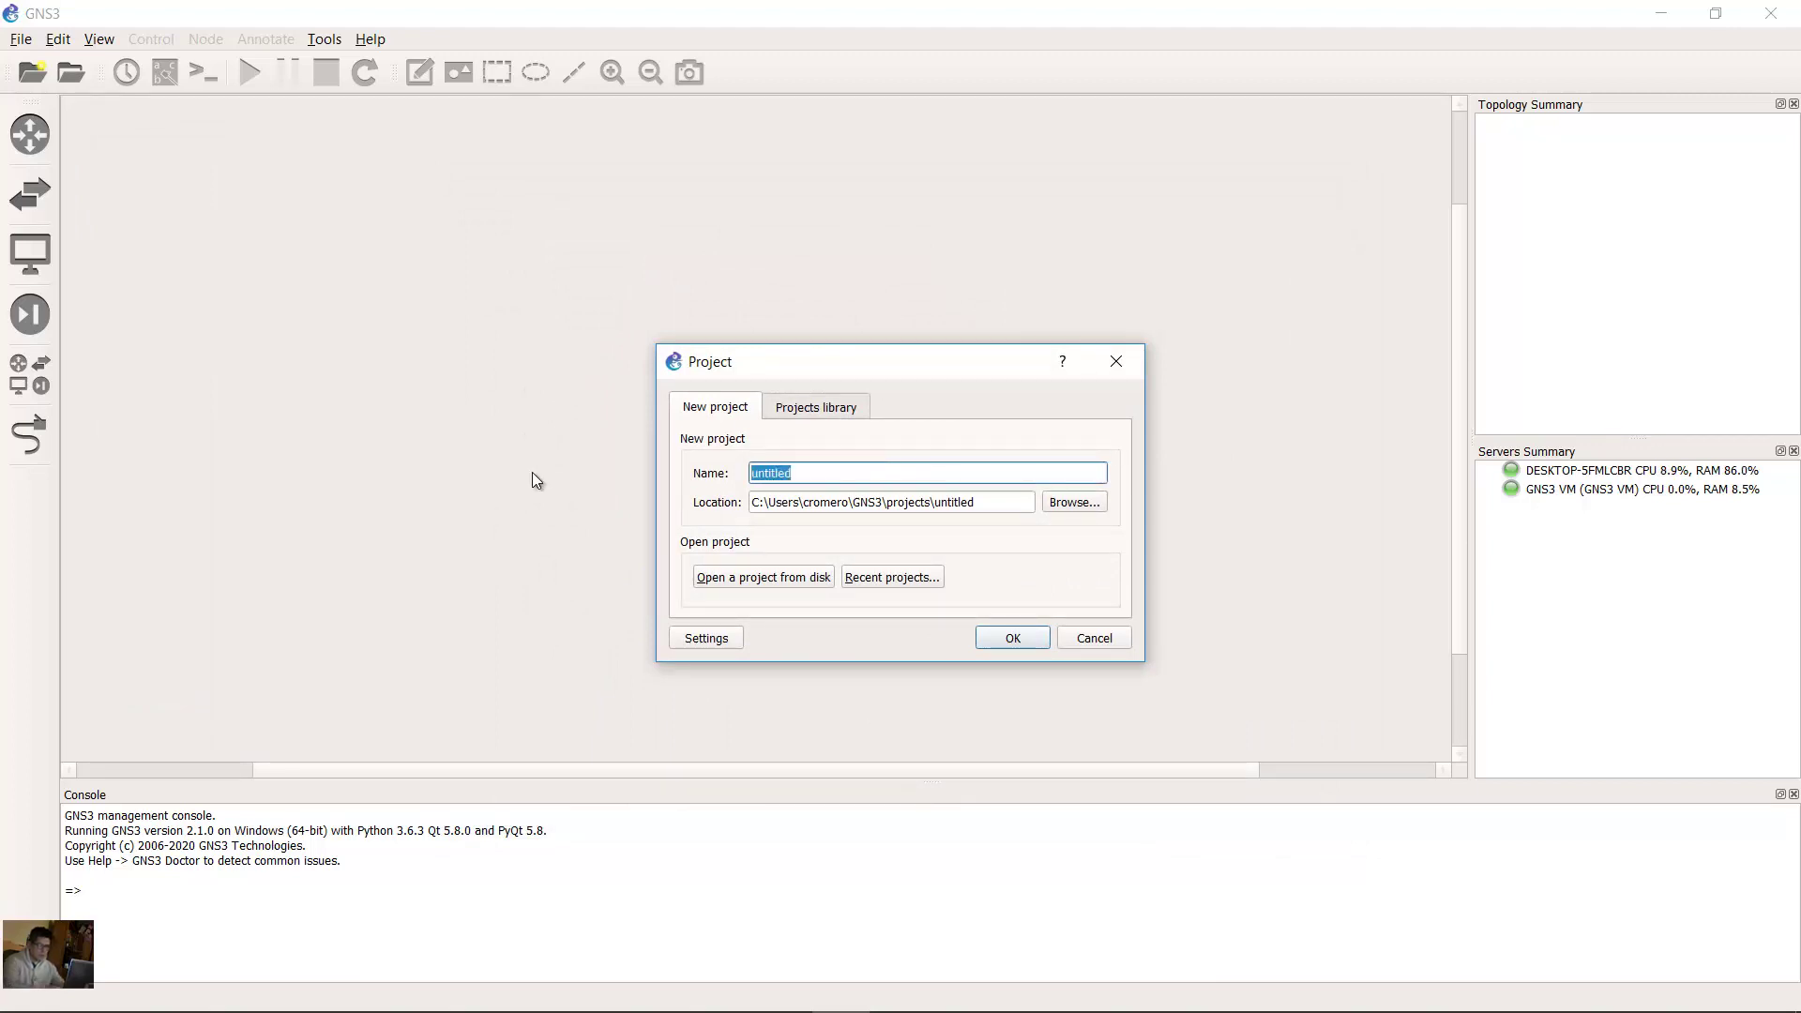
{"action": "type", "text": "CCNP_"}
{"action": "type", "text": "VM_"}
{"action": "type", "text": "test"}
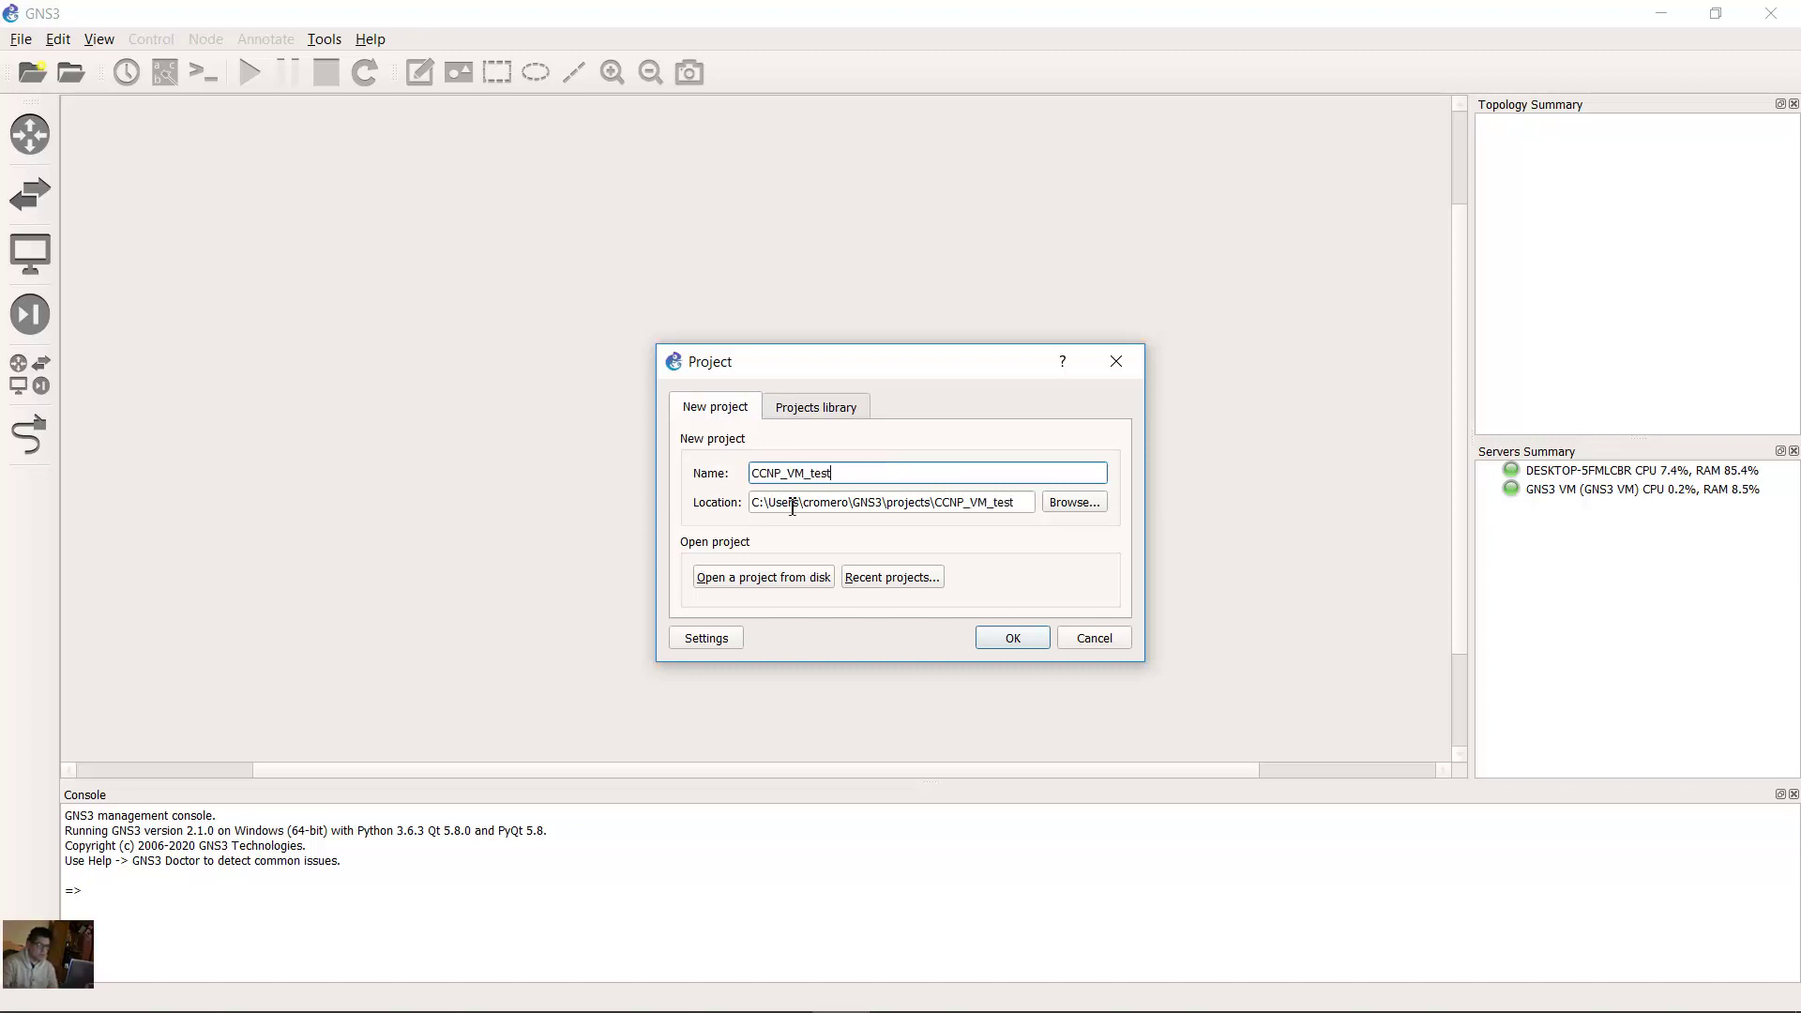
{"action": "left_click", "coordinate": [1013, 638]}
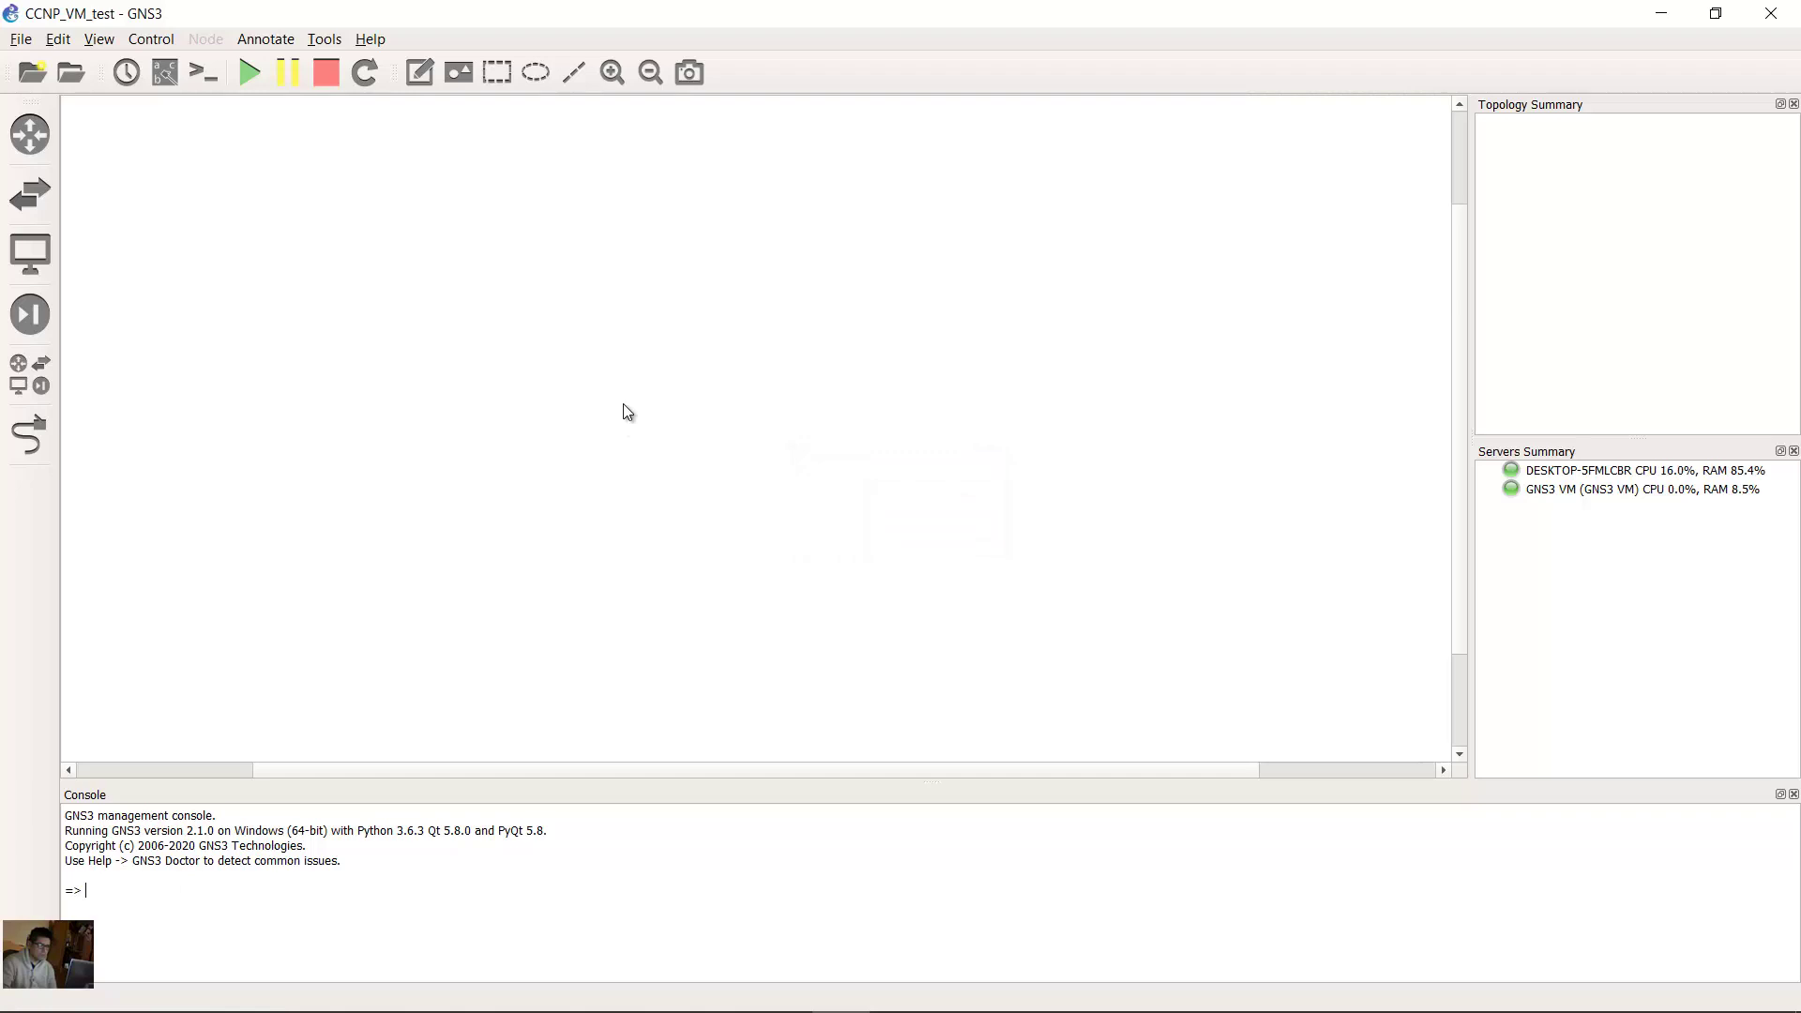
{"action": "left_click", "coordinate": [38, 259]}
{"action": "left_click_drag", "start_coordinate": [260, 272], "coordinate": [246, 686]}
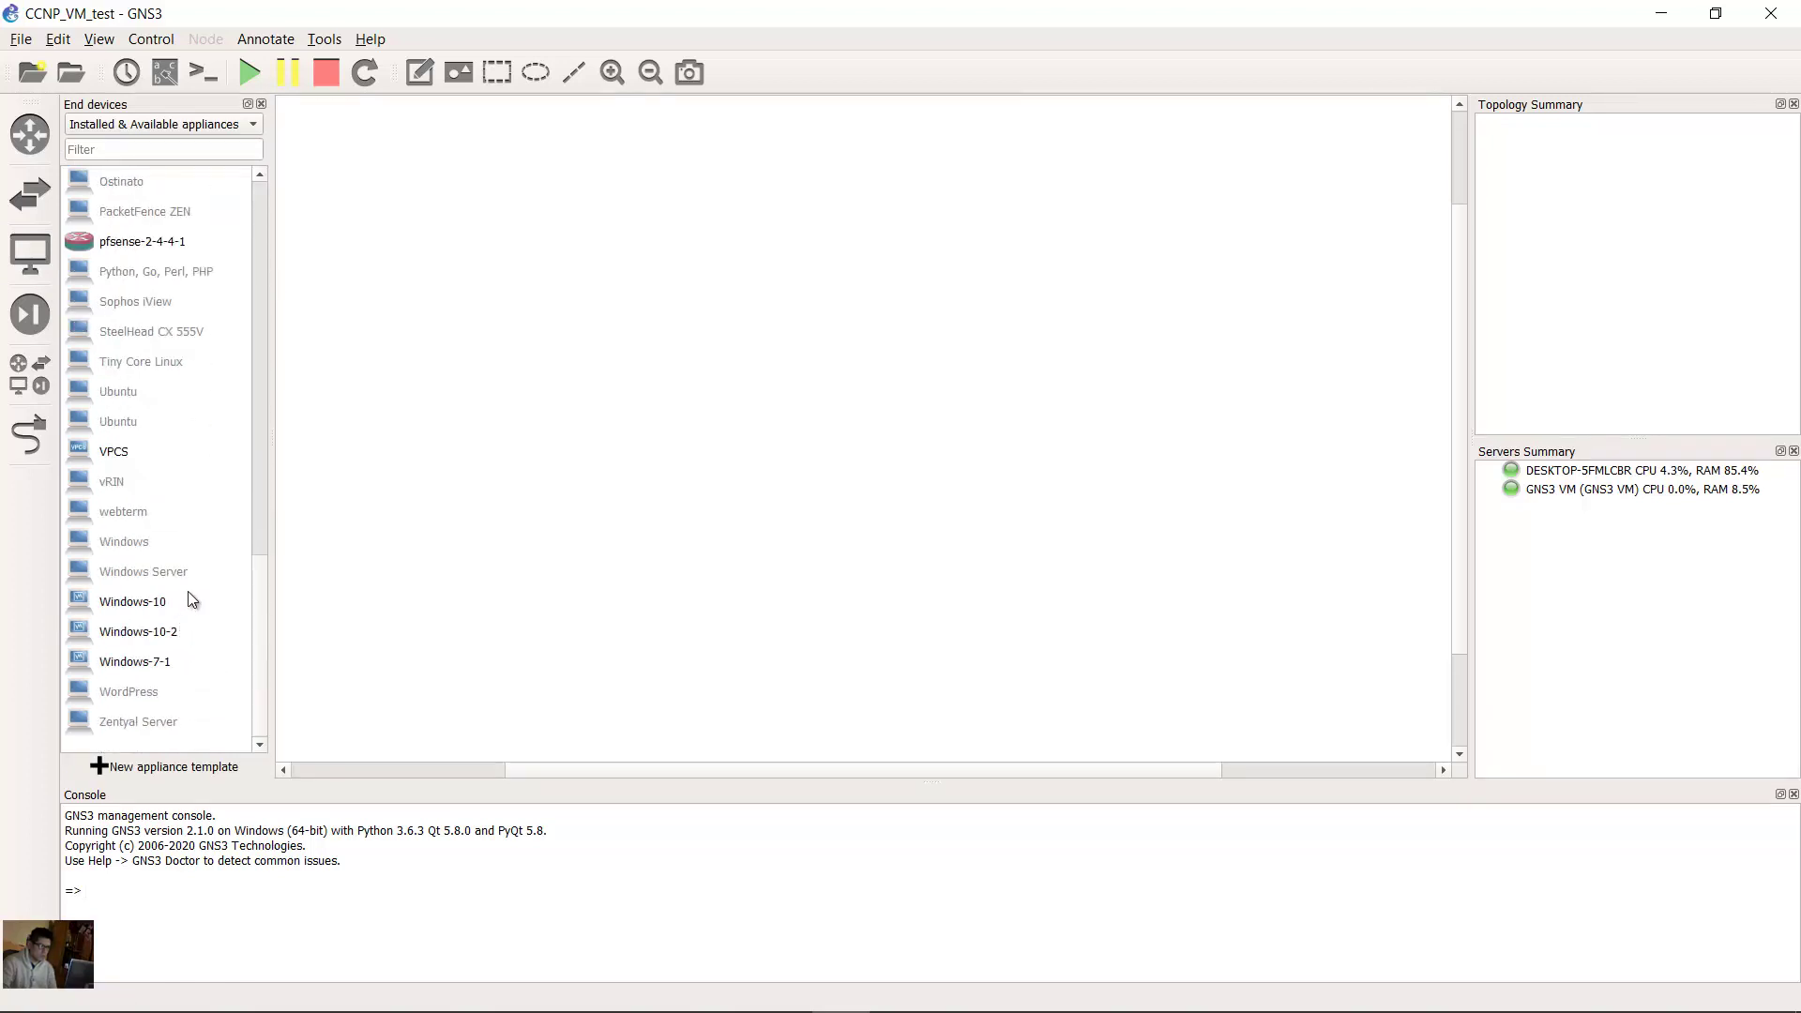
{"action": "scroll", "coordinate": [189, 619], "scroll_direction": "up", "scroll_amount": 4}
{"action": "scroll", "coordinate": [192, 600], "scroll_direction": "up", "scroll_amount": 5}
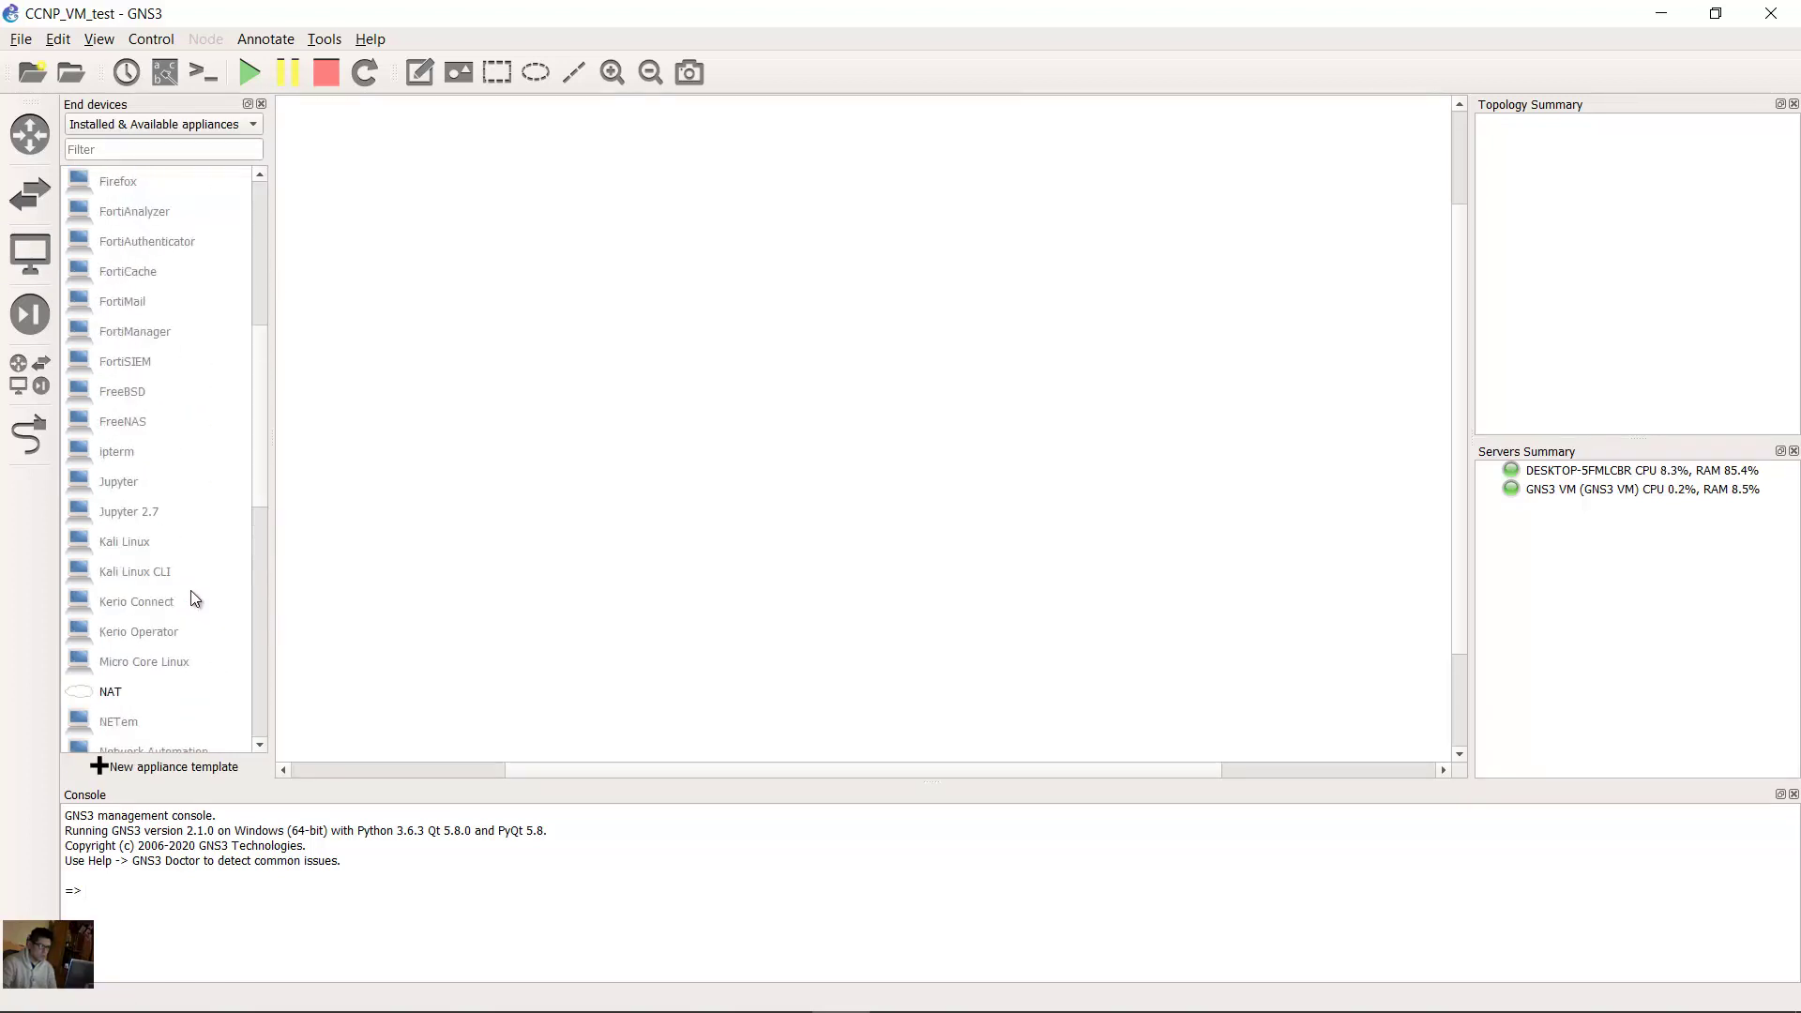
{"action": "scroll", "coordinate": [193, 600], "scroll_direction": "up", "scroll_amount": 3}
Place a CCNP_VM node on the canvas and pick the c7200-R-15-0 router
{"action": "left_click", "coordinate": [125, 302]}
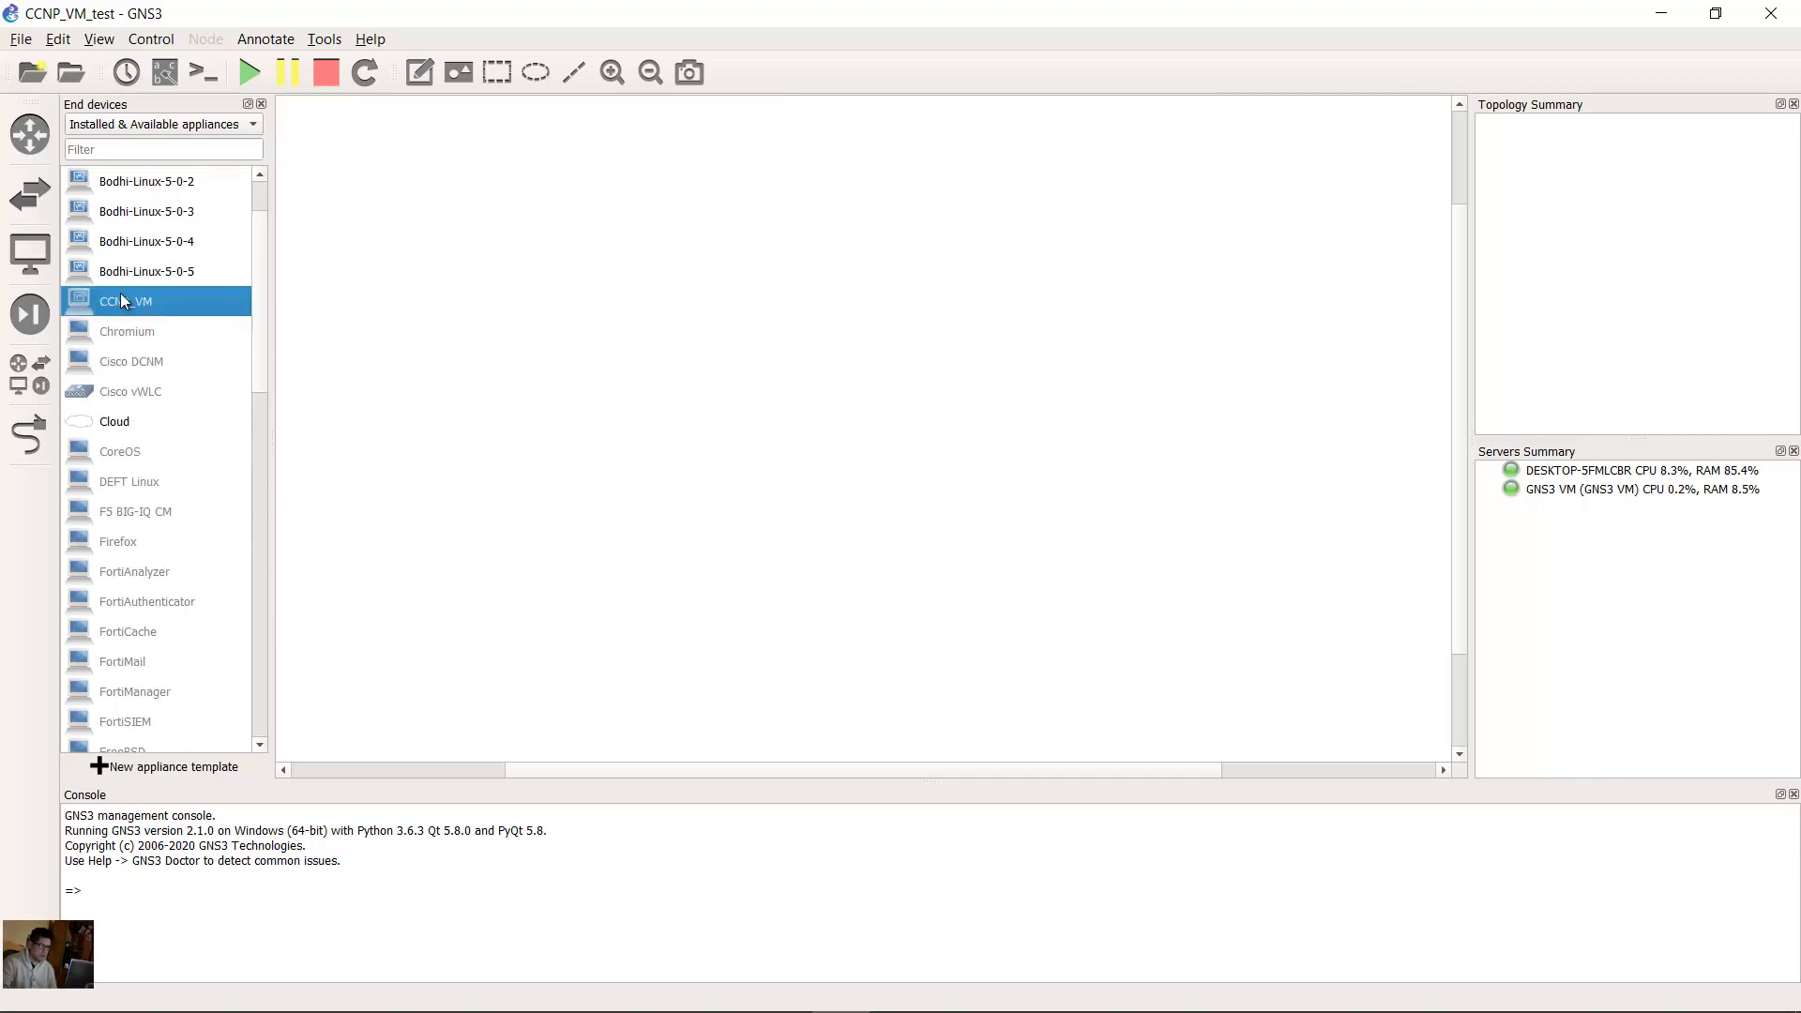
{"action": "left_click_drag", "start_coordinate": [641, 311], "coordinate": [669, 321]}
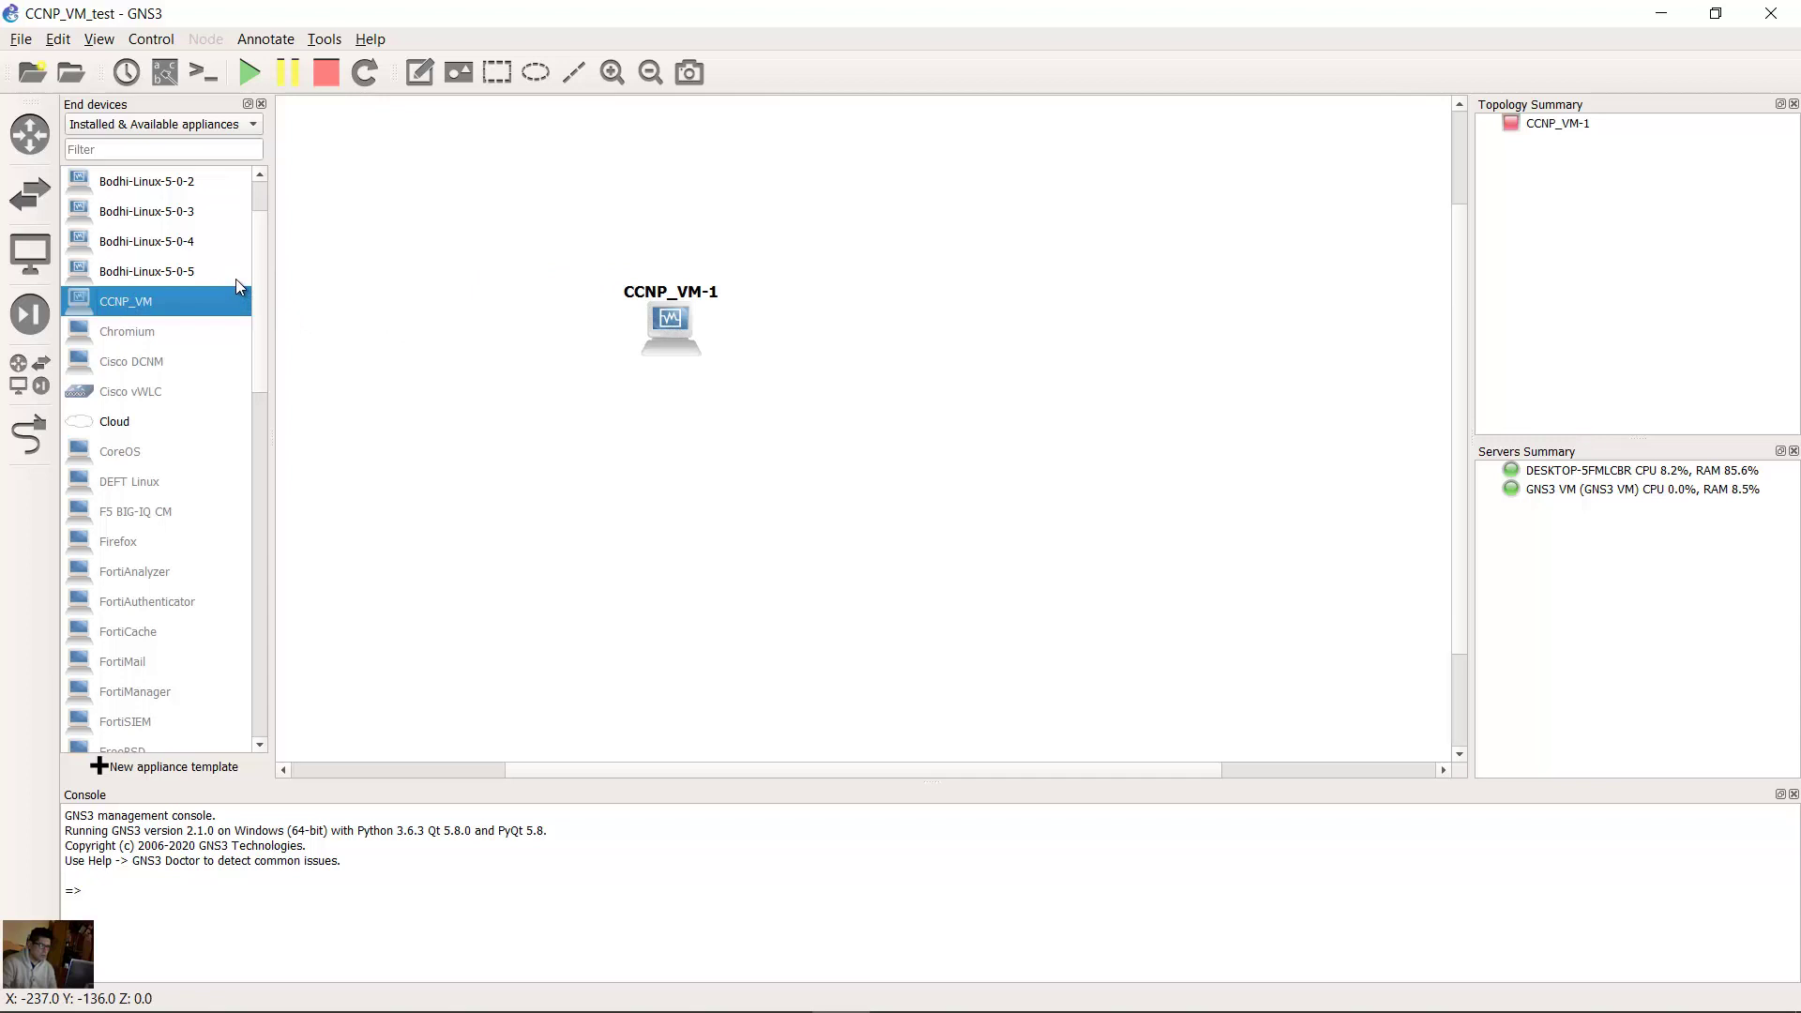
{"action": "left_click", "coordinate": [30, 133]}
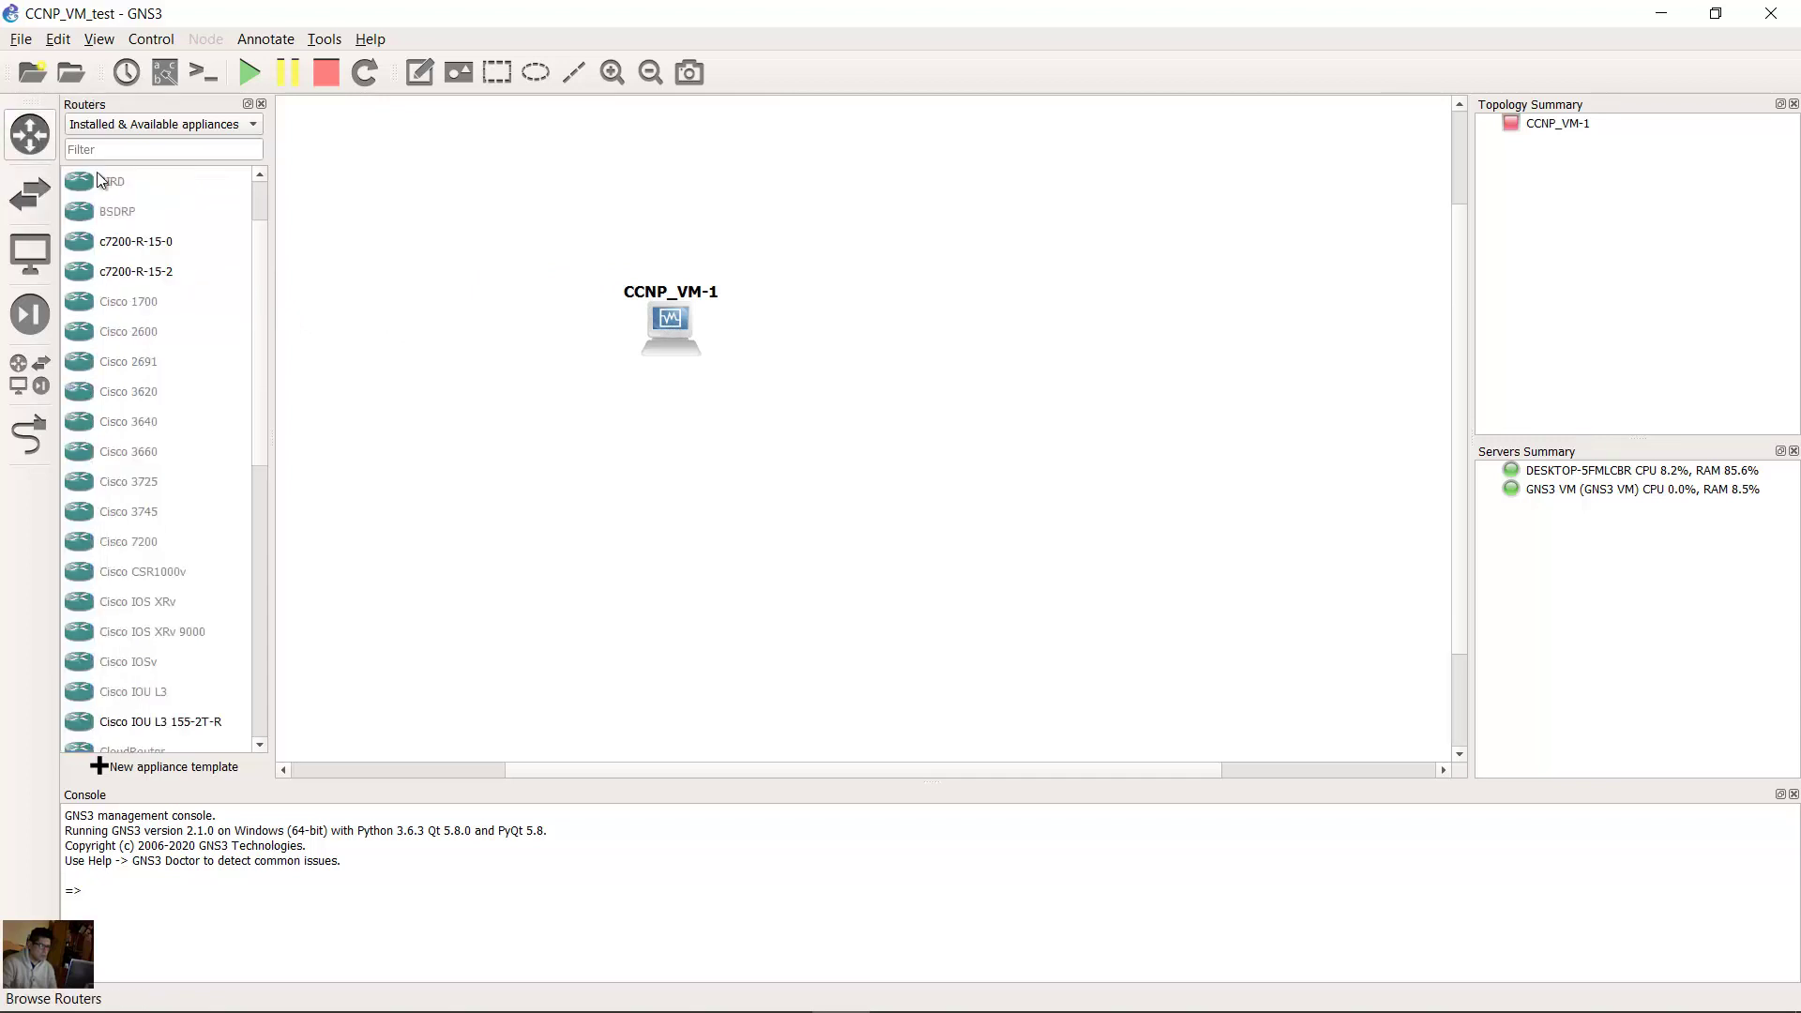
{"action": "left_click", "coordinate": [126, 242]}
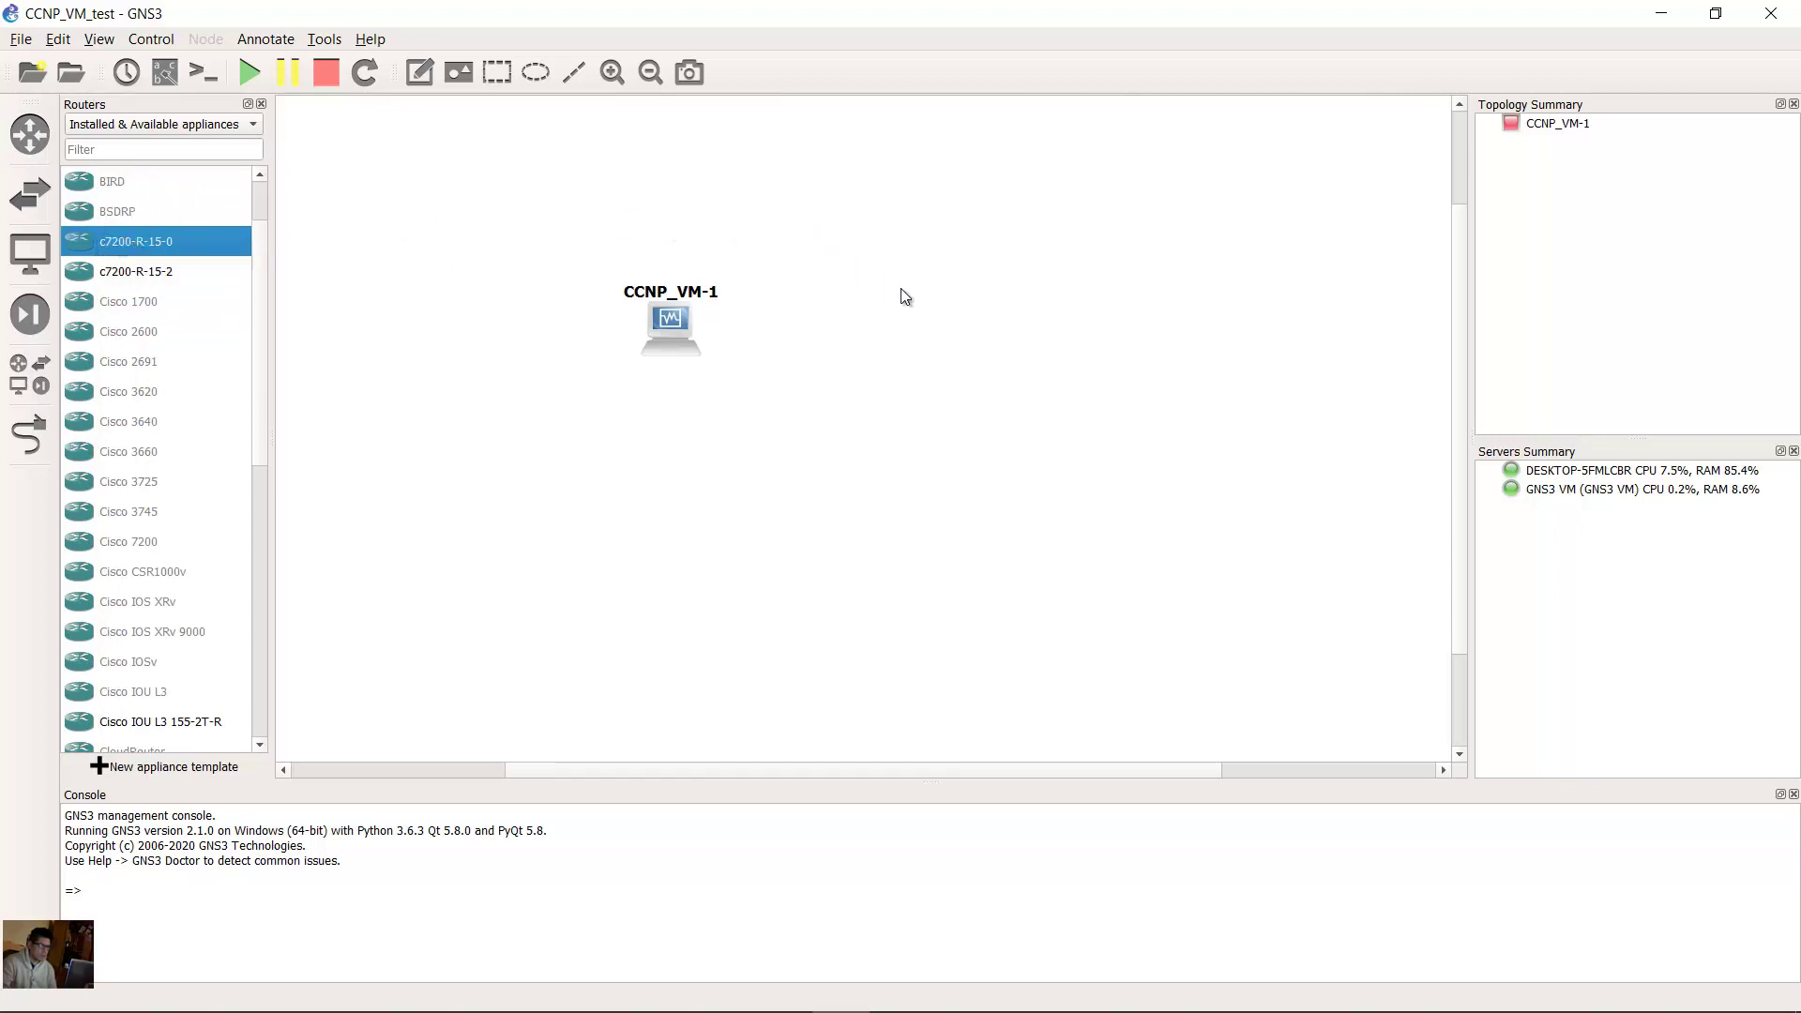
Place router R1 right of CCNP_VM-1, link it to CCNP_VM-1 Ethernet0, and start R1
{"action": "mouse_move", "coordinate": [128, 242]}
{"action": "left_mouse_down"}
{"action": "mouse_move", "coordinate": [873, 273]}
{"action": "mouse_move", "coordinate": [930, 319]}
{"action": "left_mouse_up"}
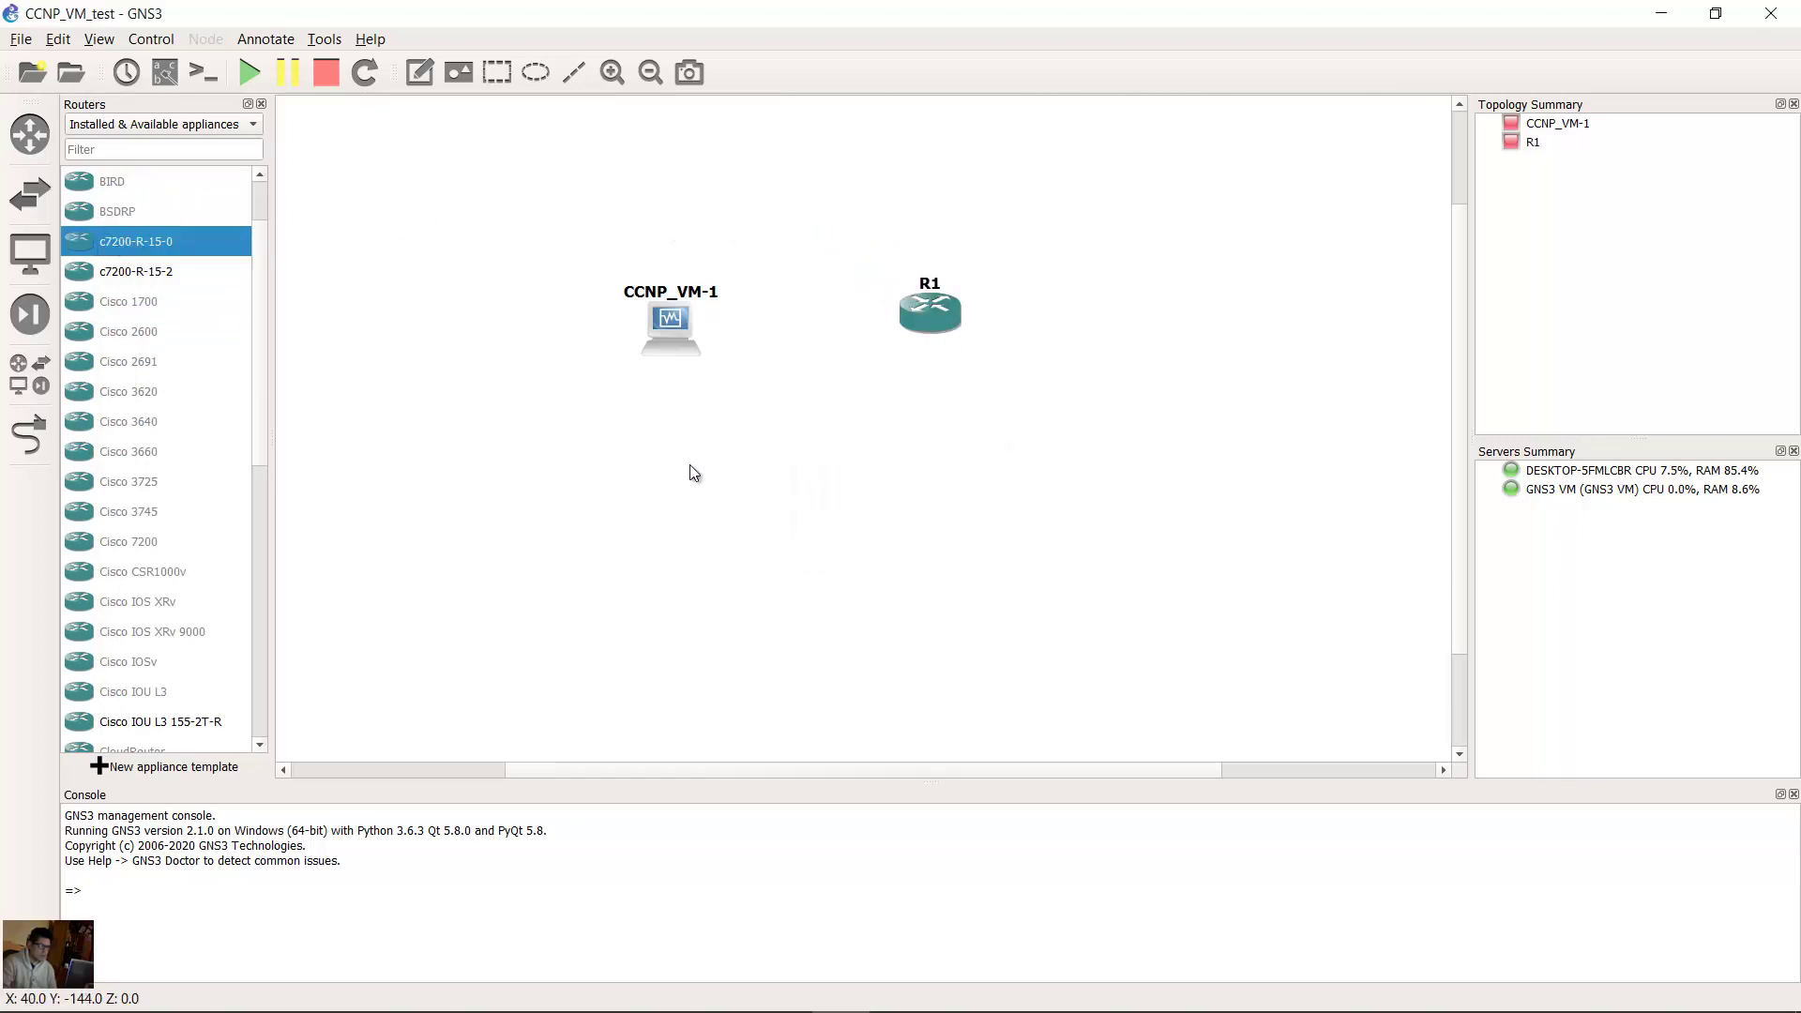
{"action": "left_click", "coordinate": [30, 433]}
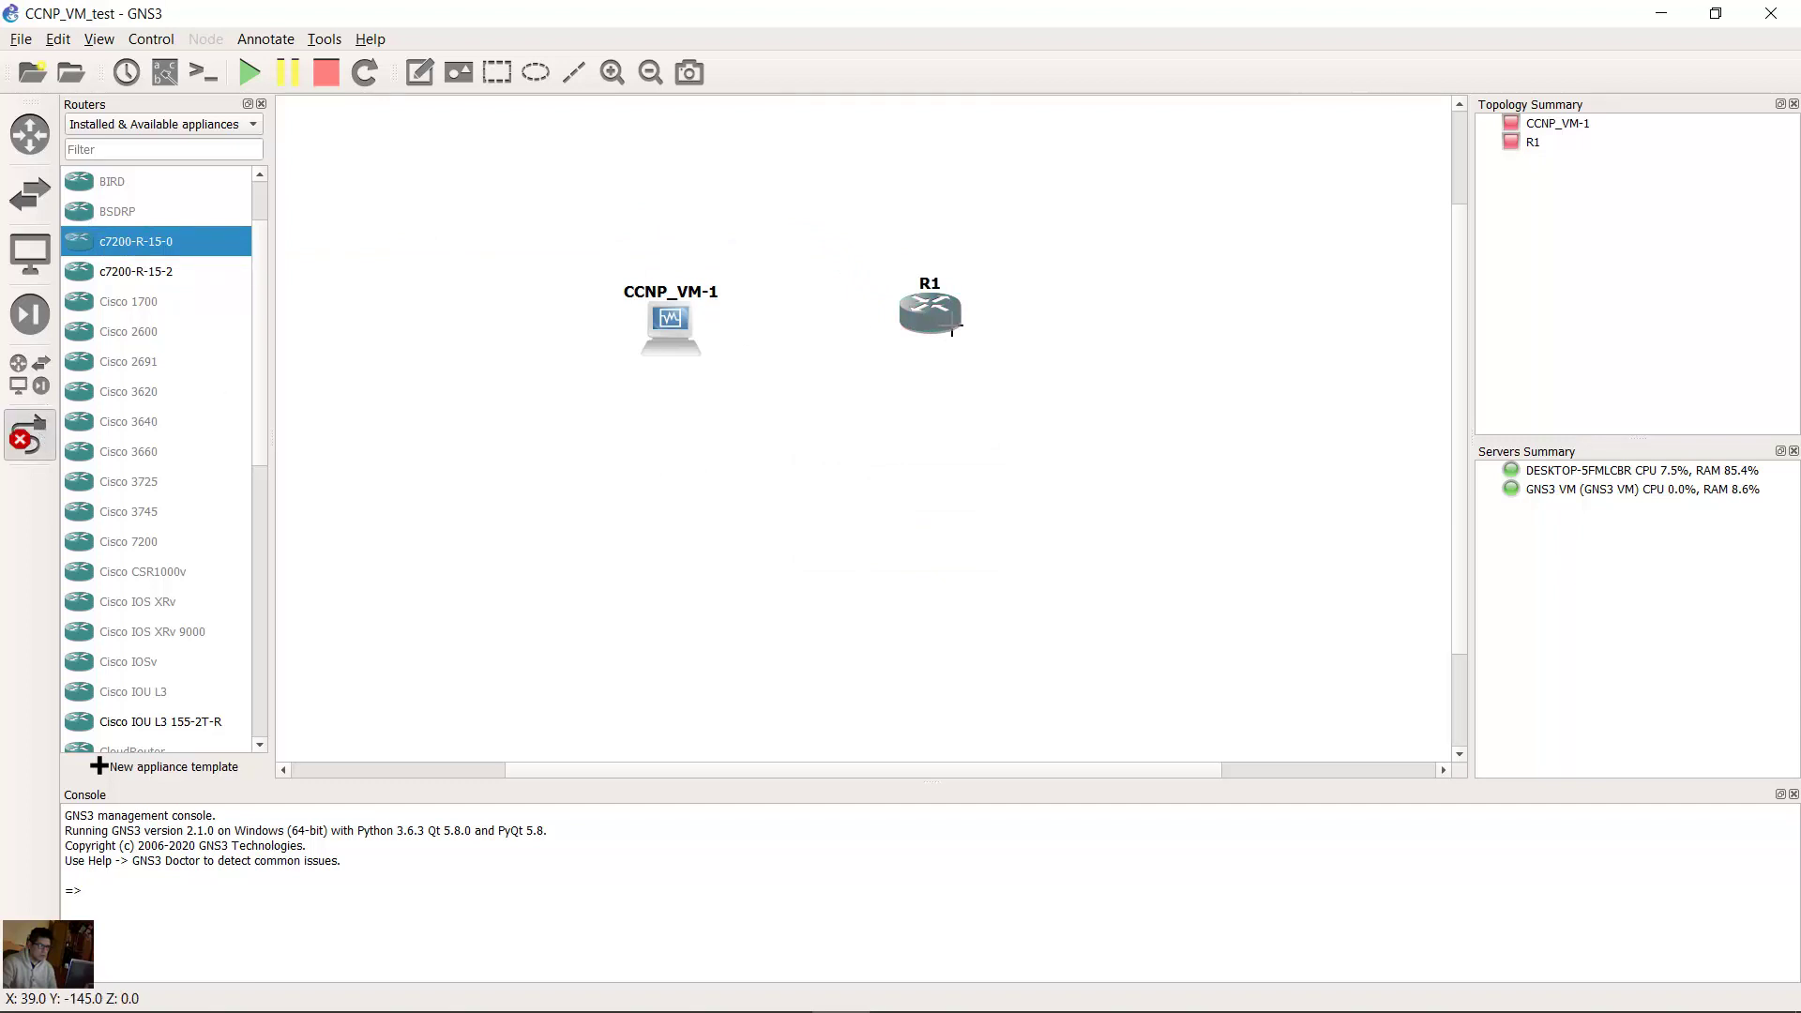
{"action": "left_click", "coordinate": [940, 312]}
{"action": "left_click", "coordinate": [1025, 339]}
{"action": "left_click", "coordinate": [673, 327]}
{"action": "left_click", "coordinate": [731, 352]}
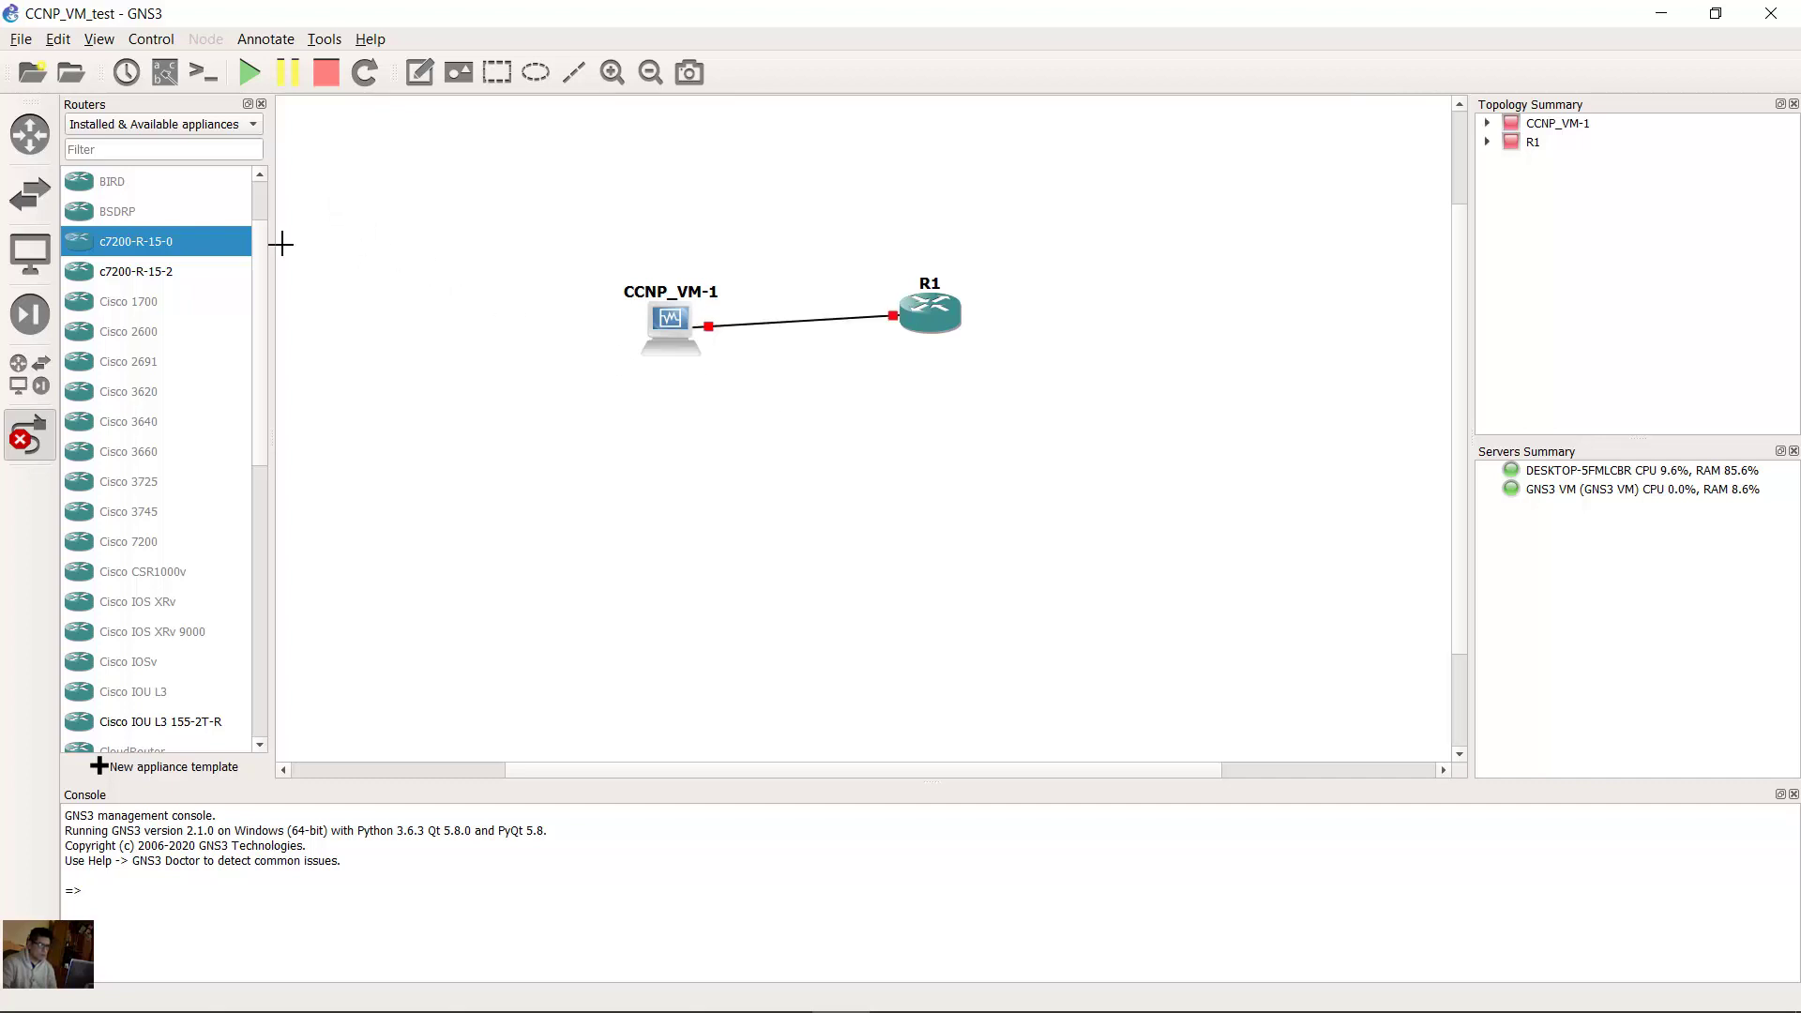
{"action": "left_click", "coordinate": [31, 429]}
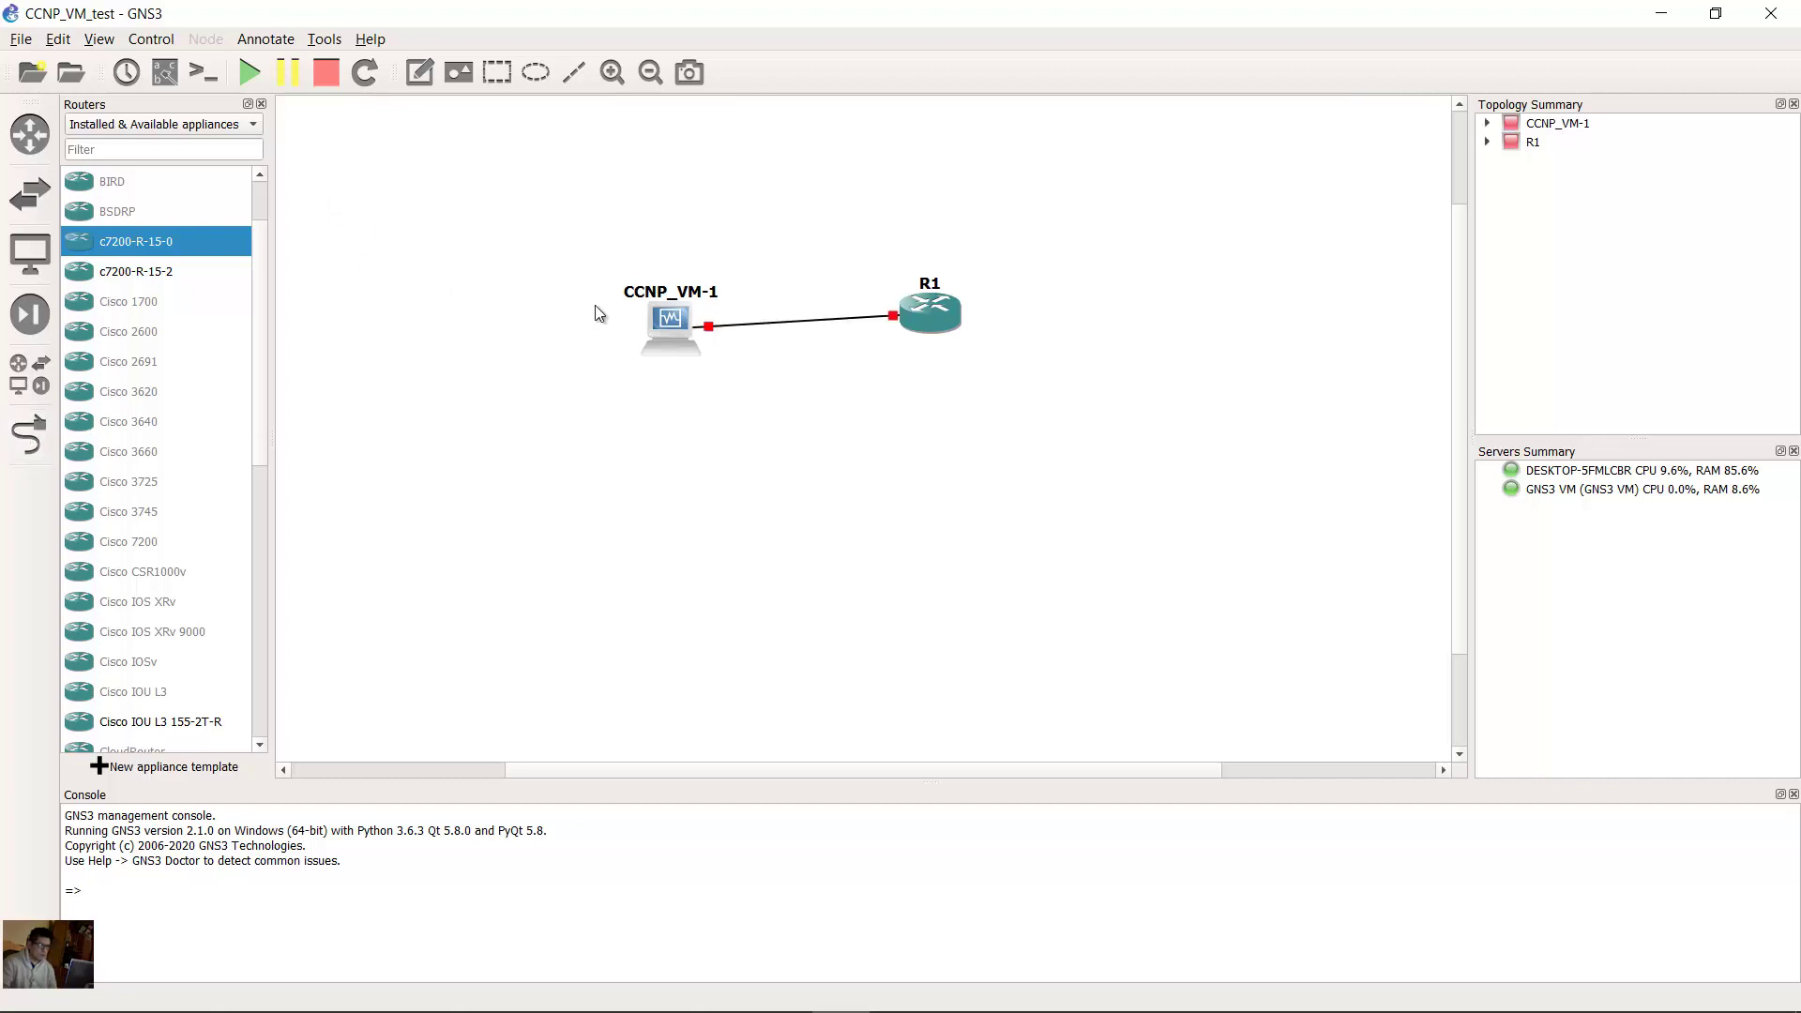
{"action": "right_click", "coordinate": [946, 320]}
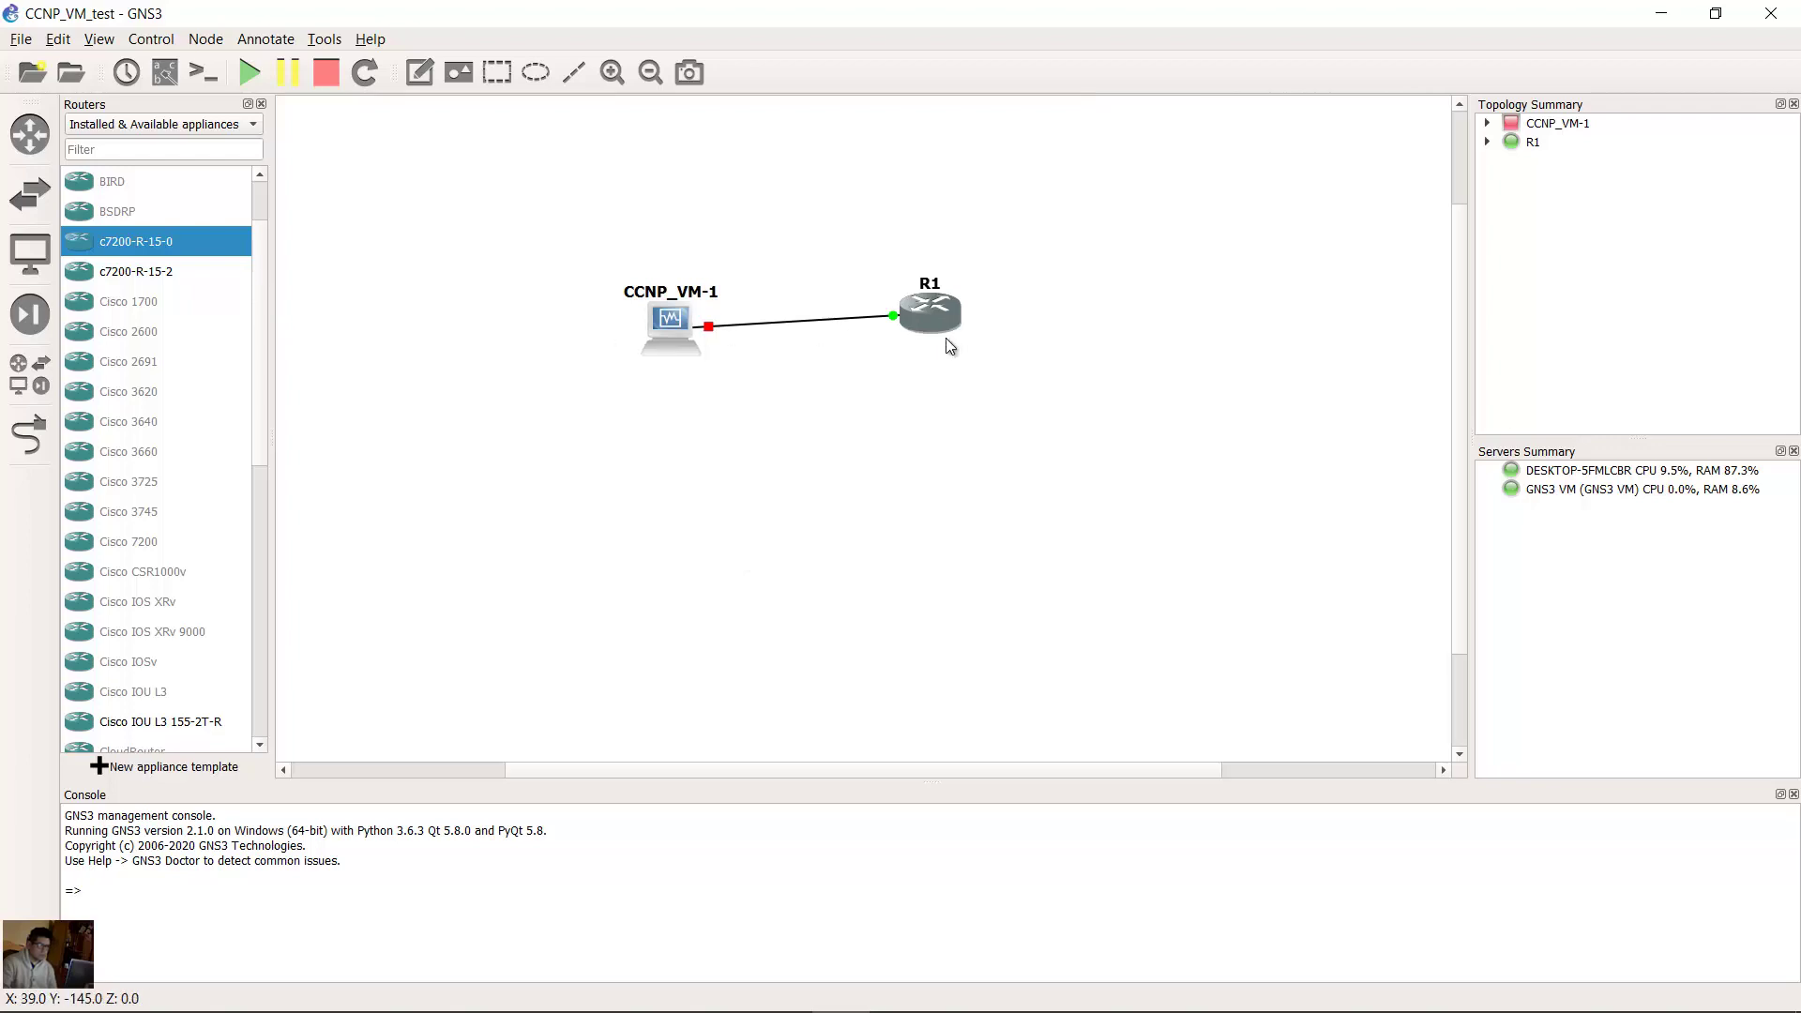
Open R1's console and move it to the lower right of the screen
{"action": "double_click", "coordinate": [929, 307]}
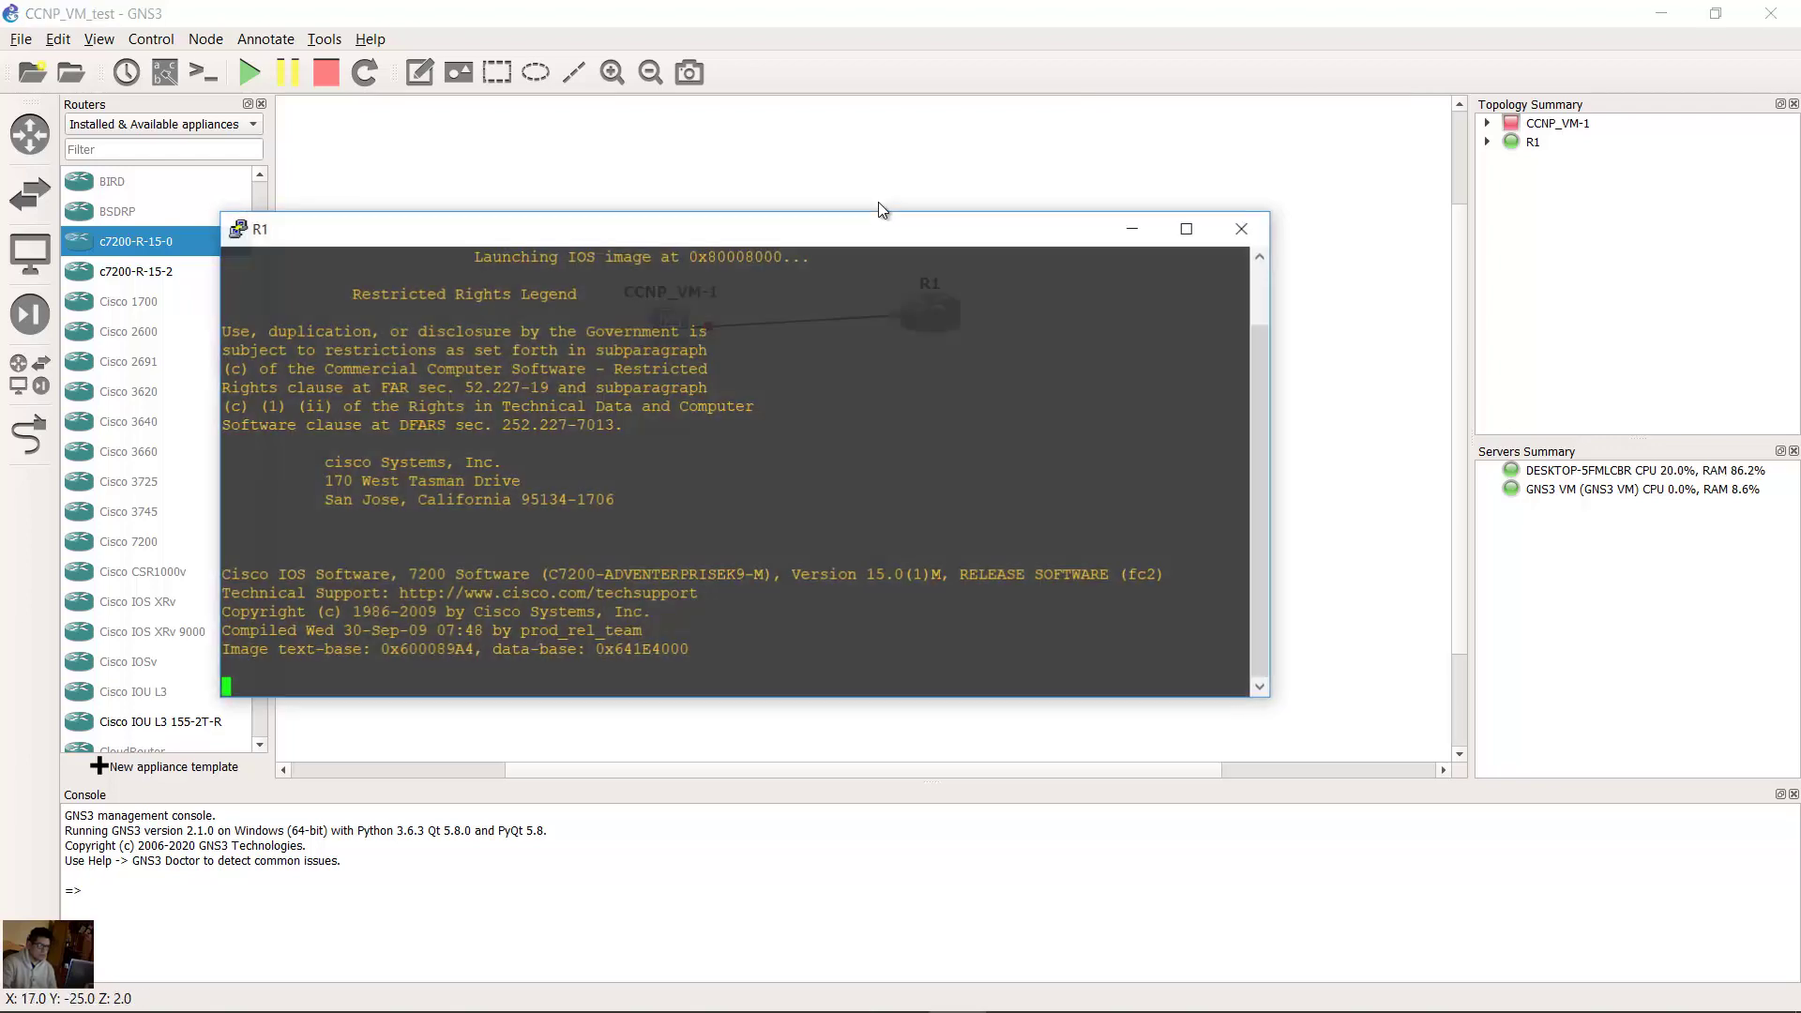
{"action": "left_click_drag", "start_coordinate": [809, 229], "coordinate": [1328, 527]}
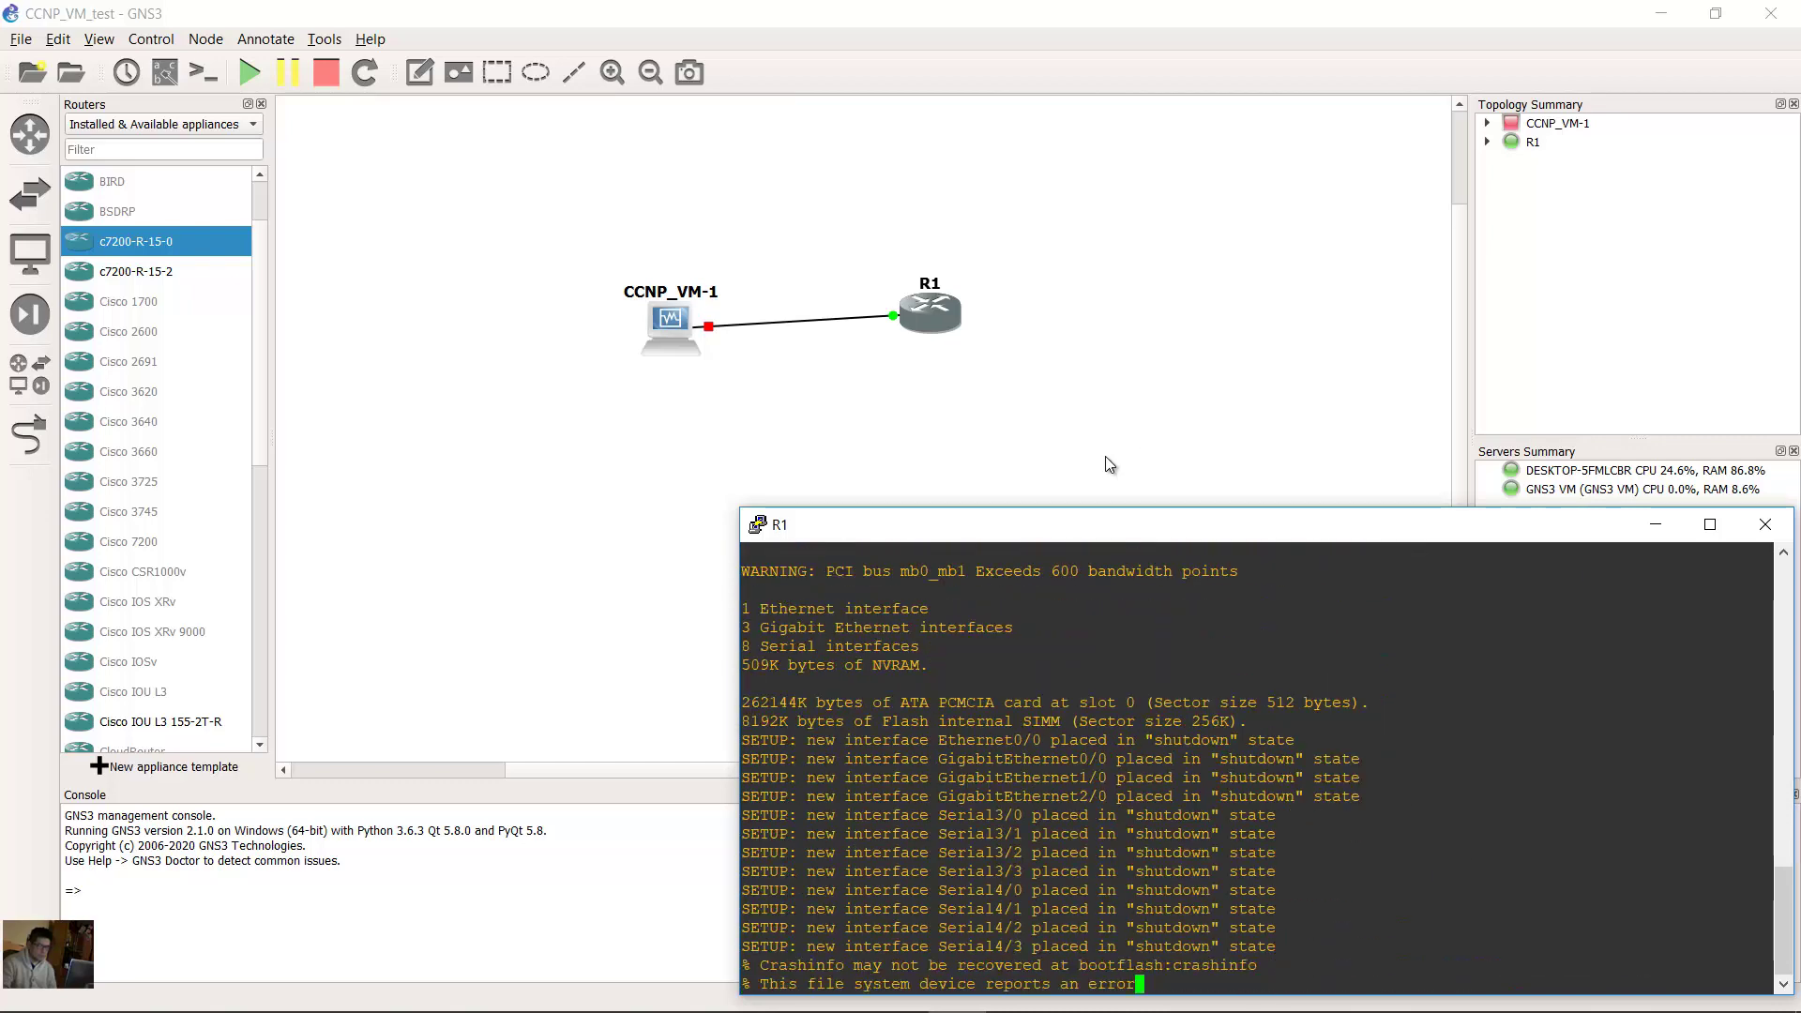
Start CCNP_VM-1, enlarge its VirtualBox window, dismiss the capture notice, and minimise it
{"action": "right_click", "coordinate": [672, 321]}
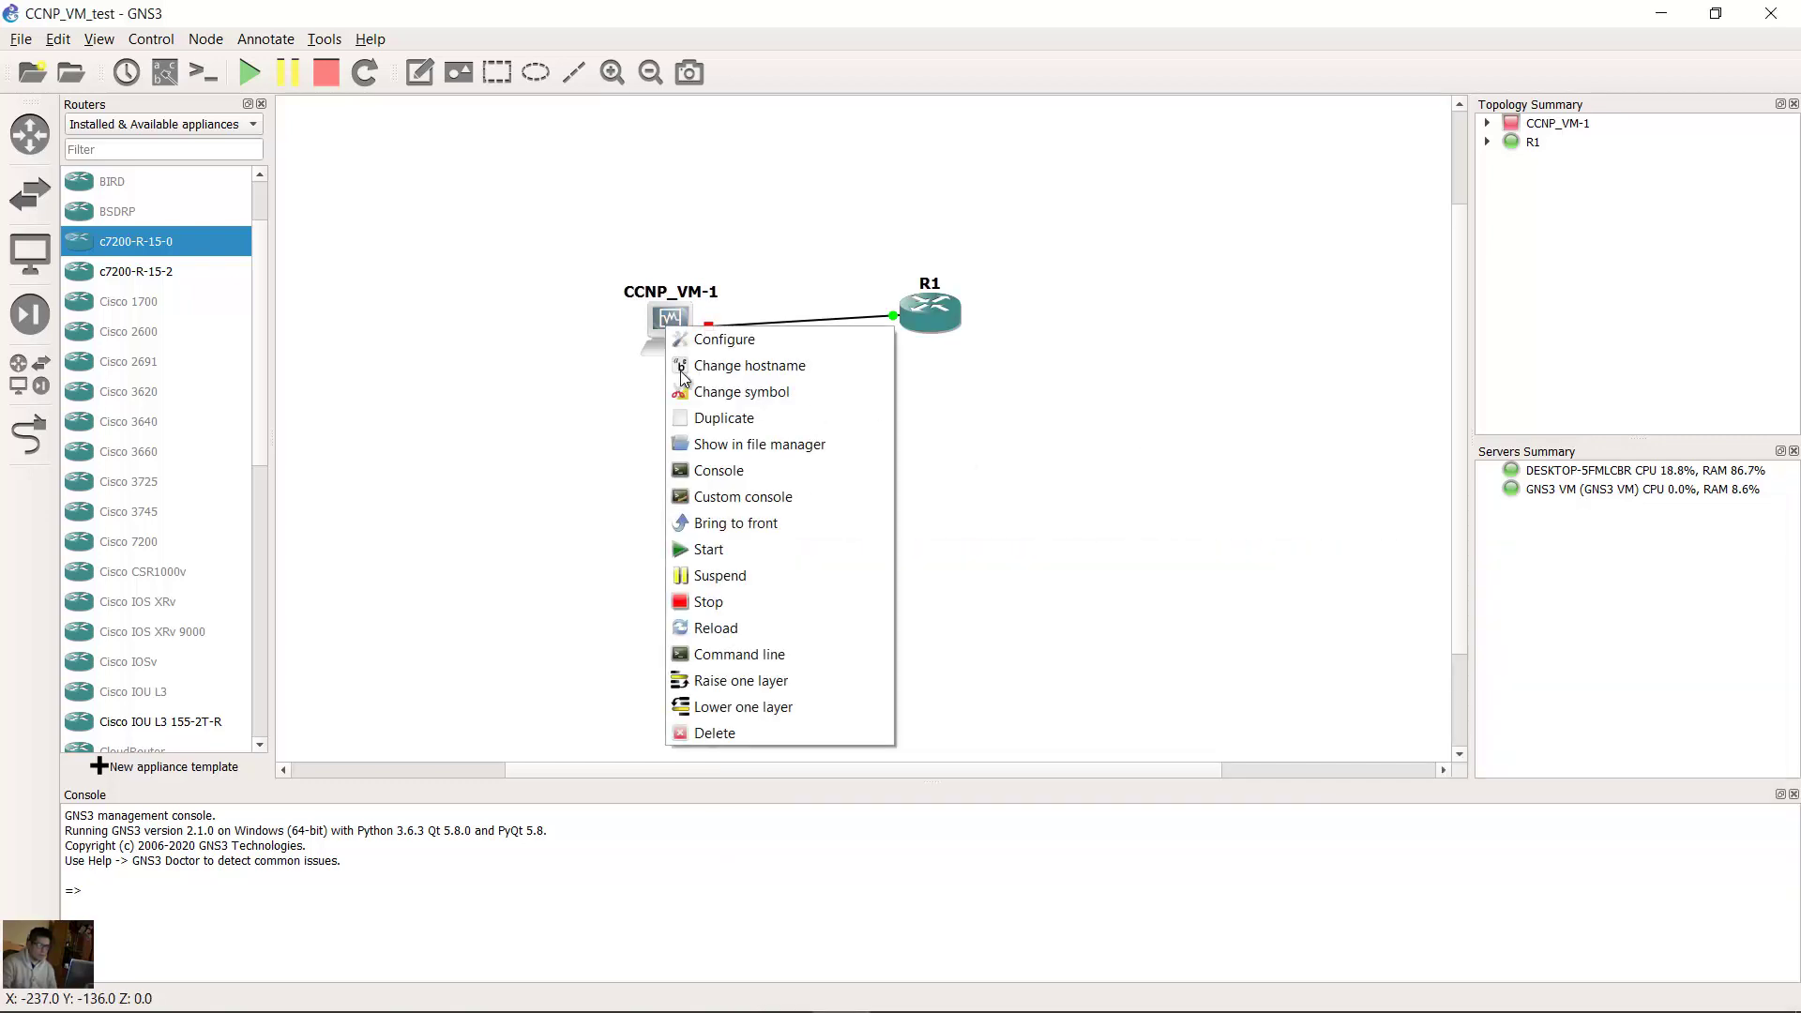
{"action": "left_click", "coordinate": [739, 546]}
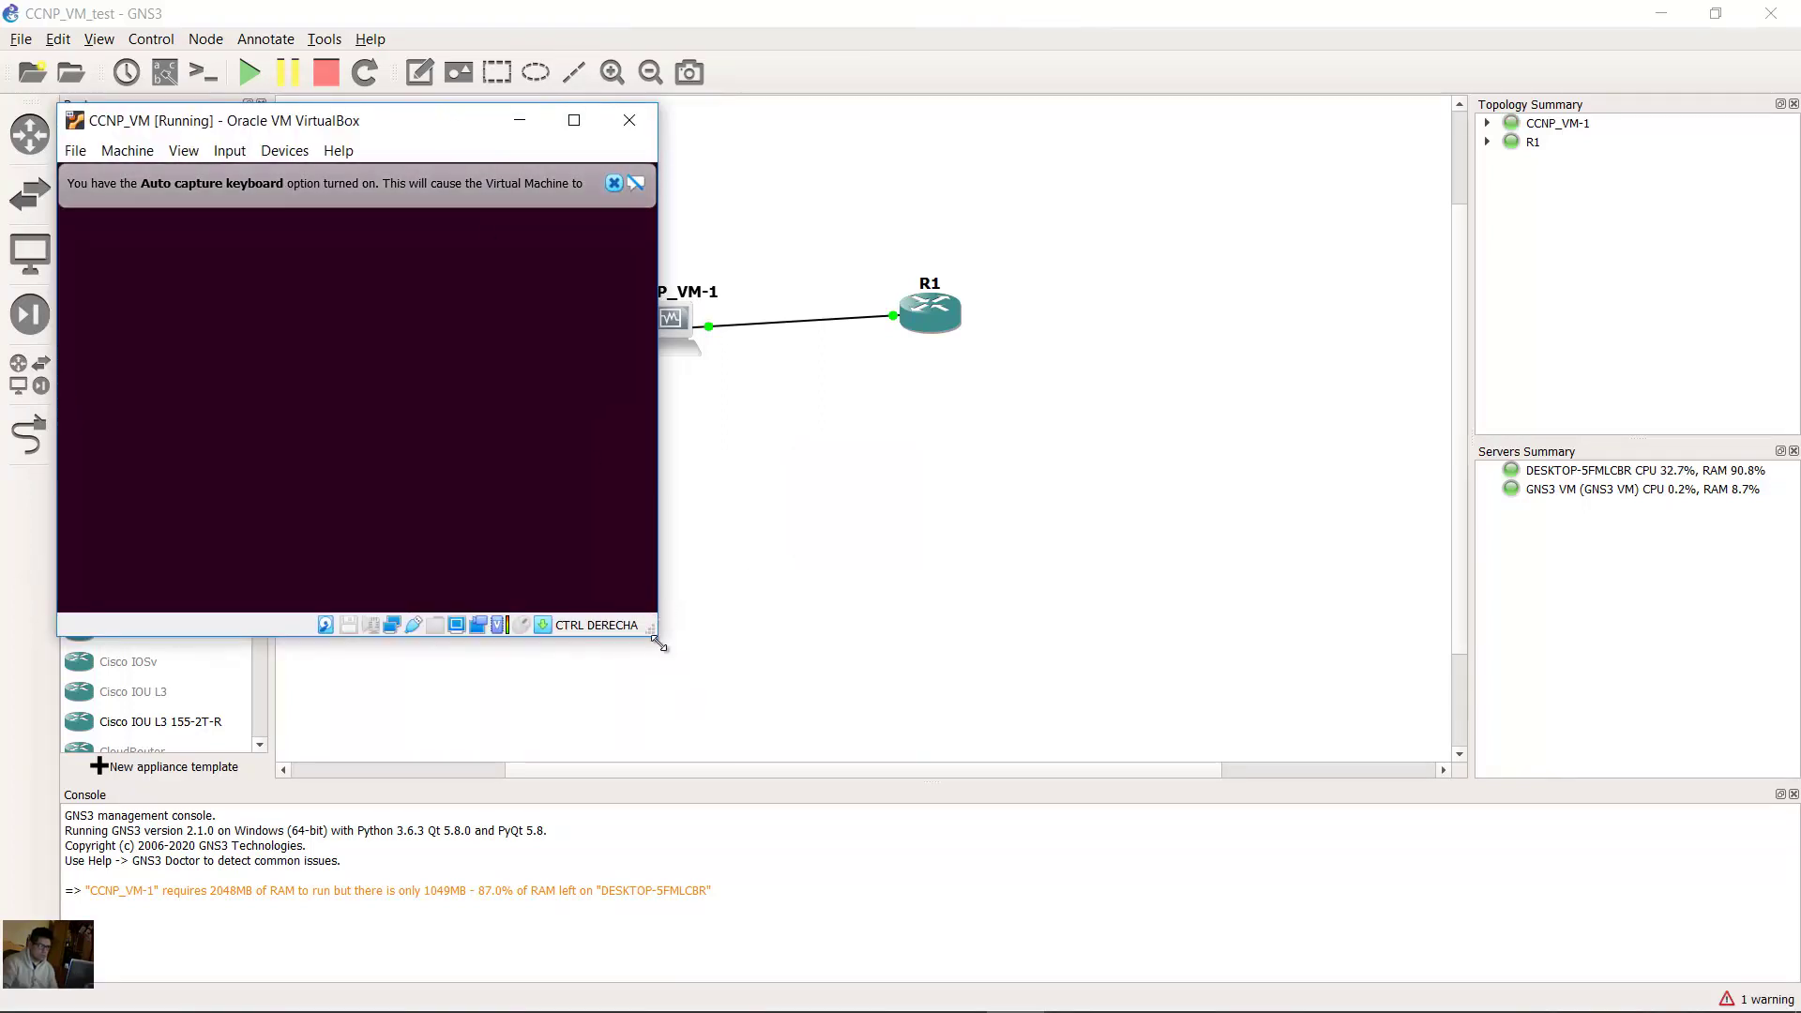
{"action": "left_click_drag", "start_coordinate": [661, 643], "coordinate": [1027, 915]}
{"action": "left_click", "coordinate": [989, 183]}
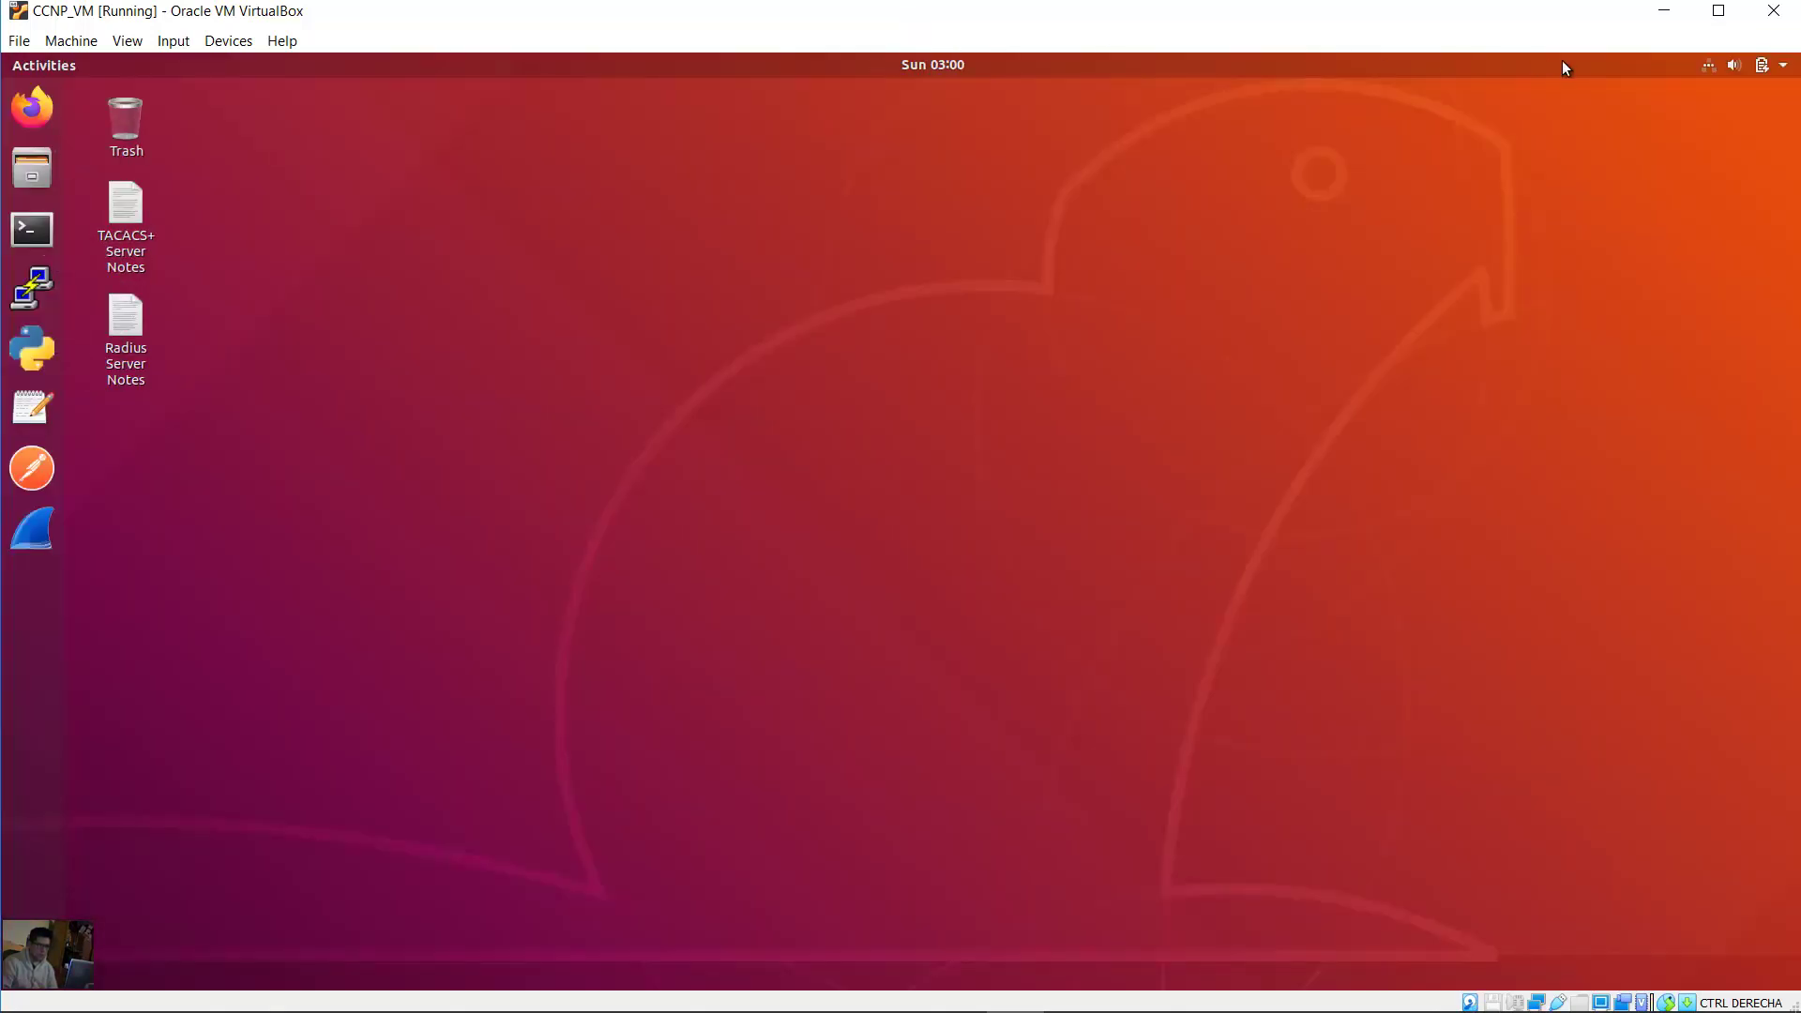
{"action": "left_click", "coordinate": [1663, 12]}
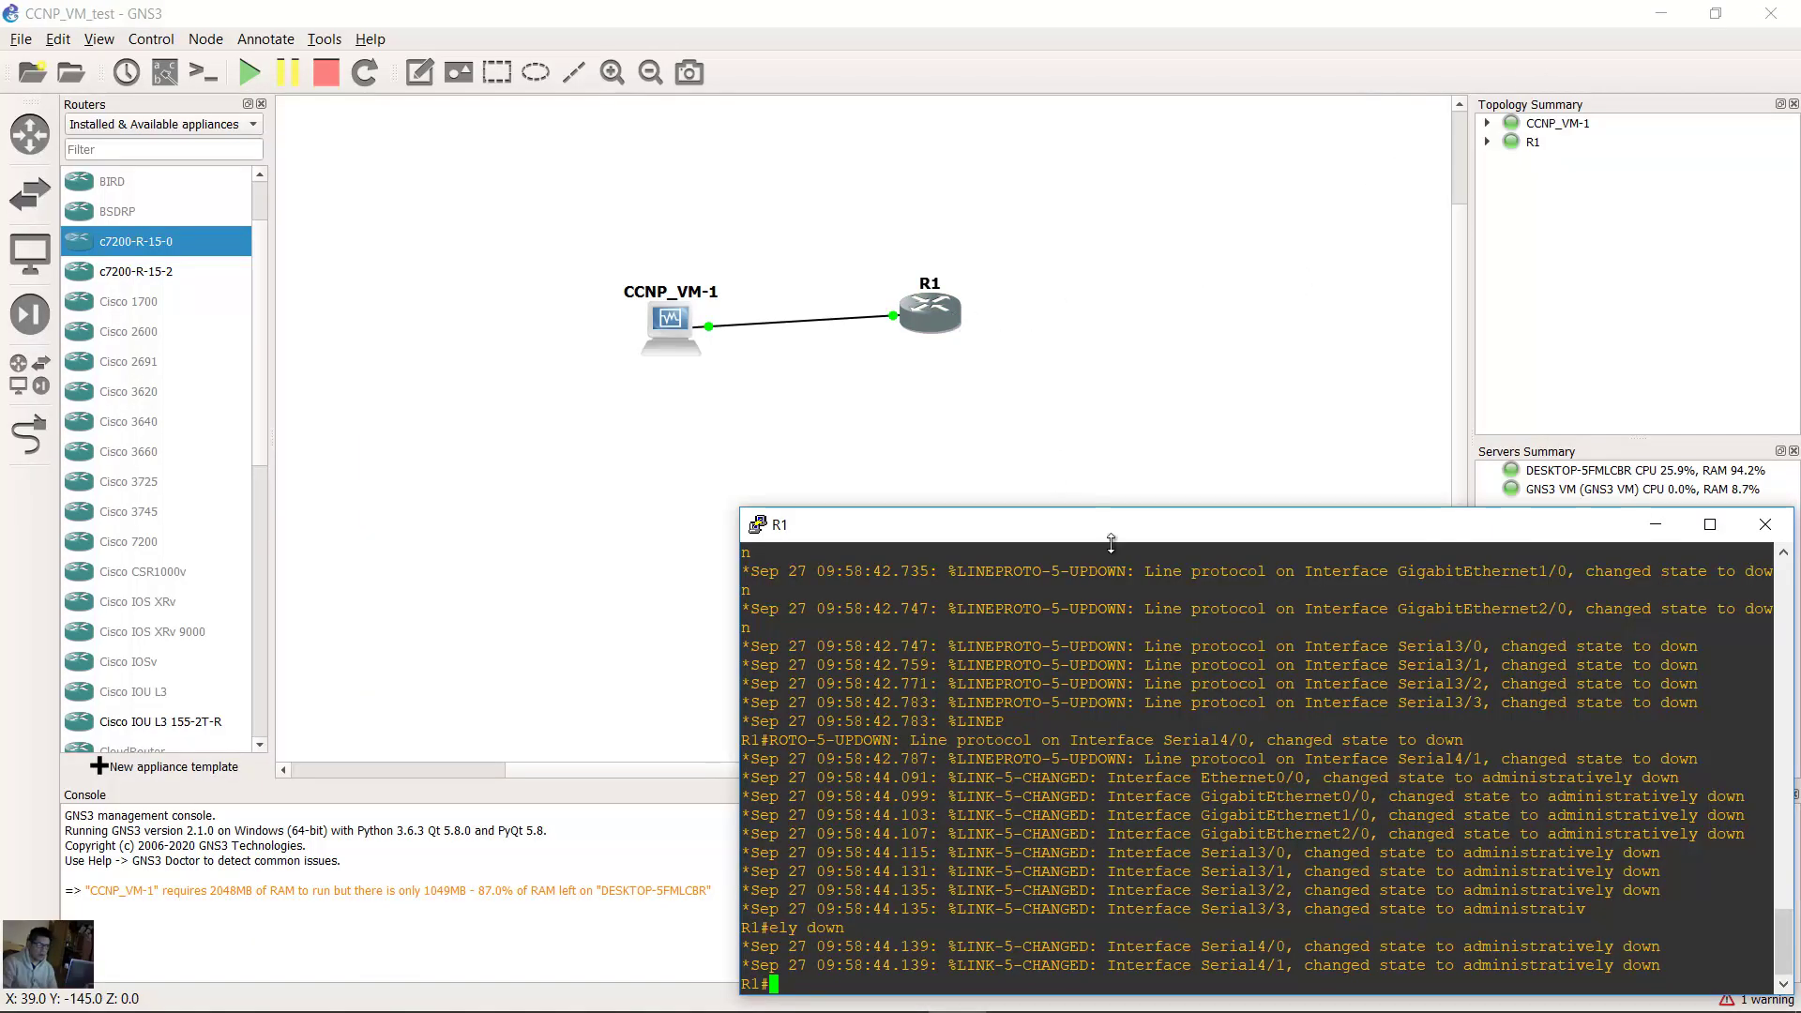
Stretch R1's console window taller, then close it
{"action": "left_click_drag", "start_coordinate": [1312, 513], "coordinate": [1311, 120]}
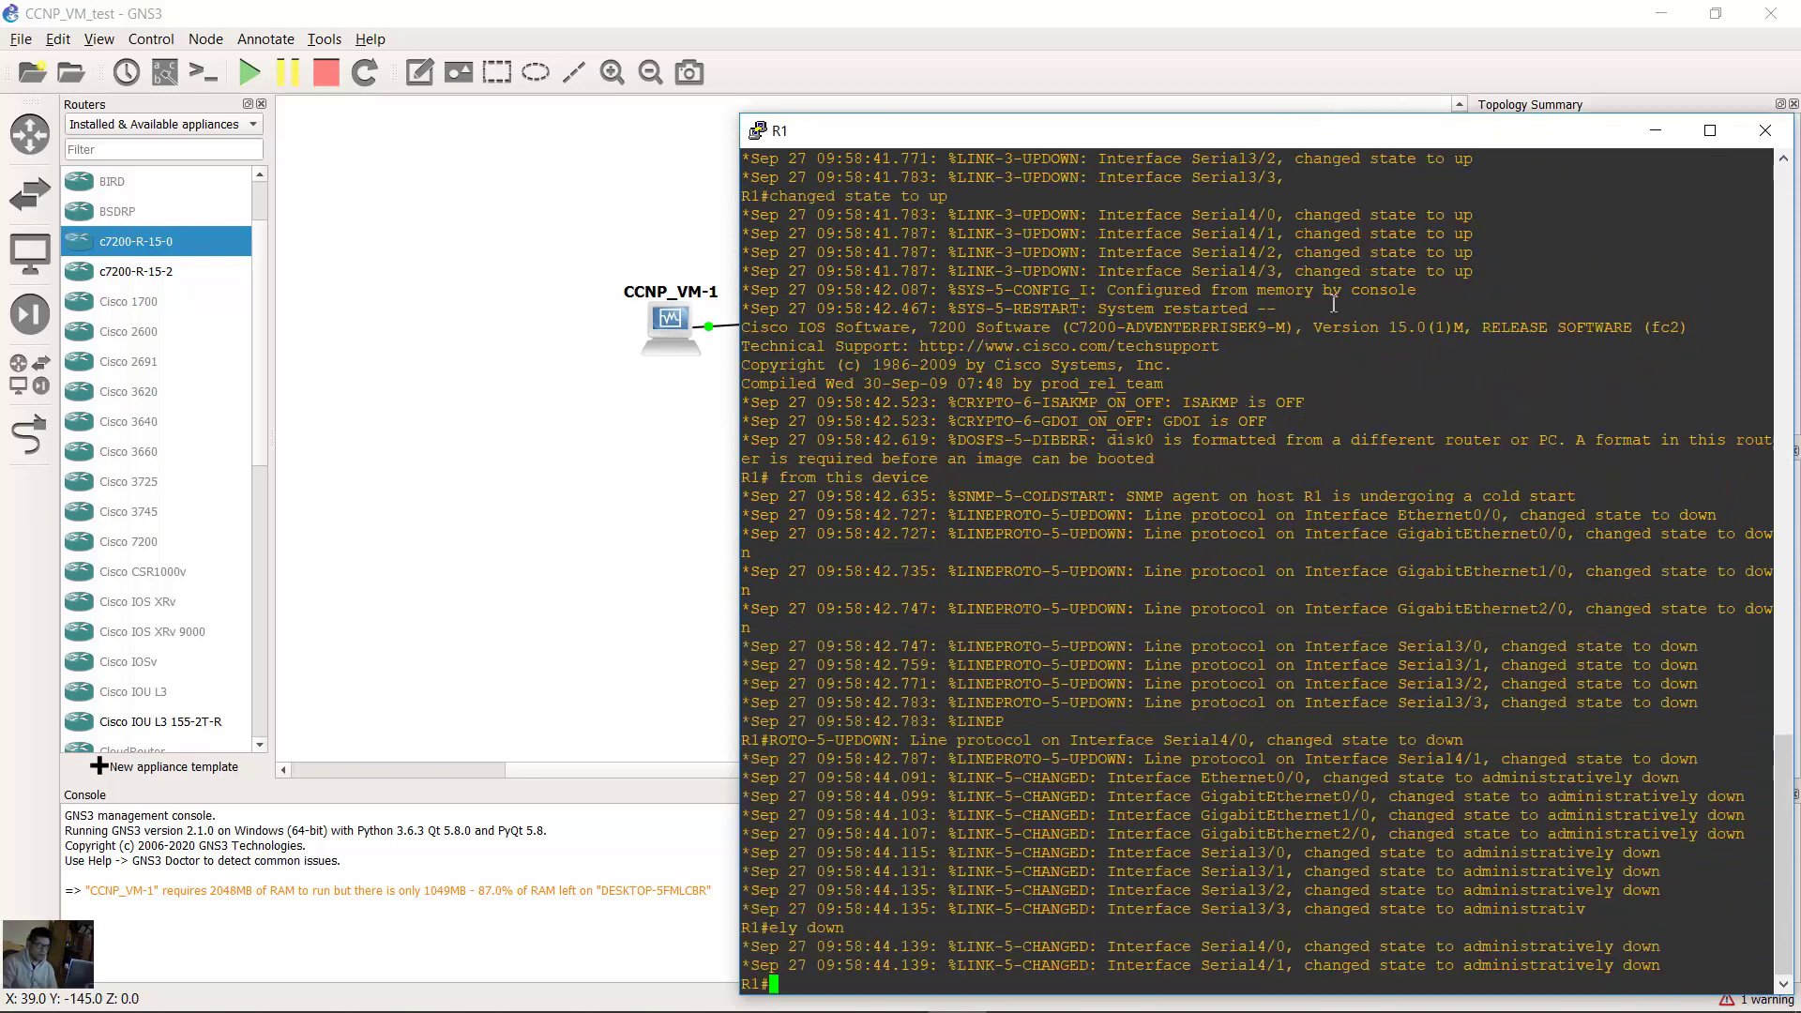
{"action": "left_click", "coordinate": [1764, 129]}
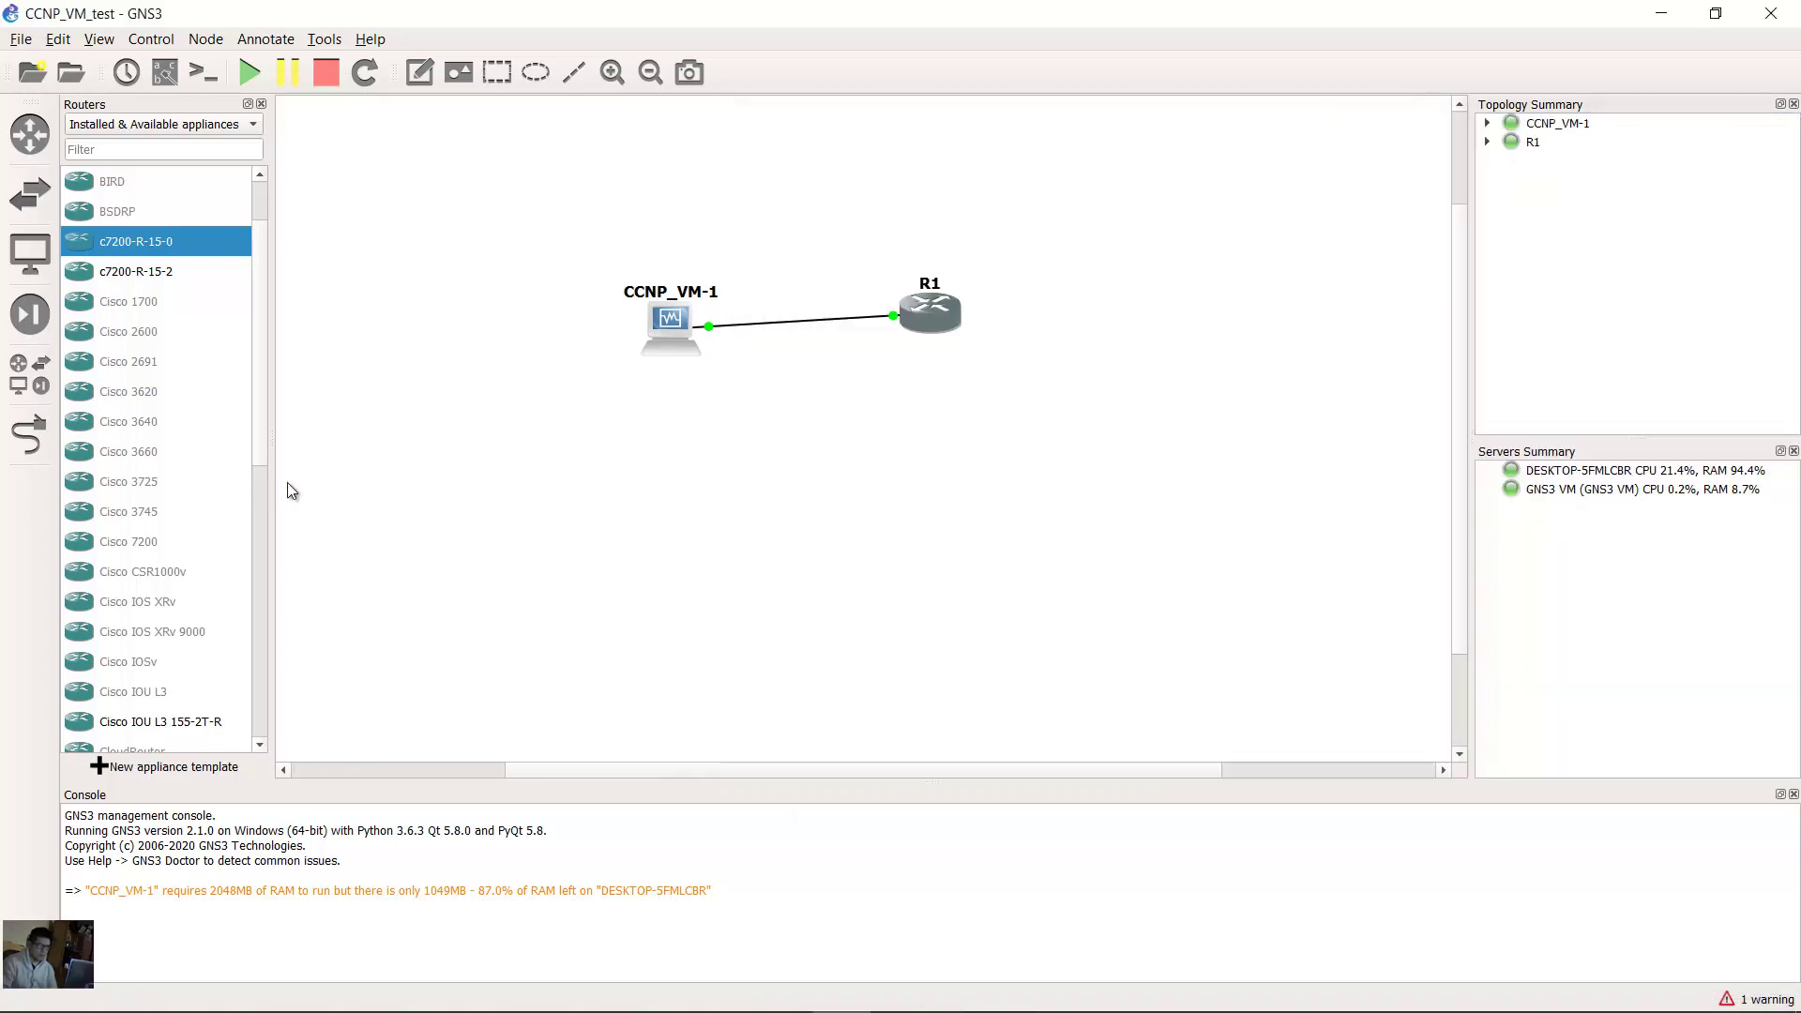
{"action": "scroll", "coordinate": [156, 465], "scroll_direction": "down", "scroll_amount": 10}
{"action": "mouse_move", "coordinate": [893, 320]}
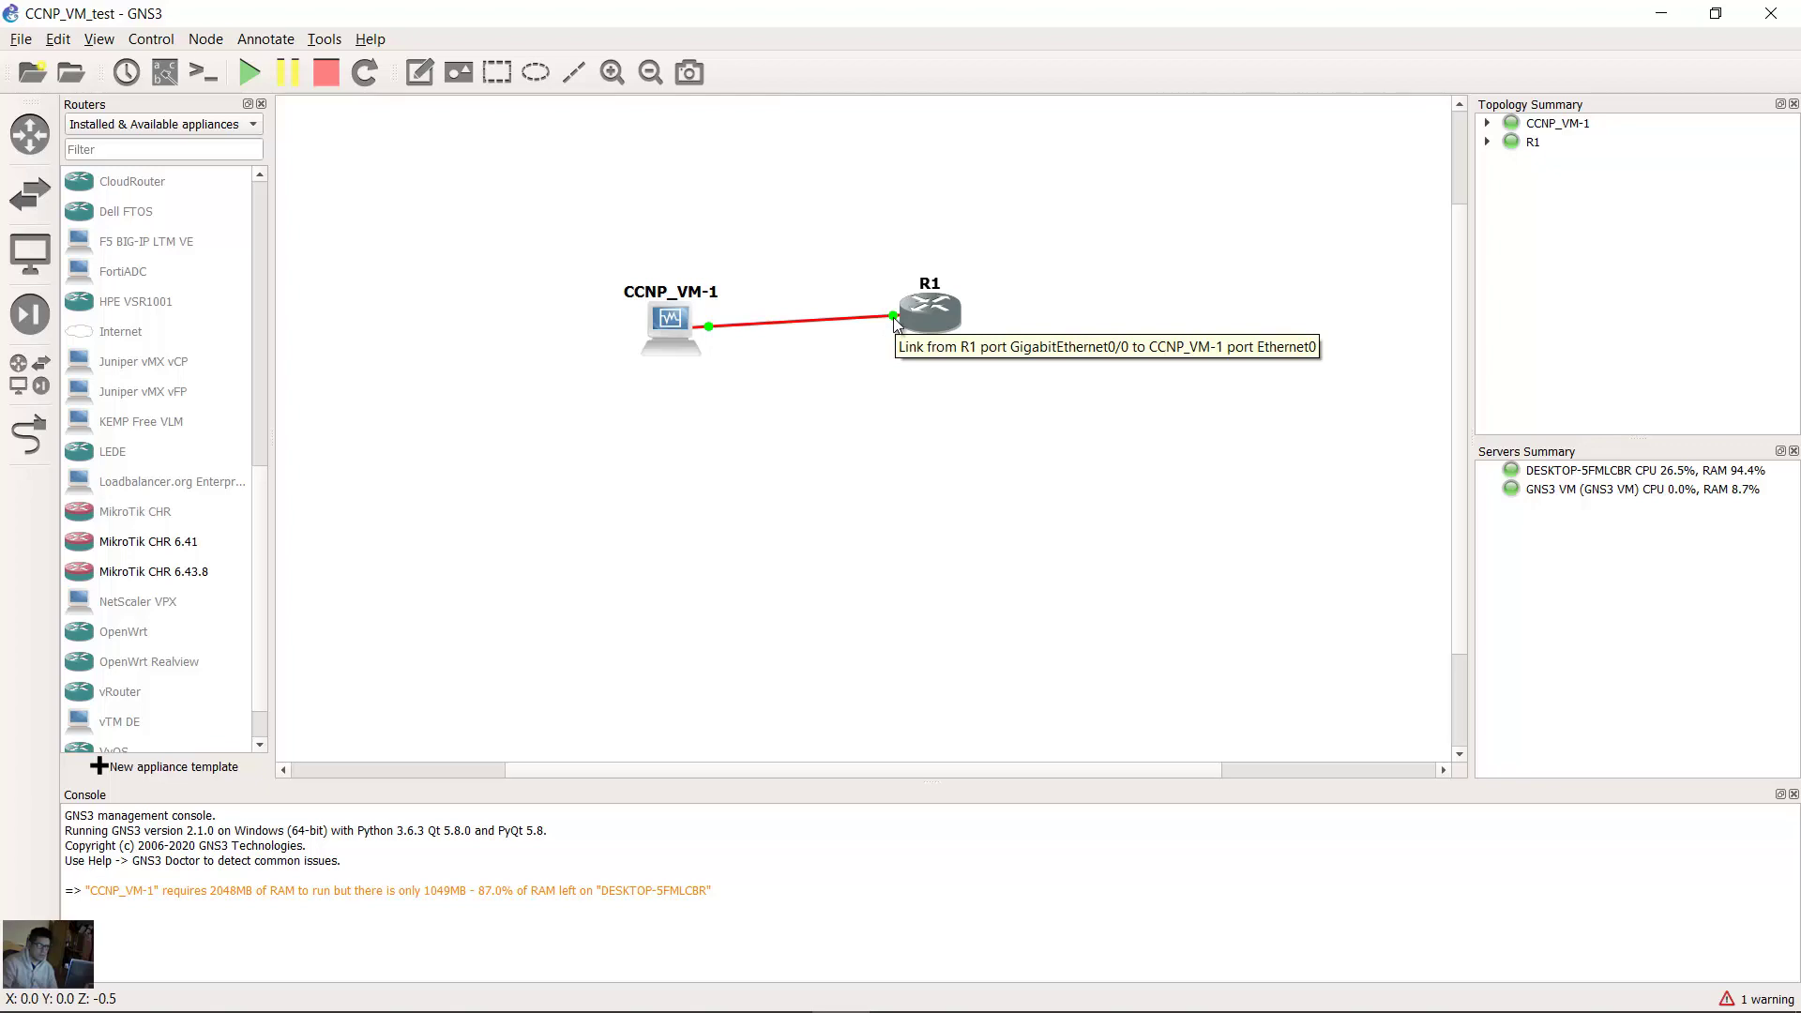
Reopen R1's console and set Gi0/0 to 192.168.1.1 255.255.255.0 with no shutdown
{"action": "double_click", "coordinate": [936, 317]}
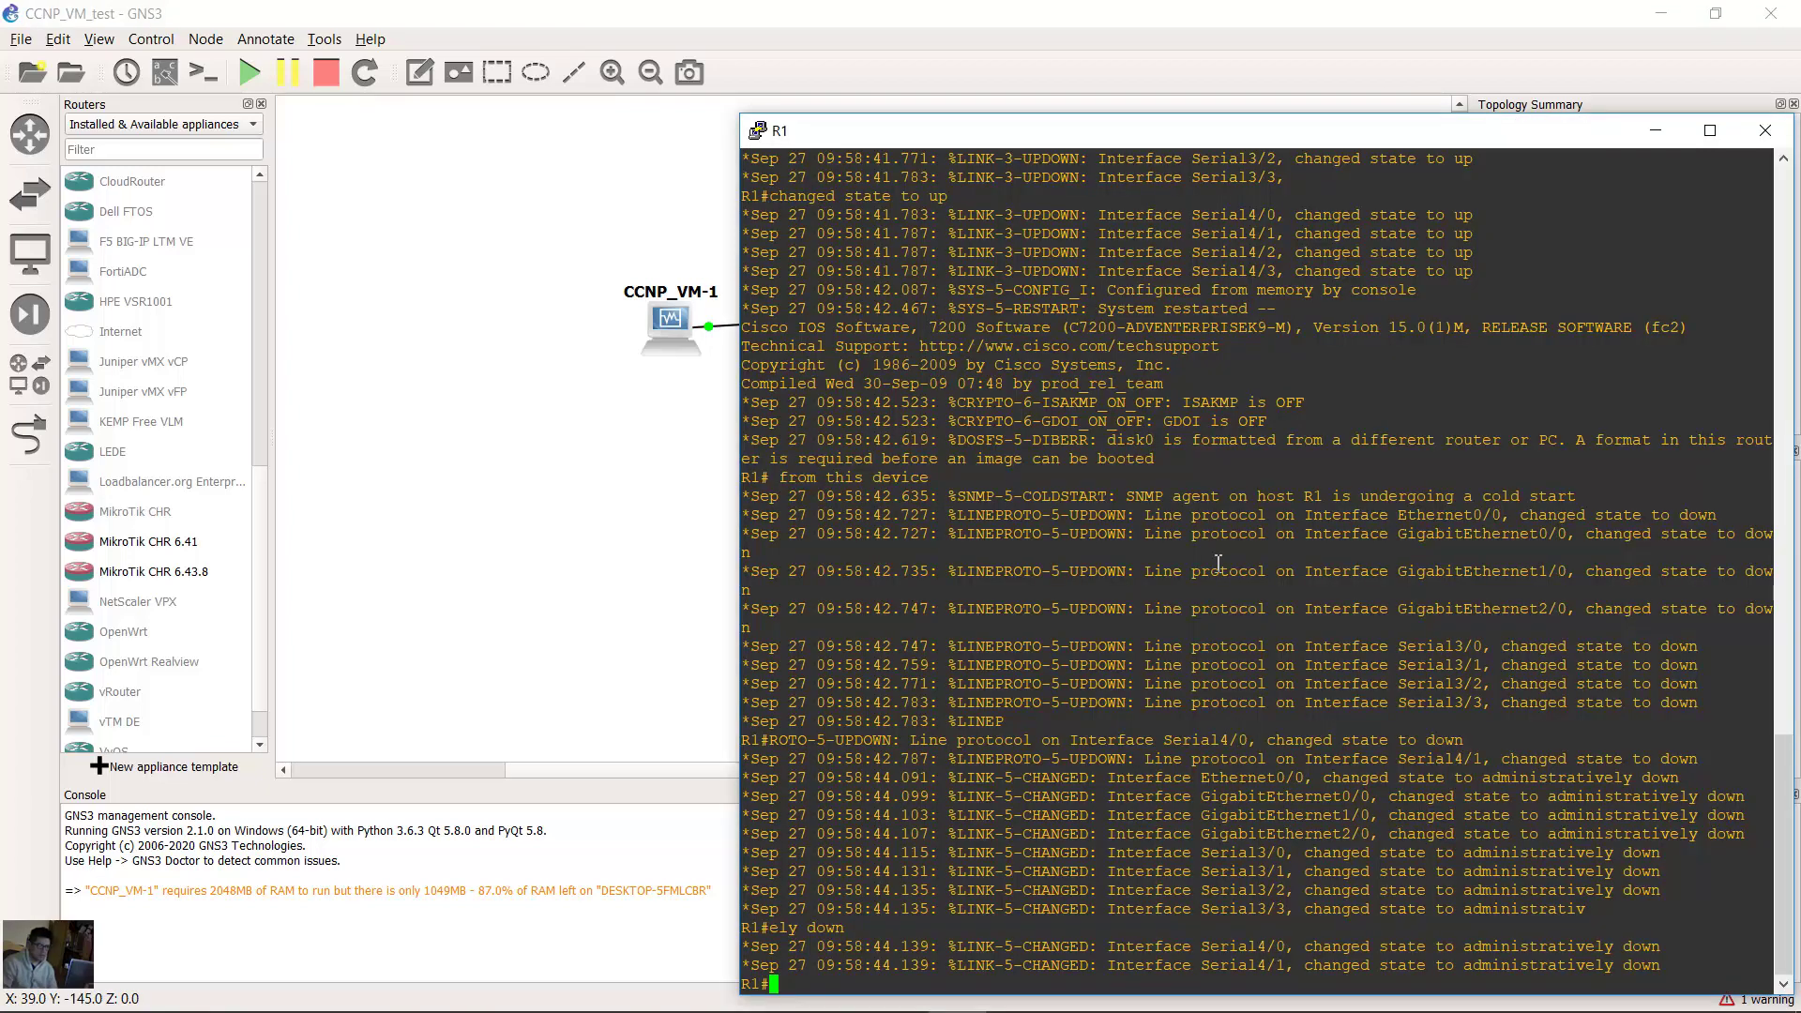
{"action": "key", "text": "Return"}
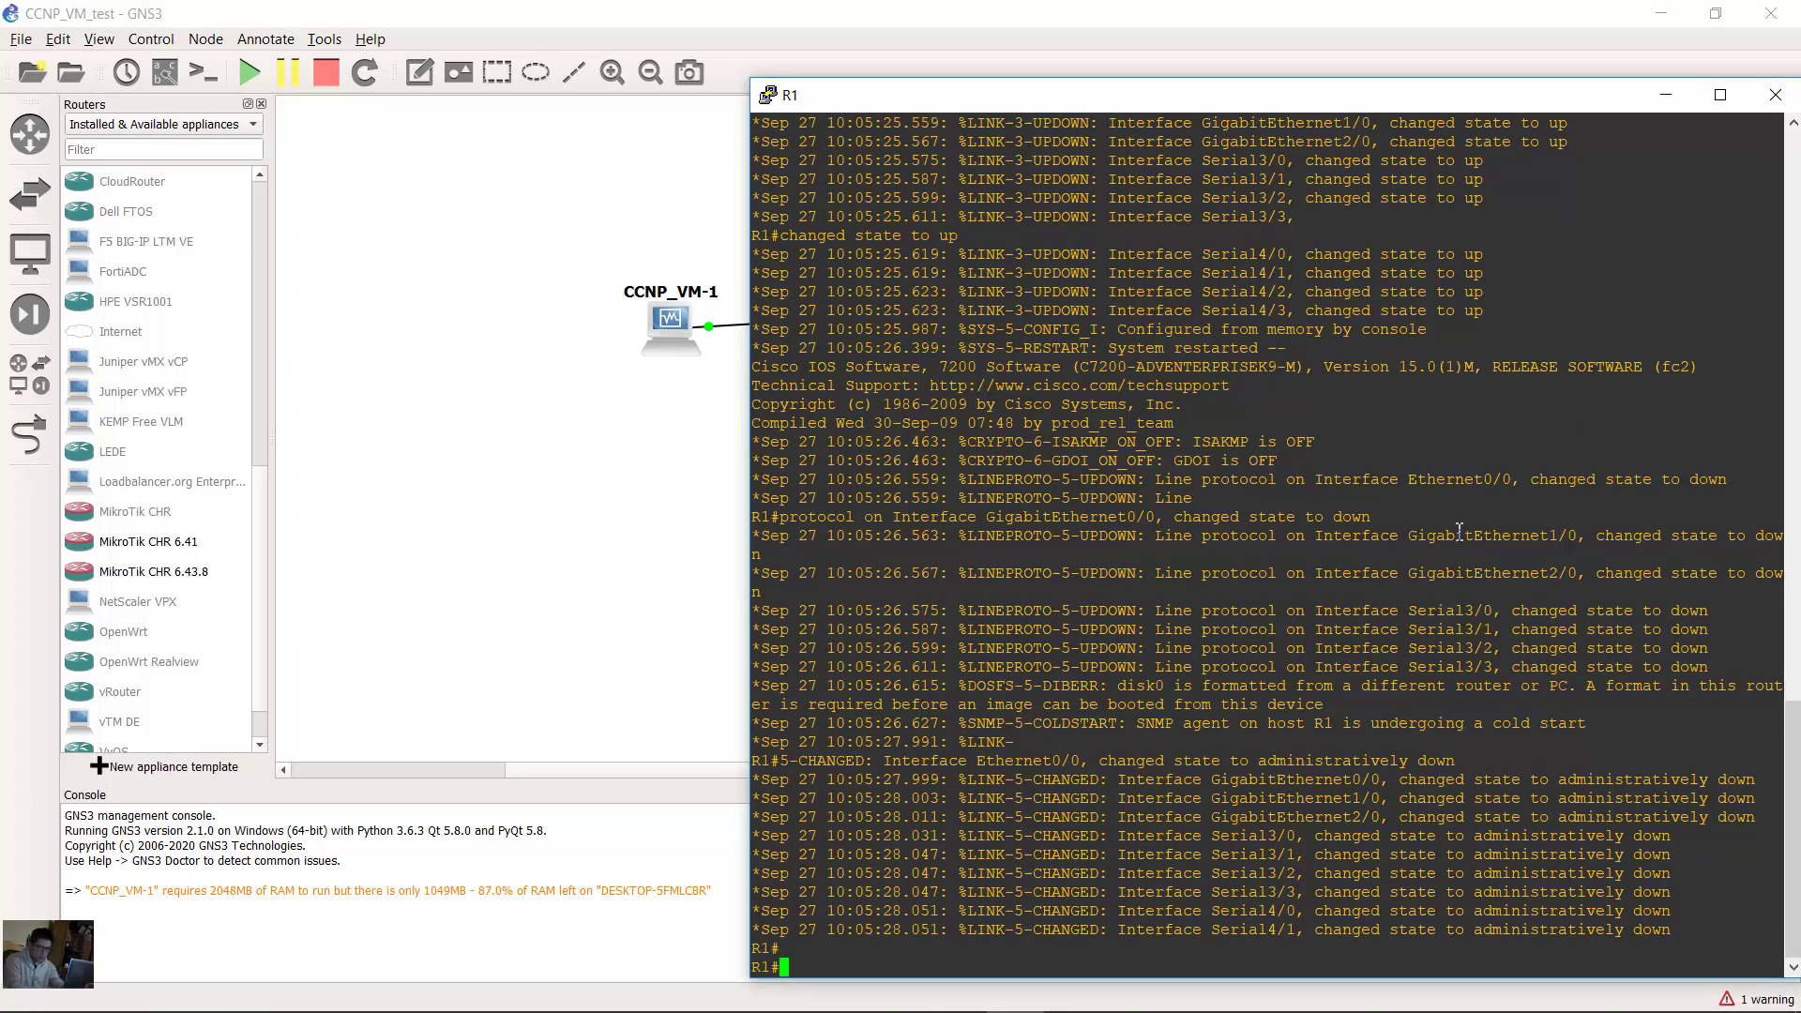
{"action": "type", "text": "conf term"}
{"action": "key", "text": "Return"}
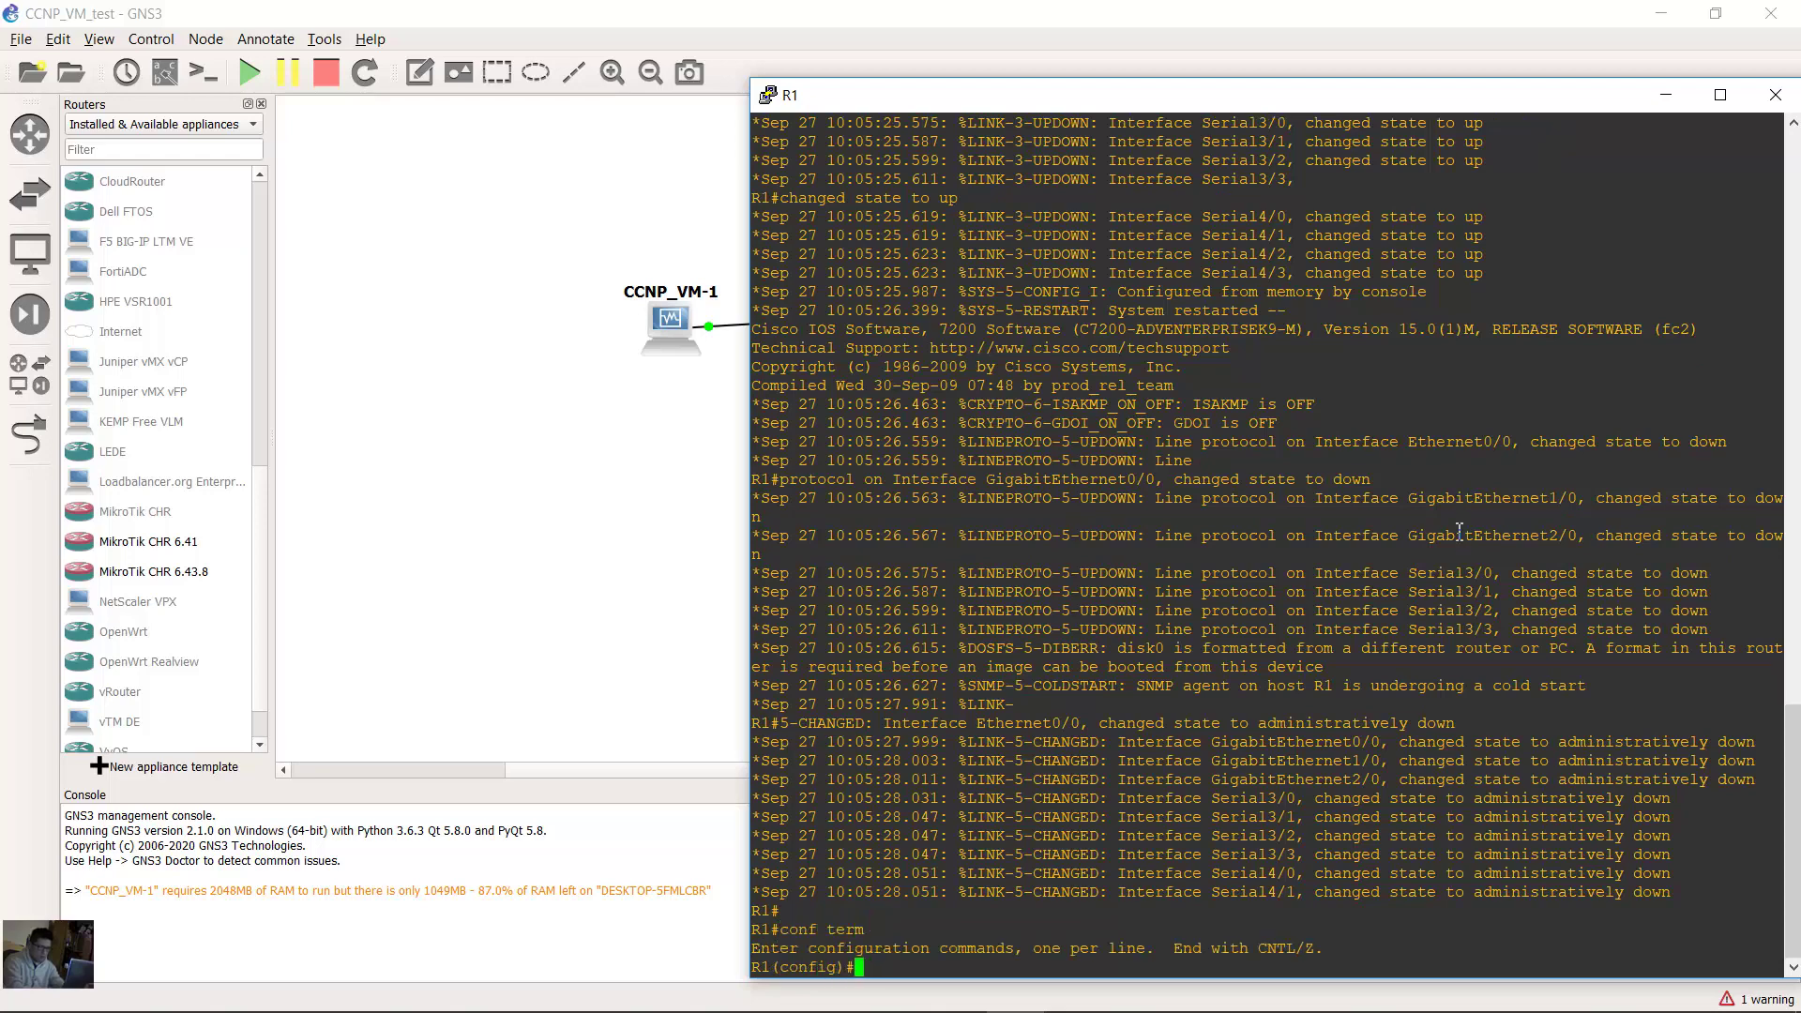
{"action": "type", "text": "int g0/0"}
{"action": "key", "text": "Return"}
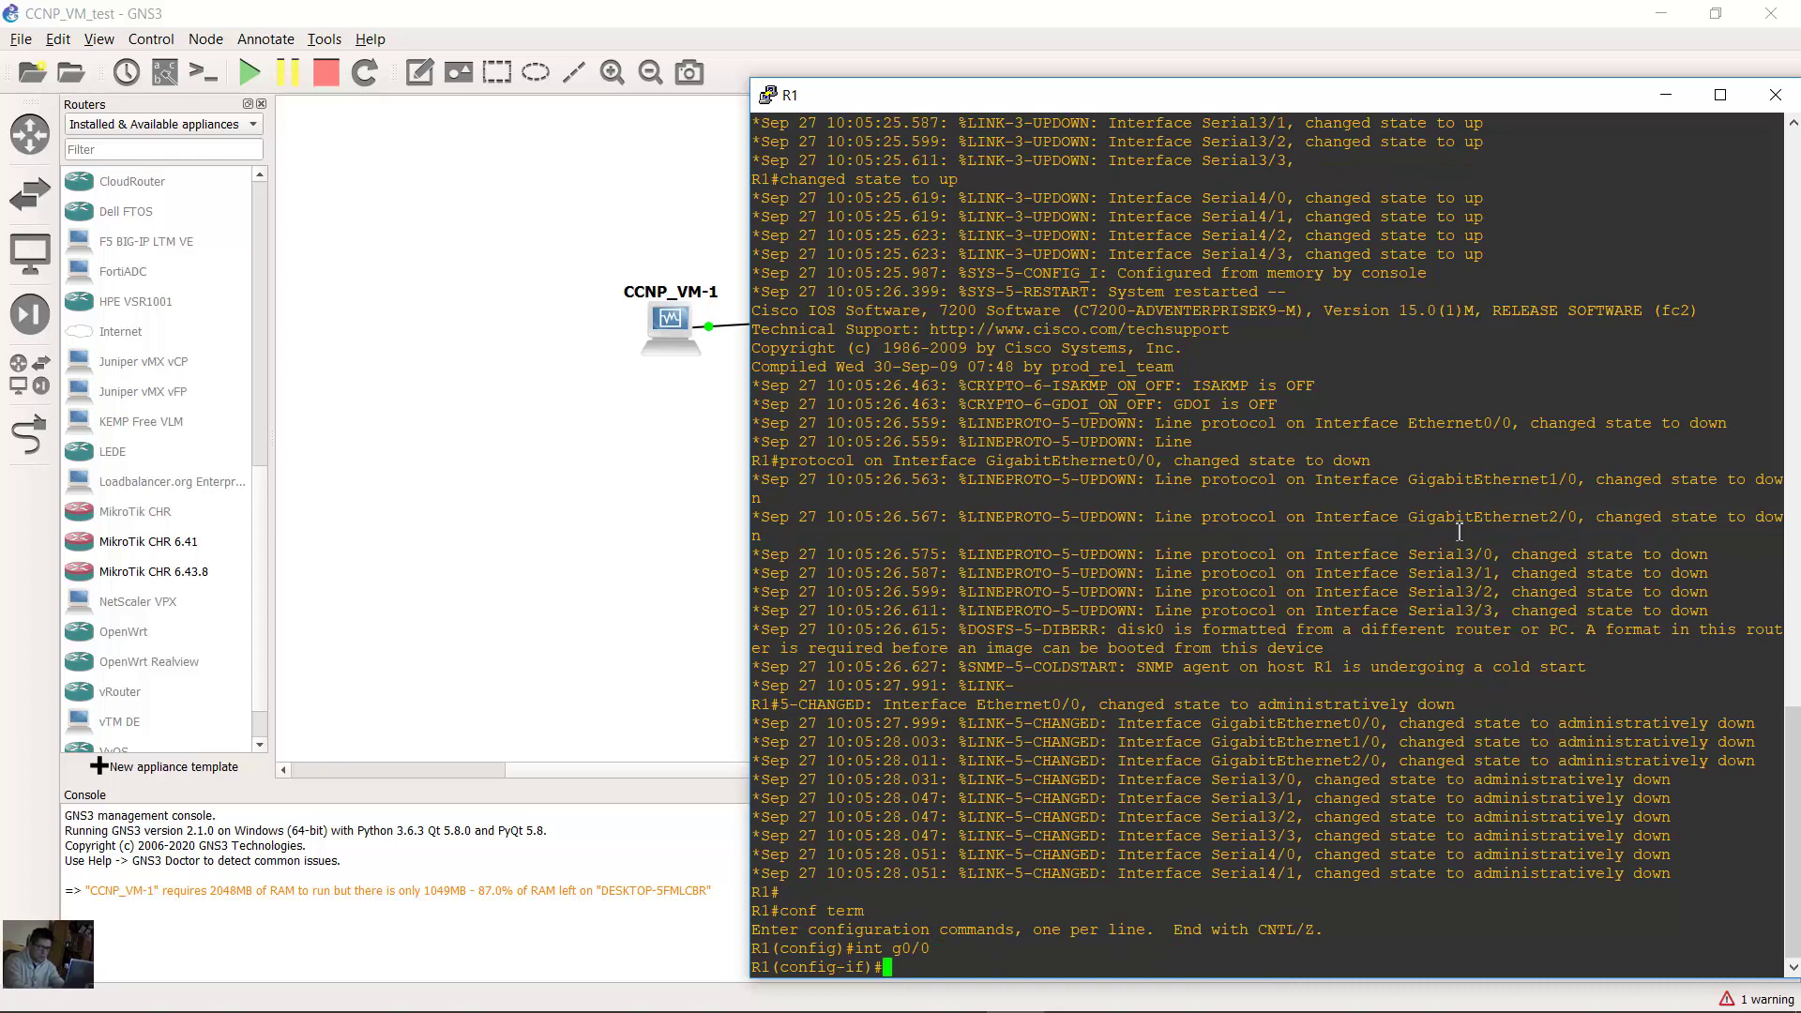
{"action": "type", "text": "ip address "}
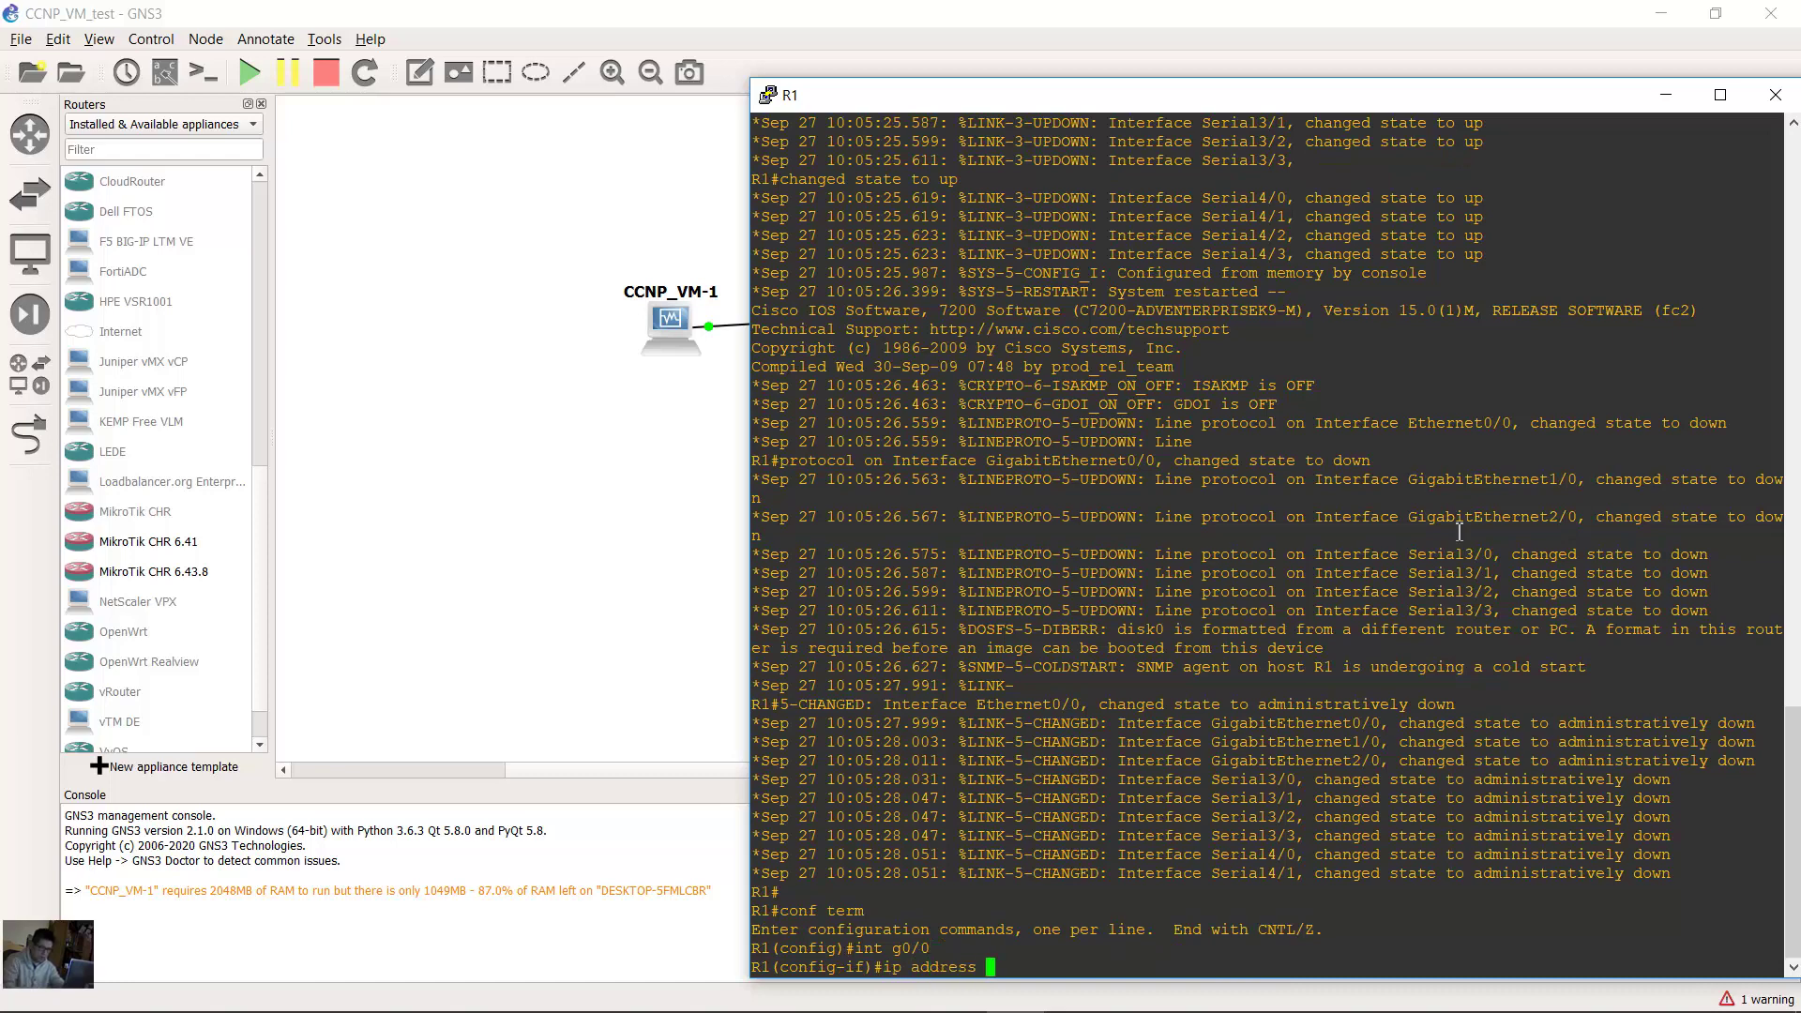
{"action": "type", "text": "192.168.1.1 255.255"}
{"action": "type", "text": ".255.0"}
{"action": "key", "text": "Return"}
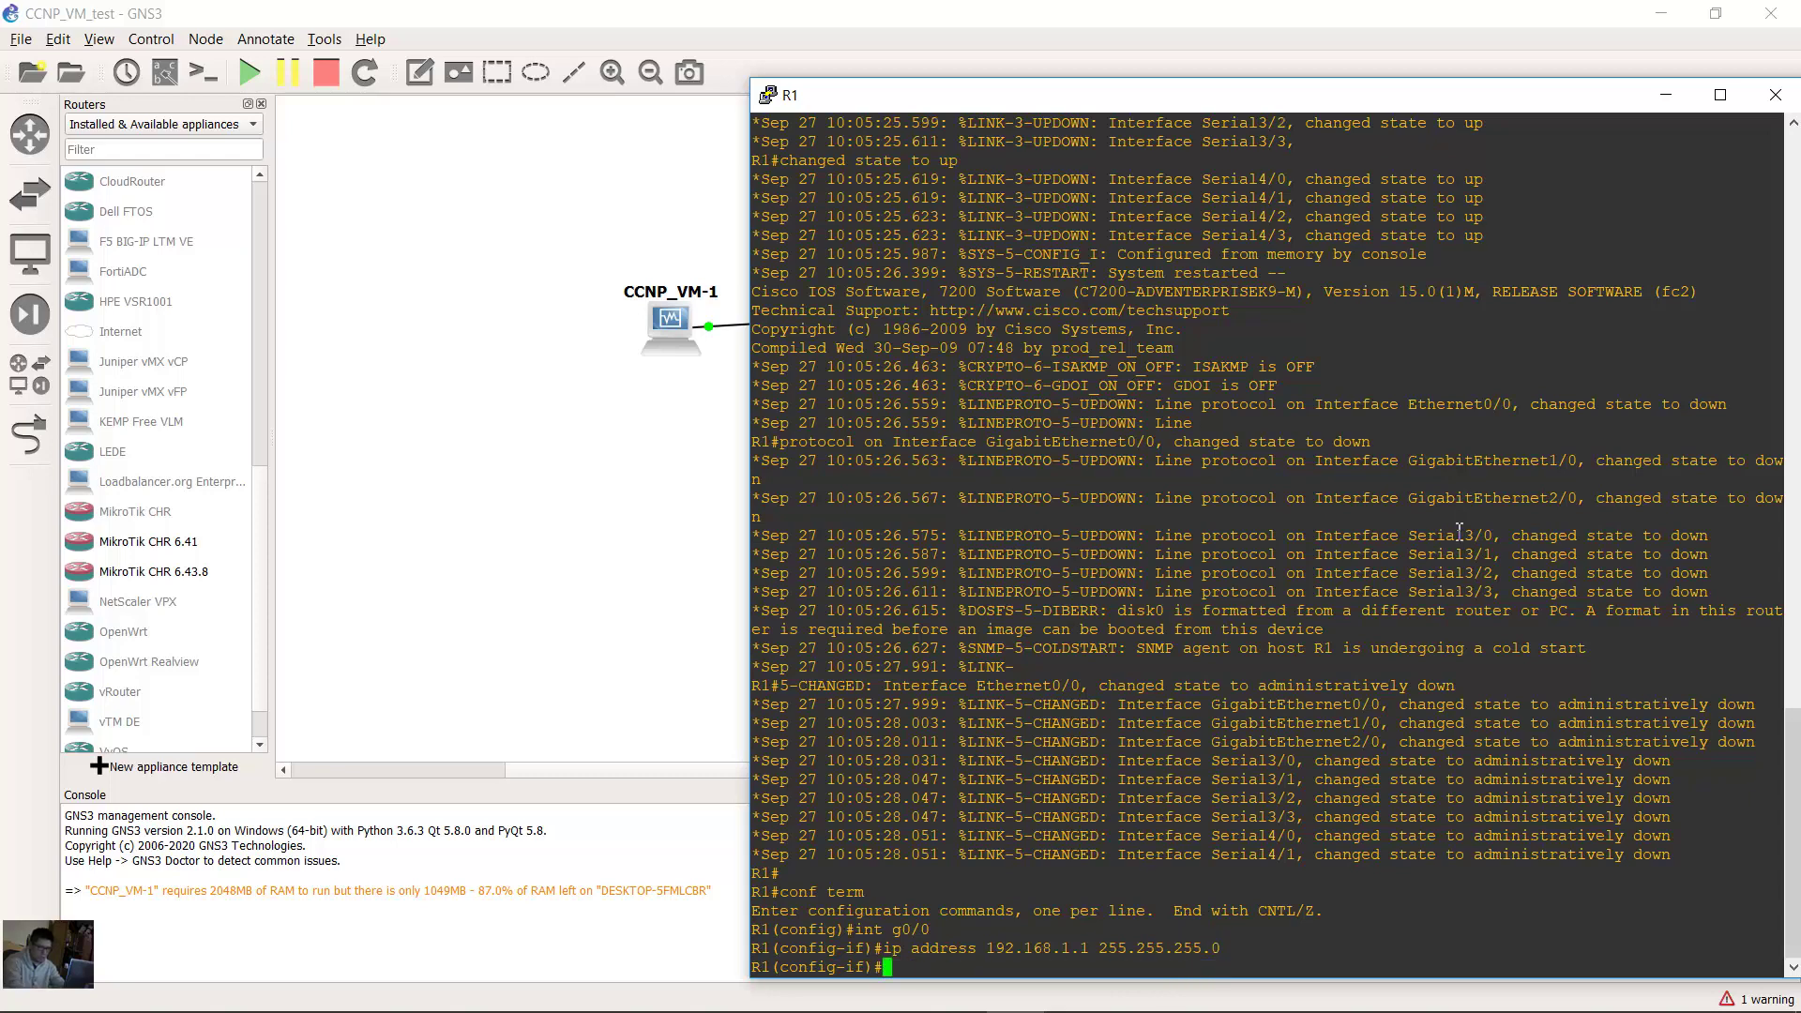
{"action": "type", "text": "no shutdown"}
{"action": "key", "text": "Return"}
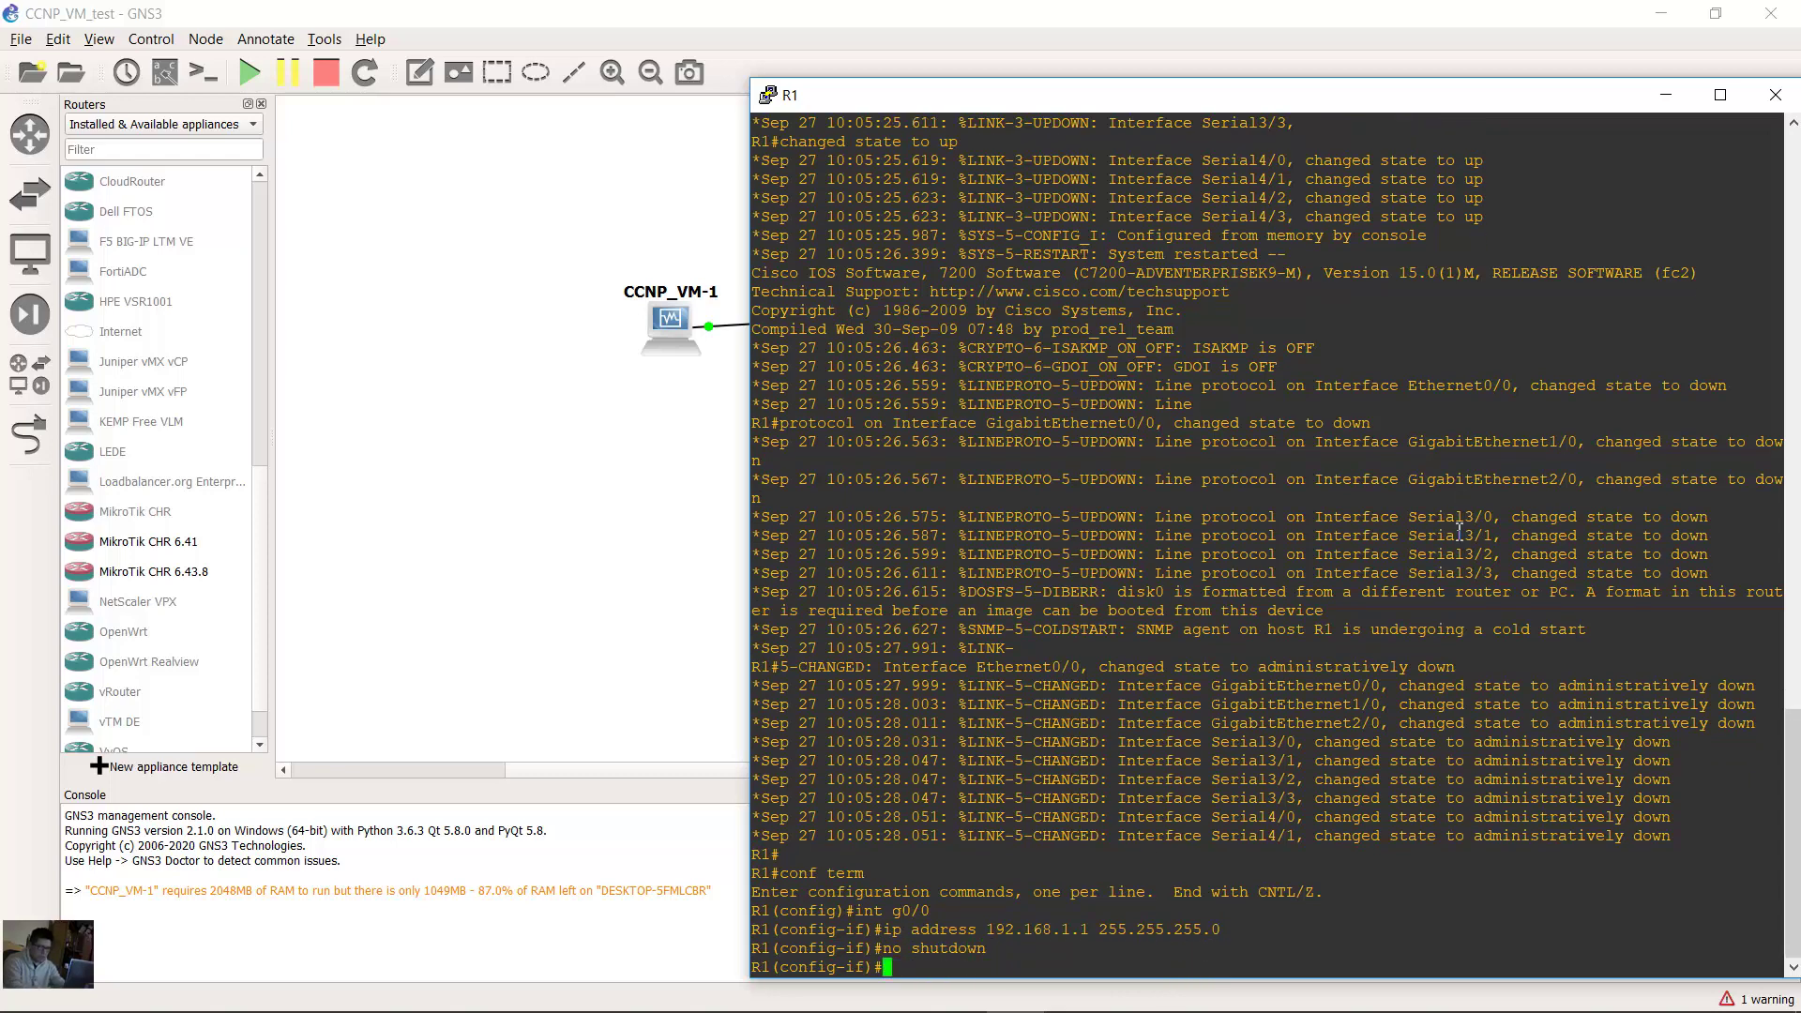
{"action": "type", "text": "exit"}
{"action": "key", "text": "Return"}
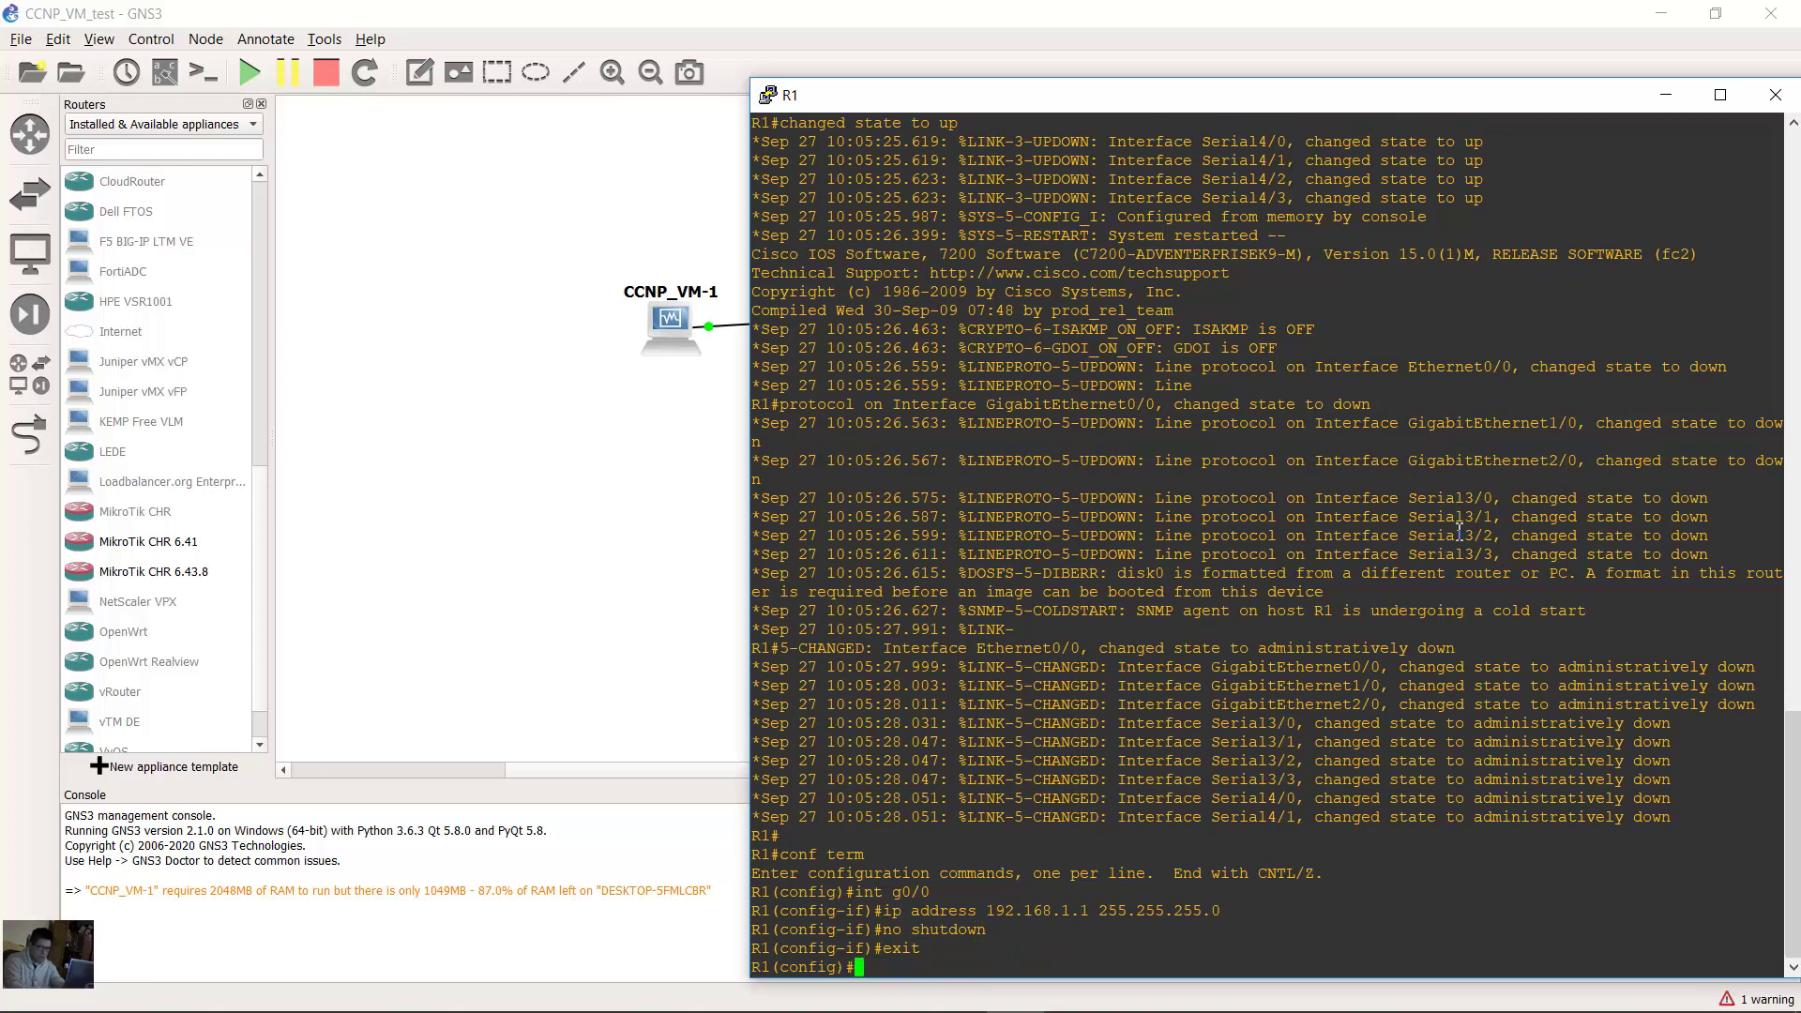
{"action": "type", "text": "ip dh"}
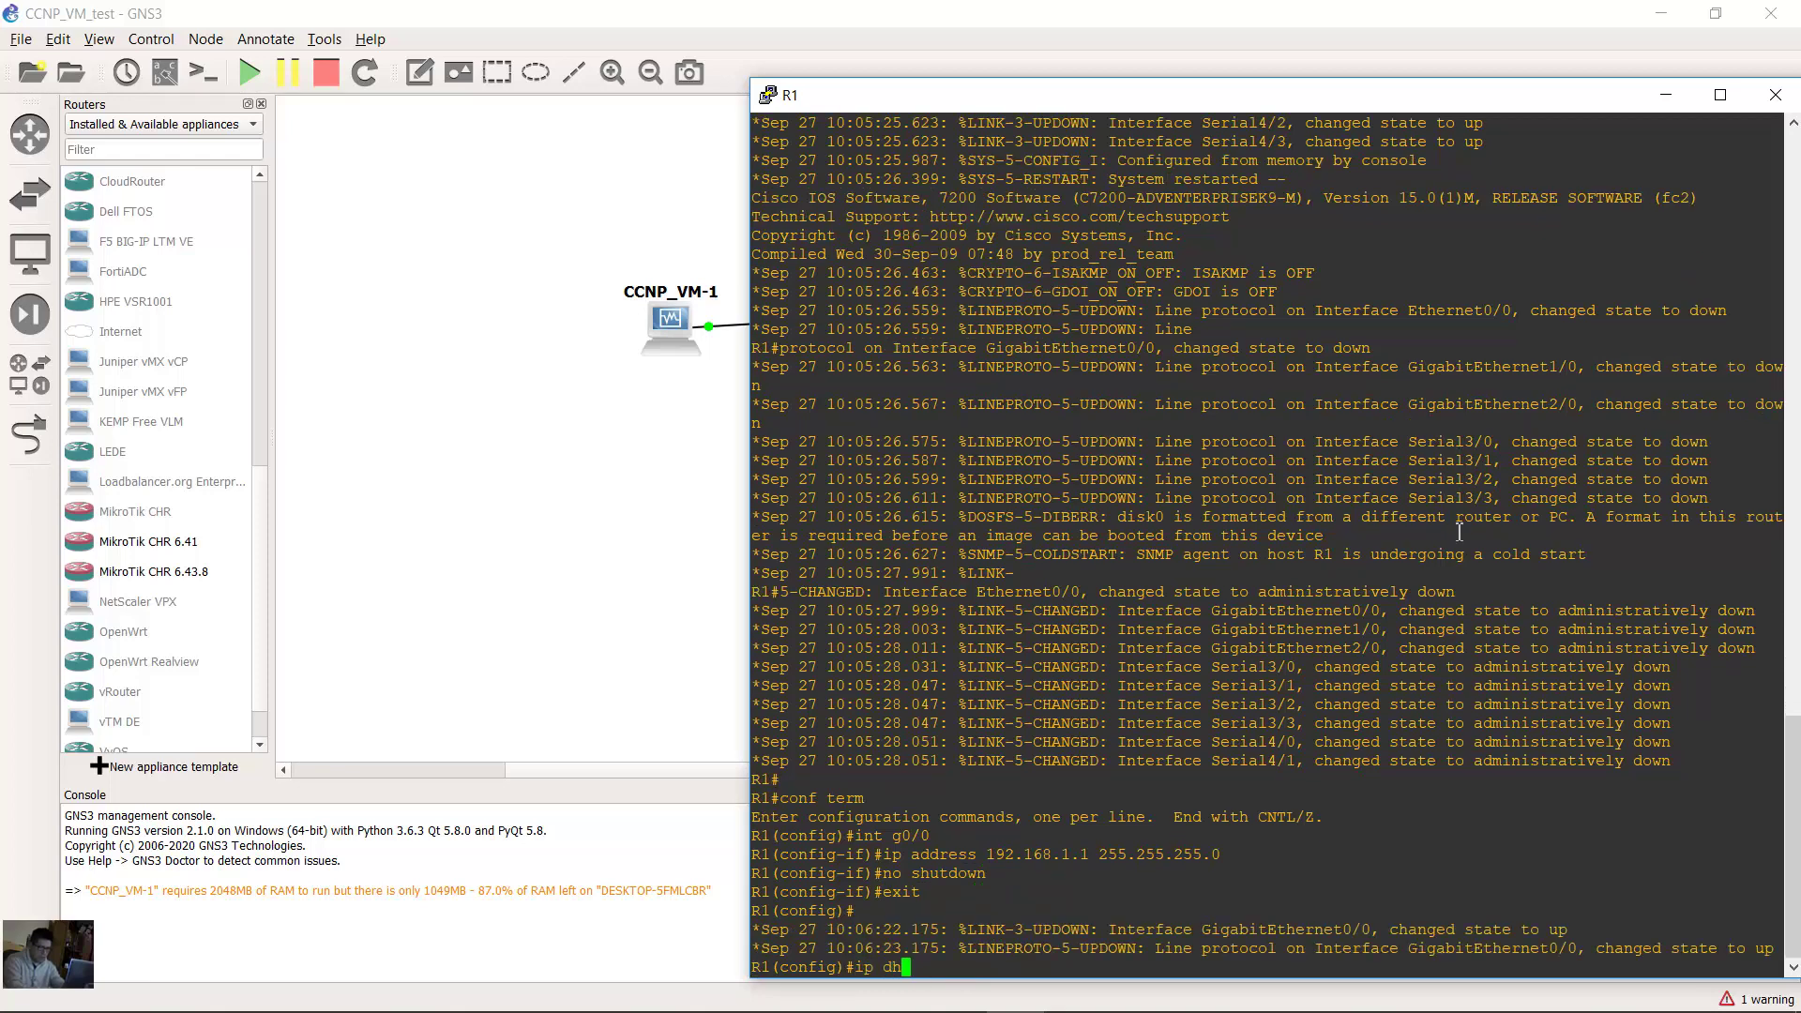
{"action": "type", "text": "cp excluded-addres"}
{"action": "type", "text": "s 19"}
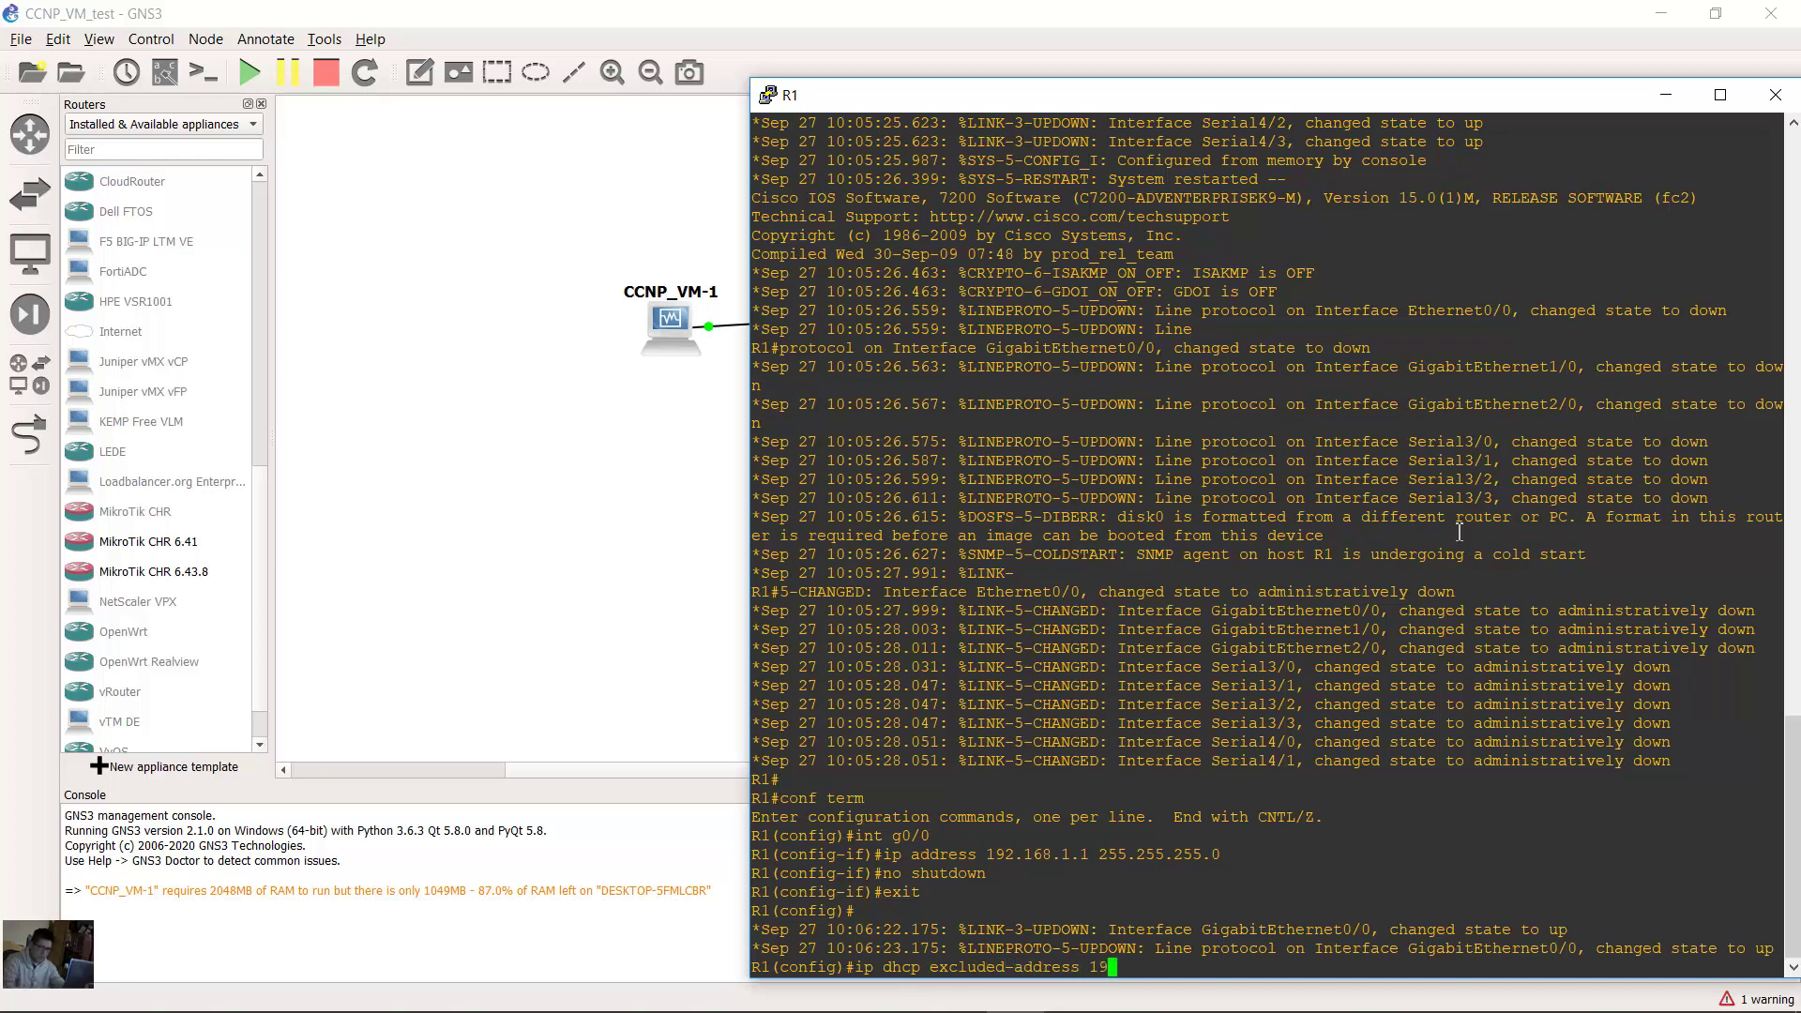
{"action": "type", "text": "2.168.1.1"}
Exclude 192.168.1.1 and create POOL-1 for 192.168.1.0/24 with default router 192.168.1.1
{"action": "key", "text": "Return"}
{"action": "type", "text": "i"}
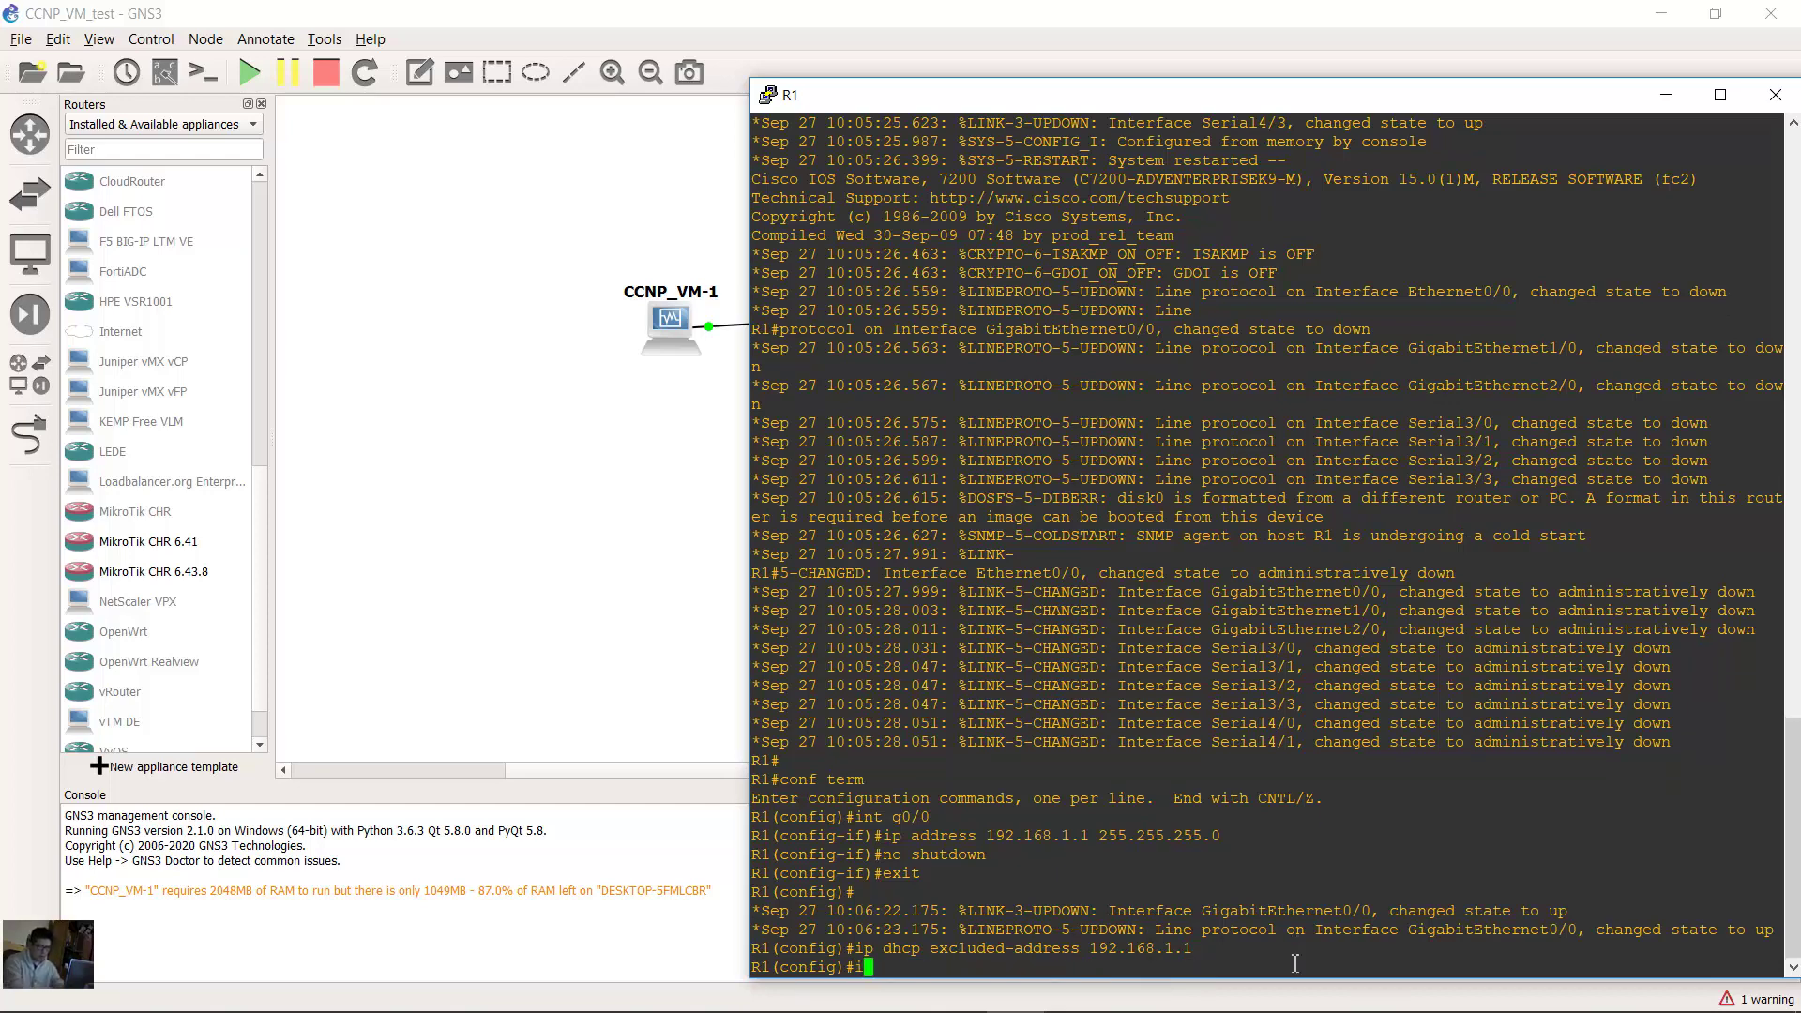
{"action": "type", "text": "p dhcp pool P"}
{"action": "type", "text": "OOL-1"}
{"action": "key", "text": "Return"}
{"action": "type", "text": "etwork "}
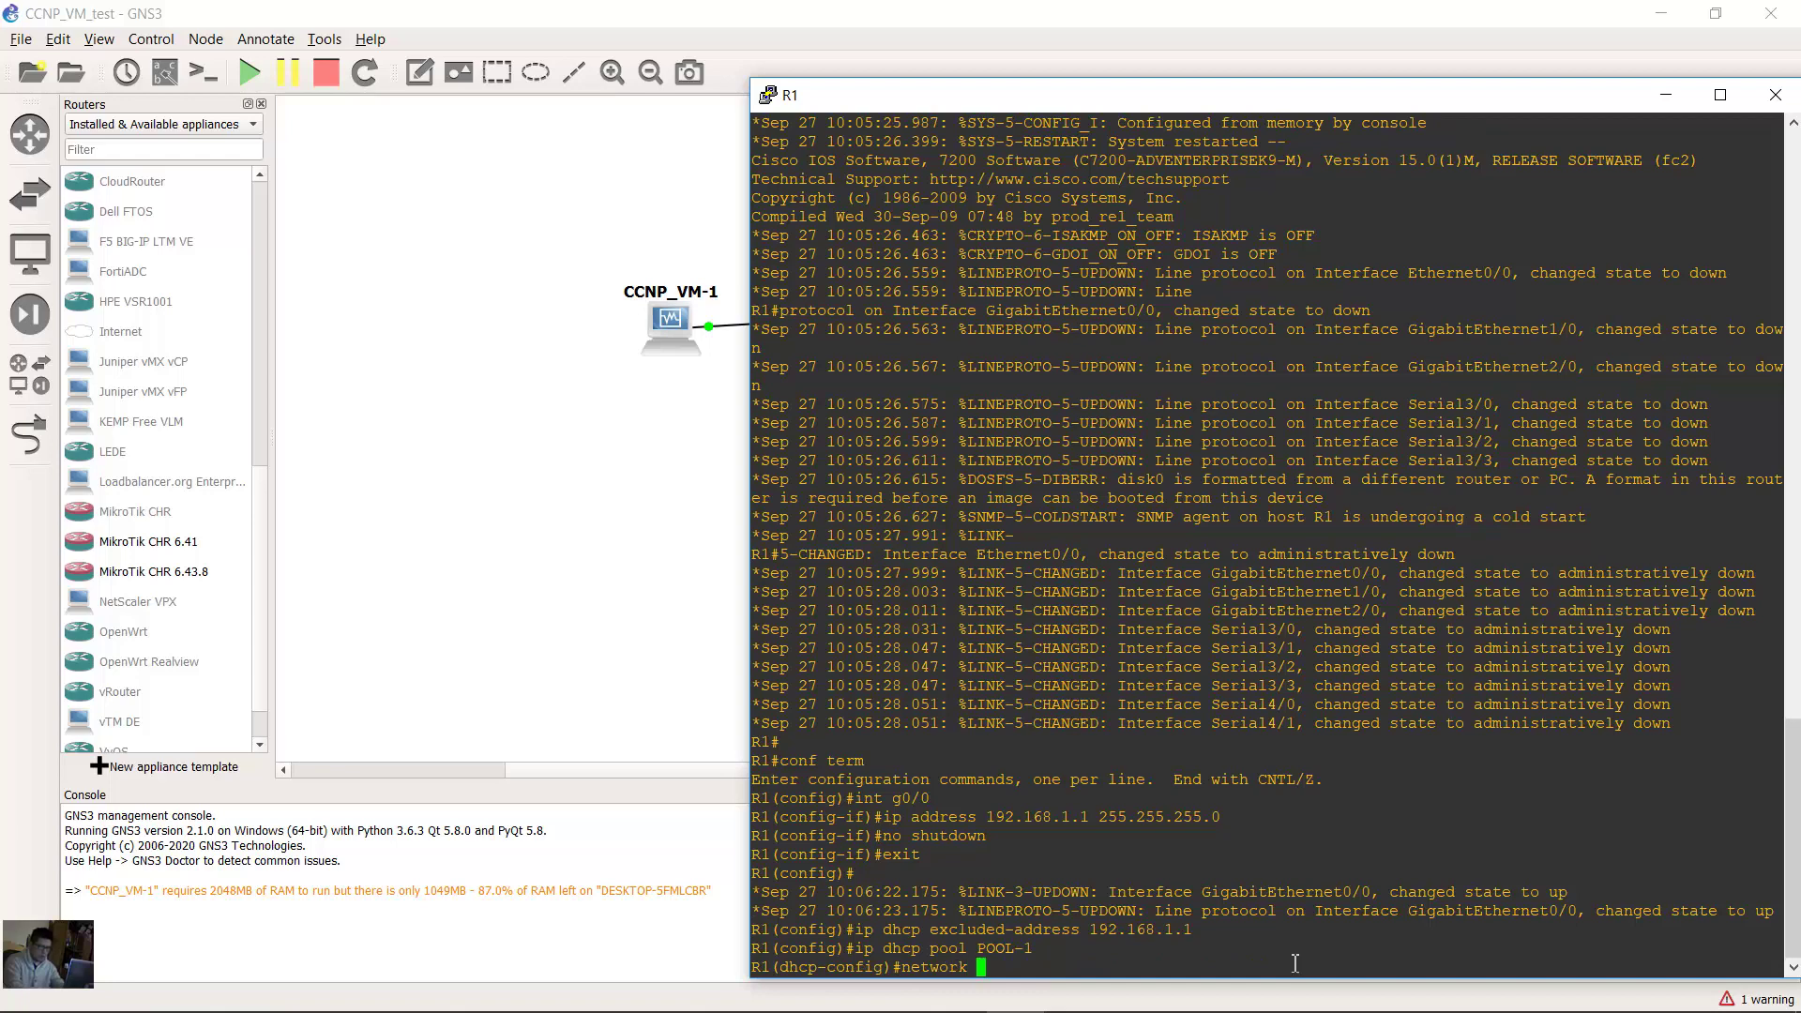
{"action": "type", "text": "192.168.1.0 255"}
{"action": "type", "text": ".255.2"}
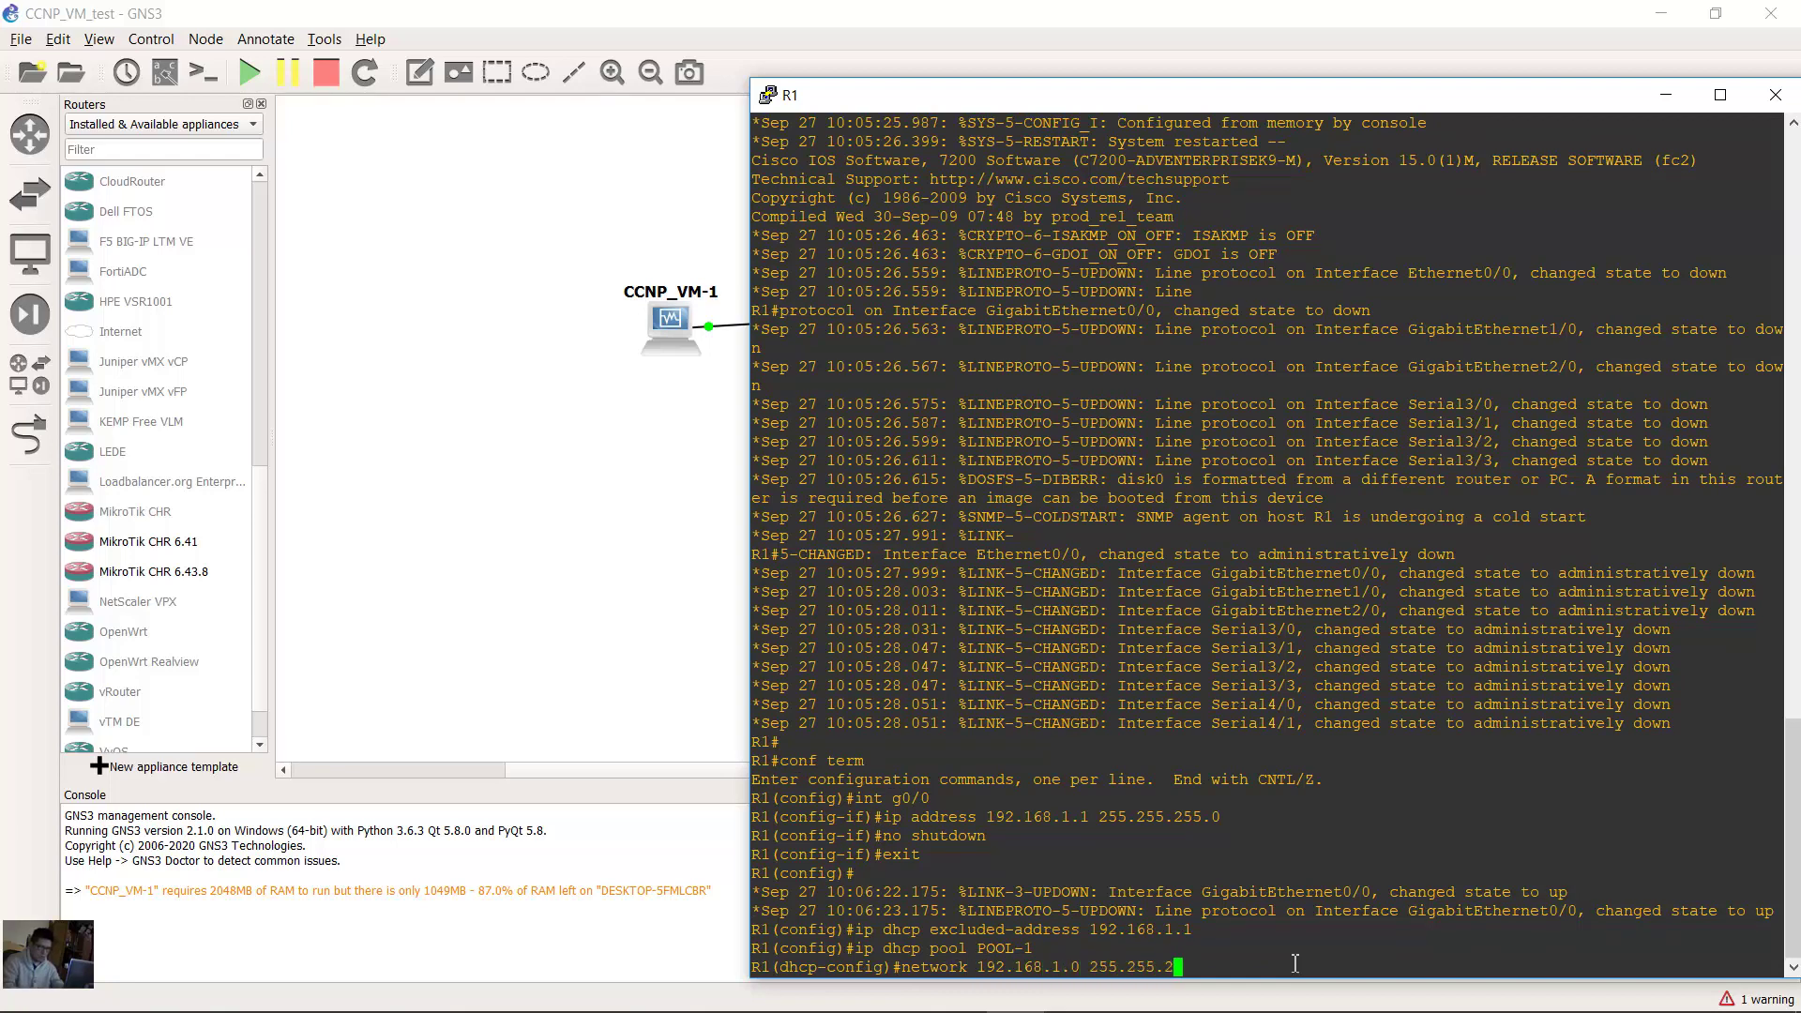
{"action": "type", "text": "55.0"}
{"action": "key", "text": "Return"}
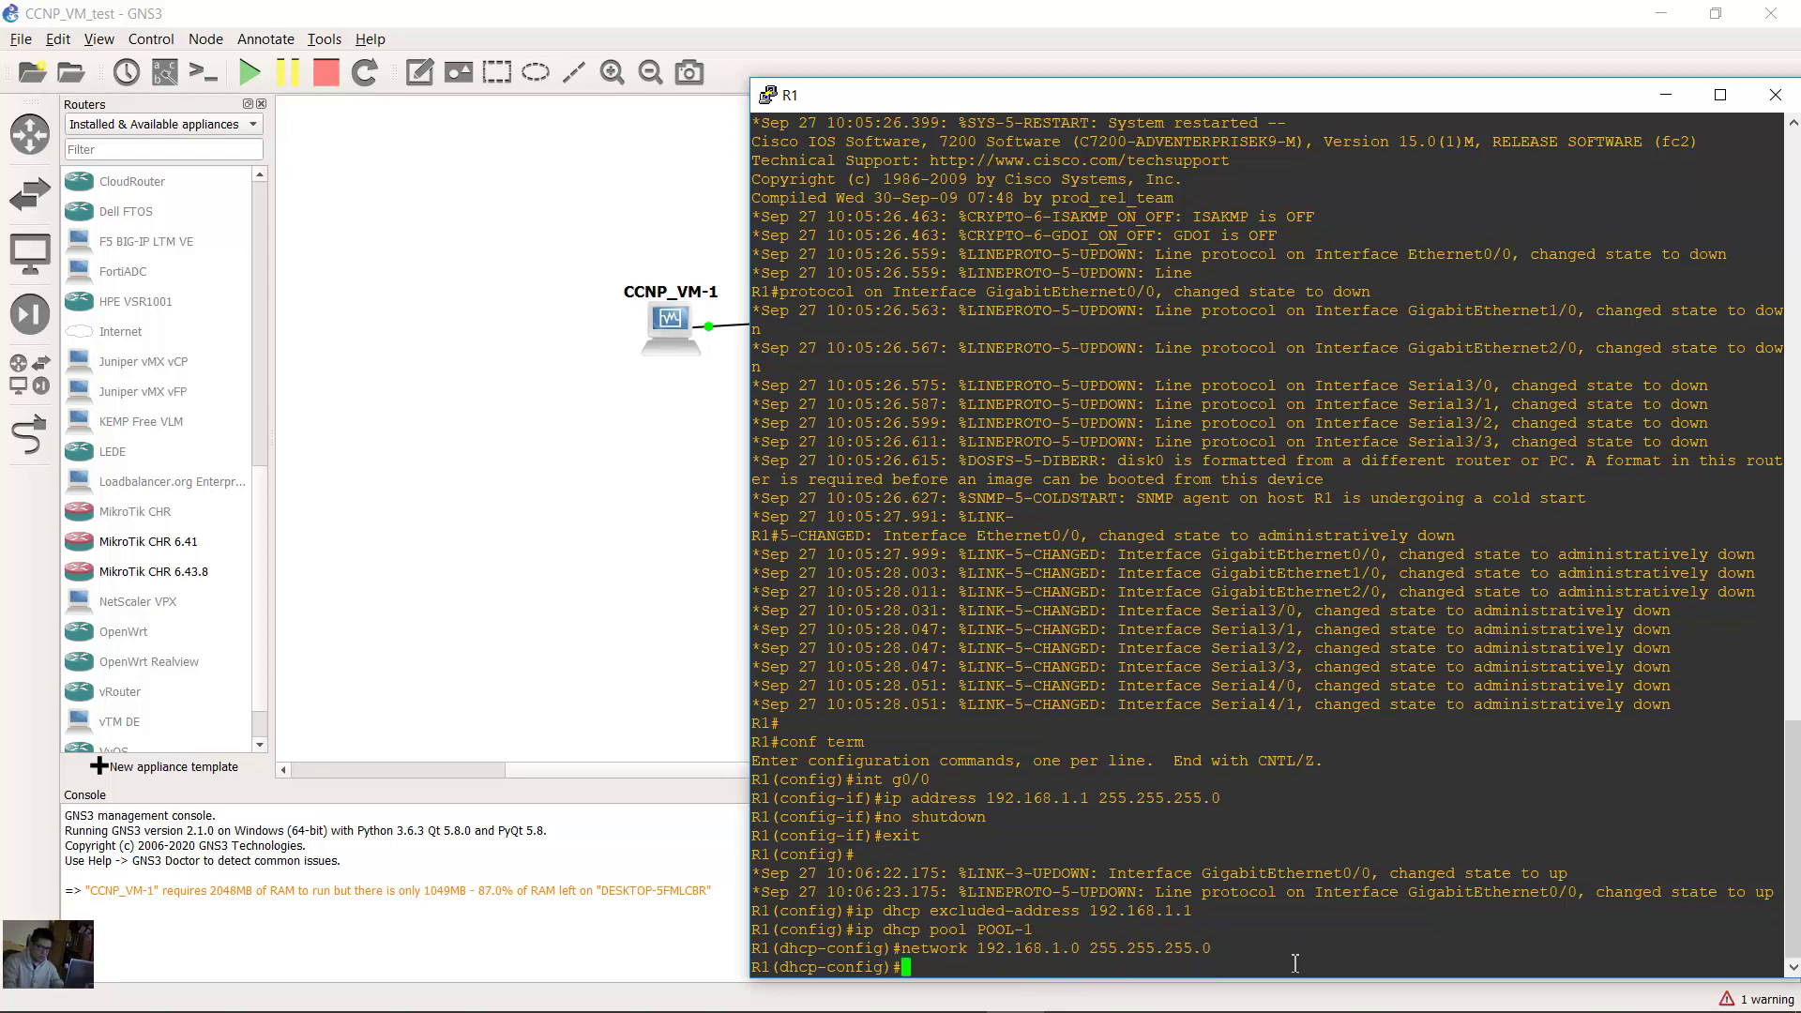
{"action": "type", "text": "default-r"}
{"action": "type", "text": "outer 192.168.1.1"}
{"action": "key", "text": "Return"}
{"action": "type", "text": "end"}
{"action": "key", "text": "Return"}
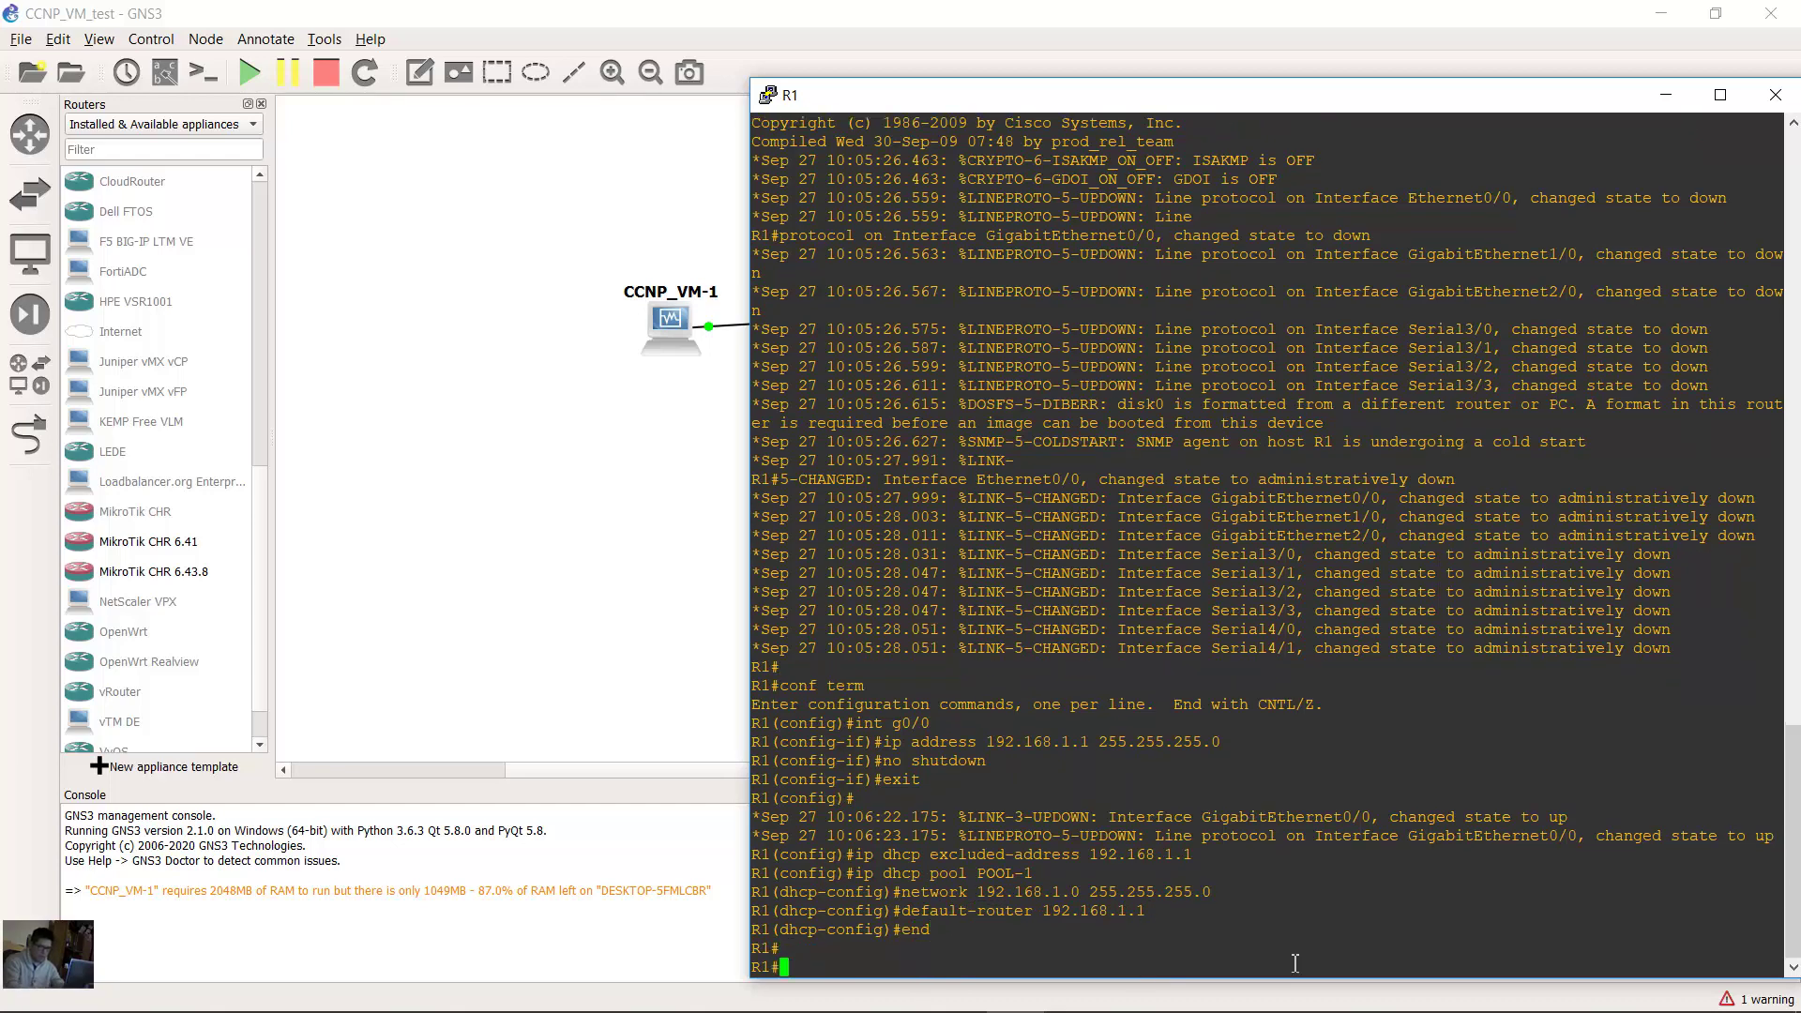
{"action": "key", "text": "Return"}
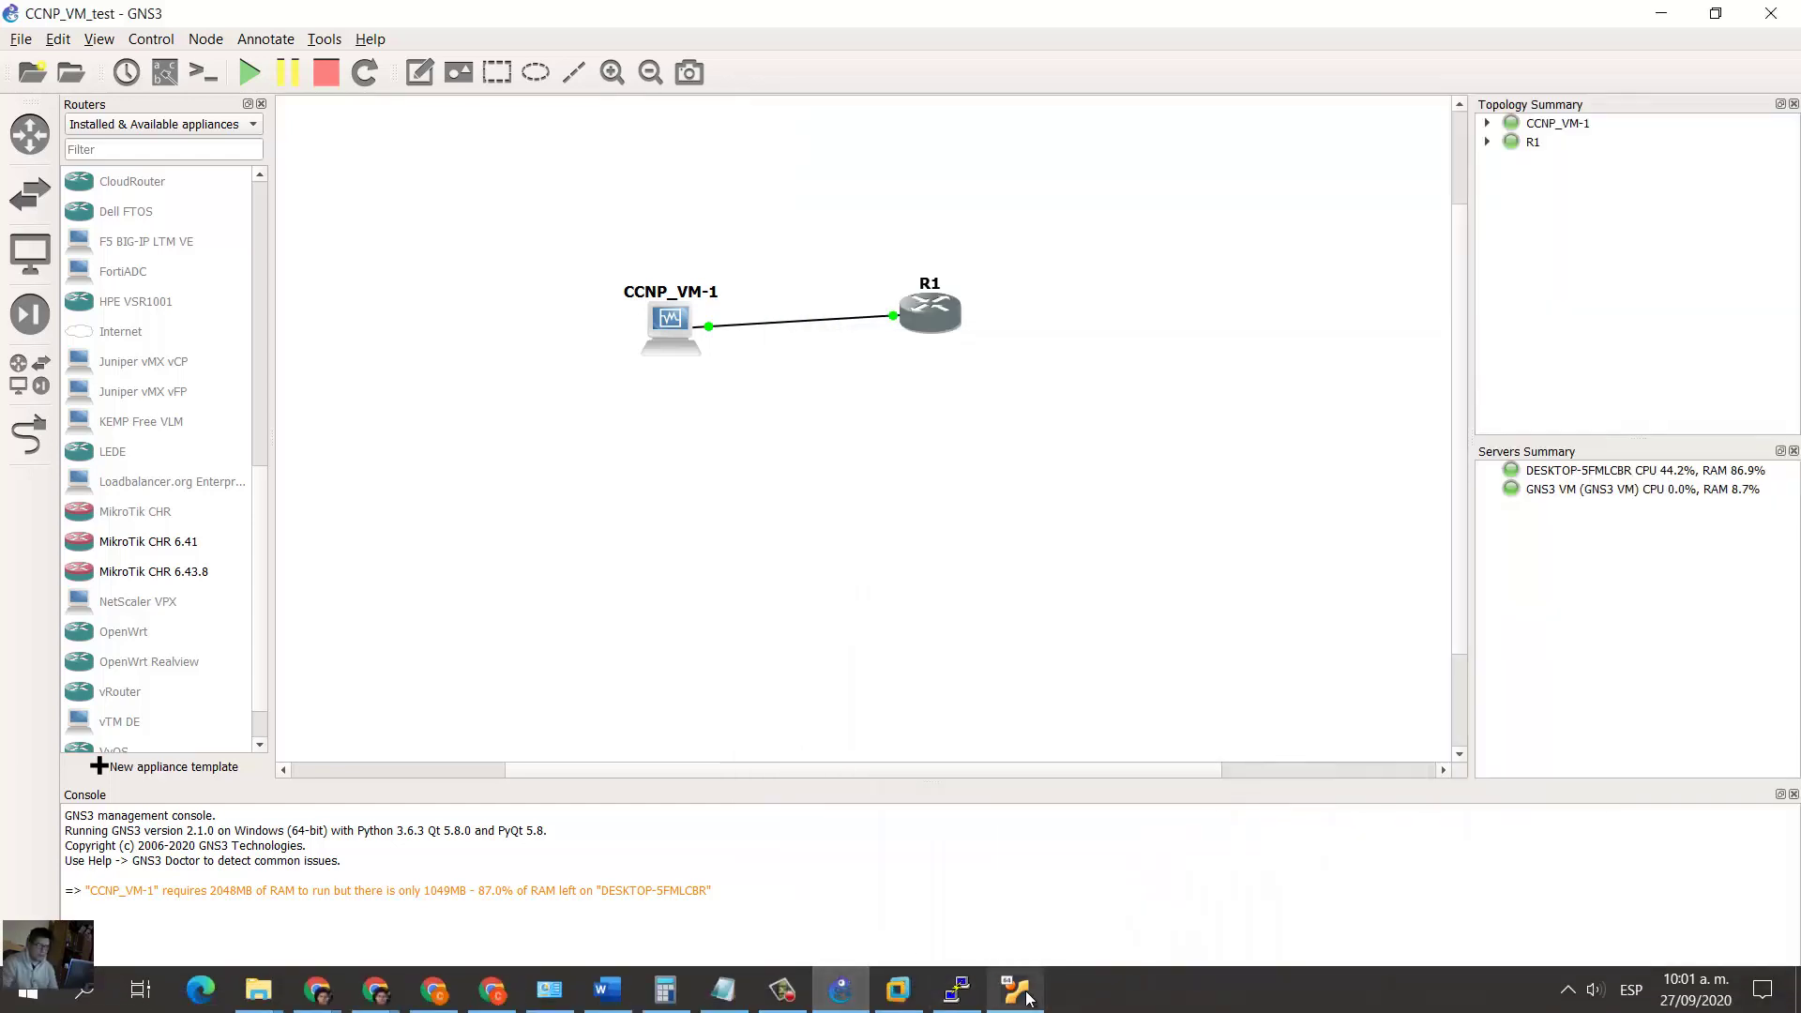
Bring up the Ubuntu VM and open a terminal, moved up and right
{"action": "left_click", "coordinate": [1014, 990]}
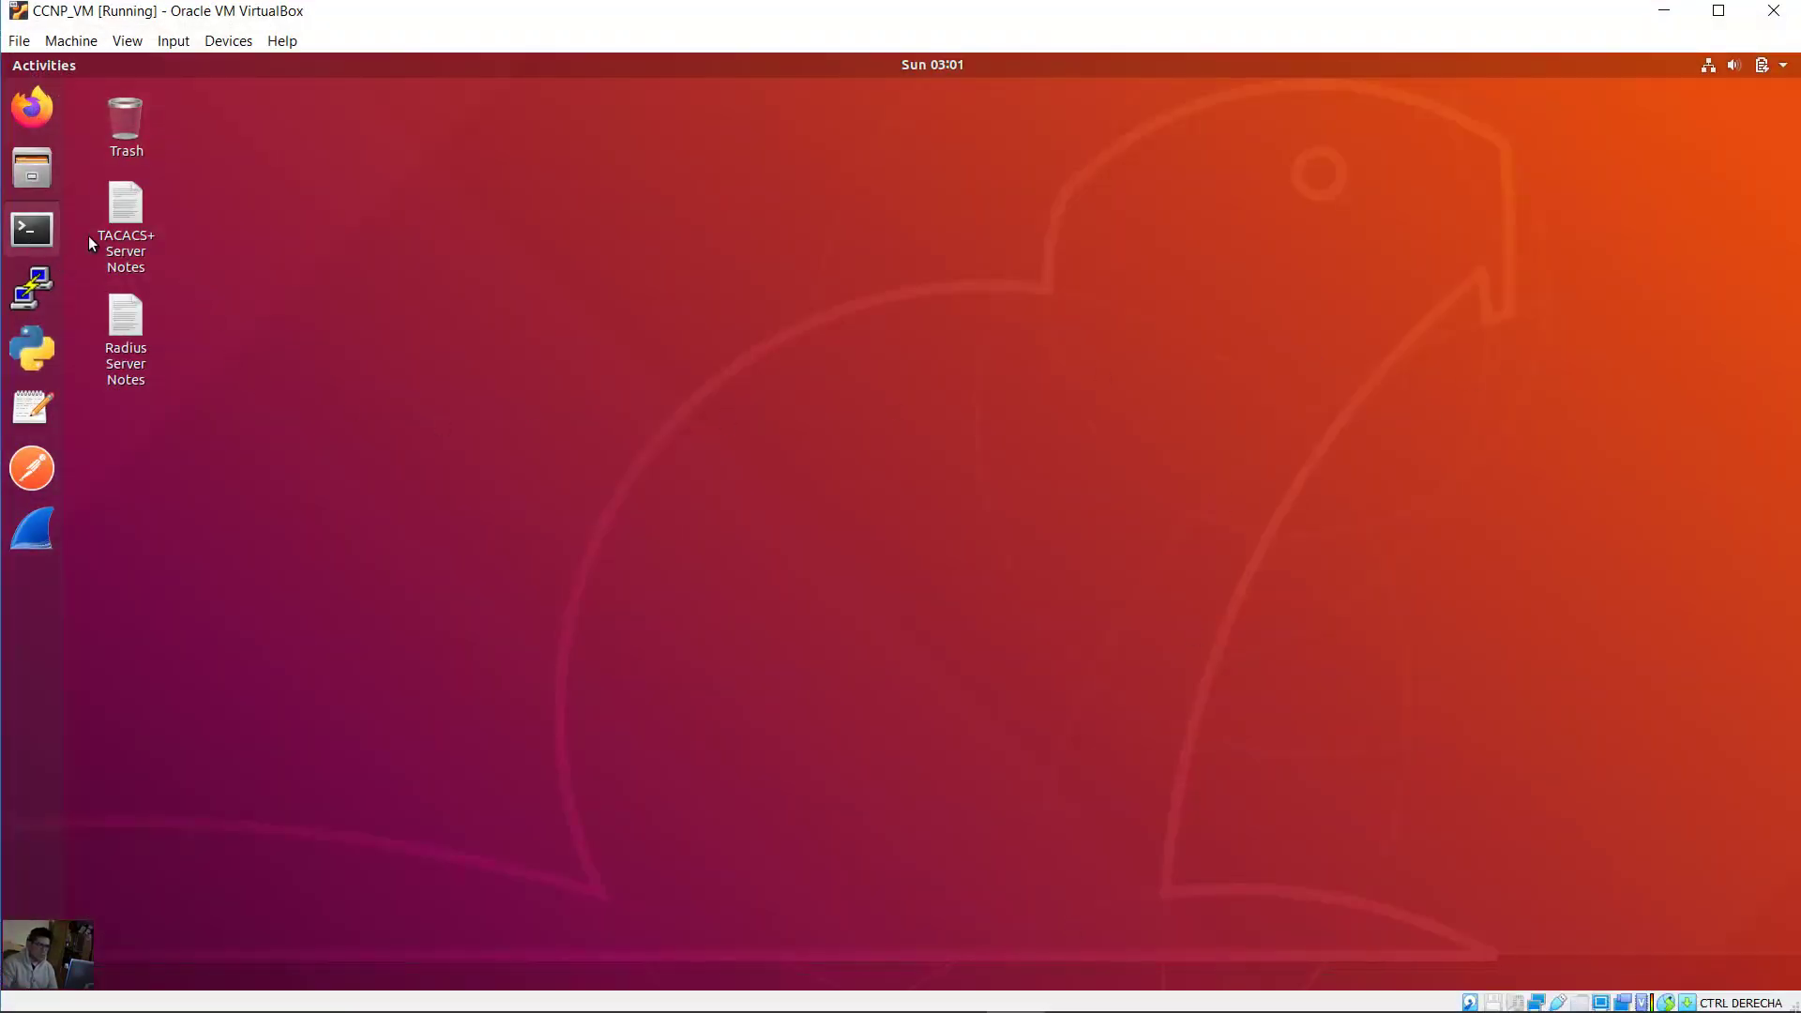
{"action": "key", "text": "ctrl+alt+t"}
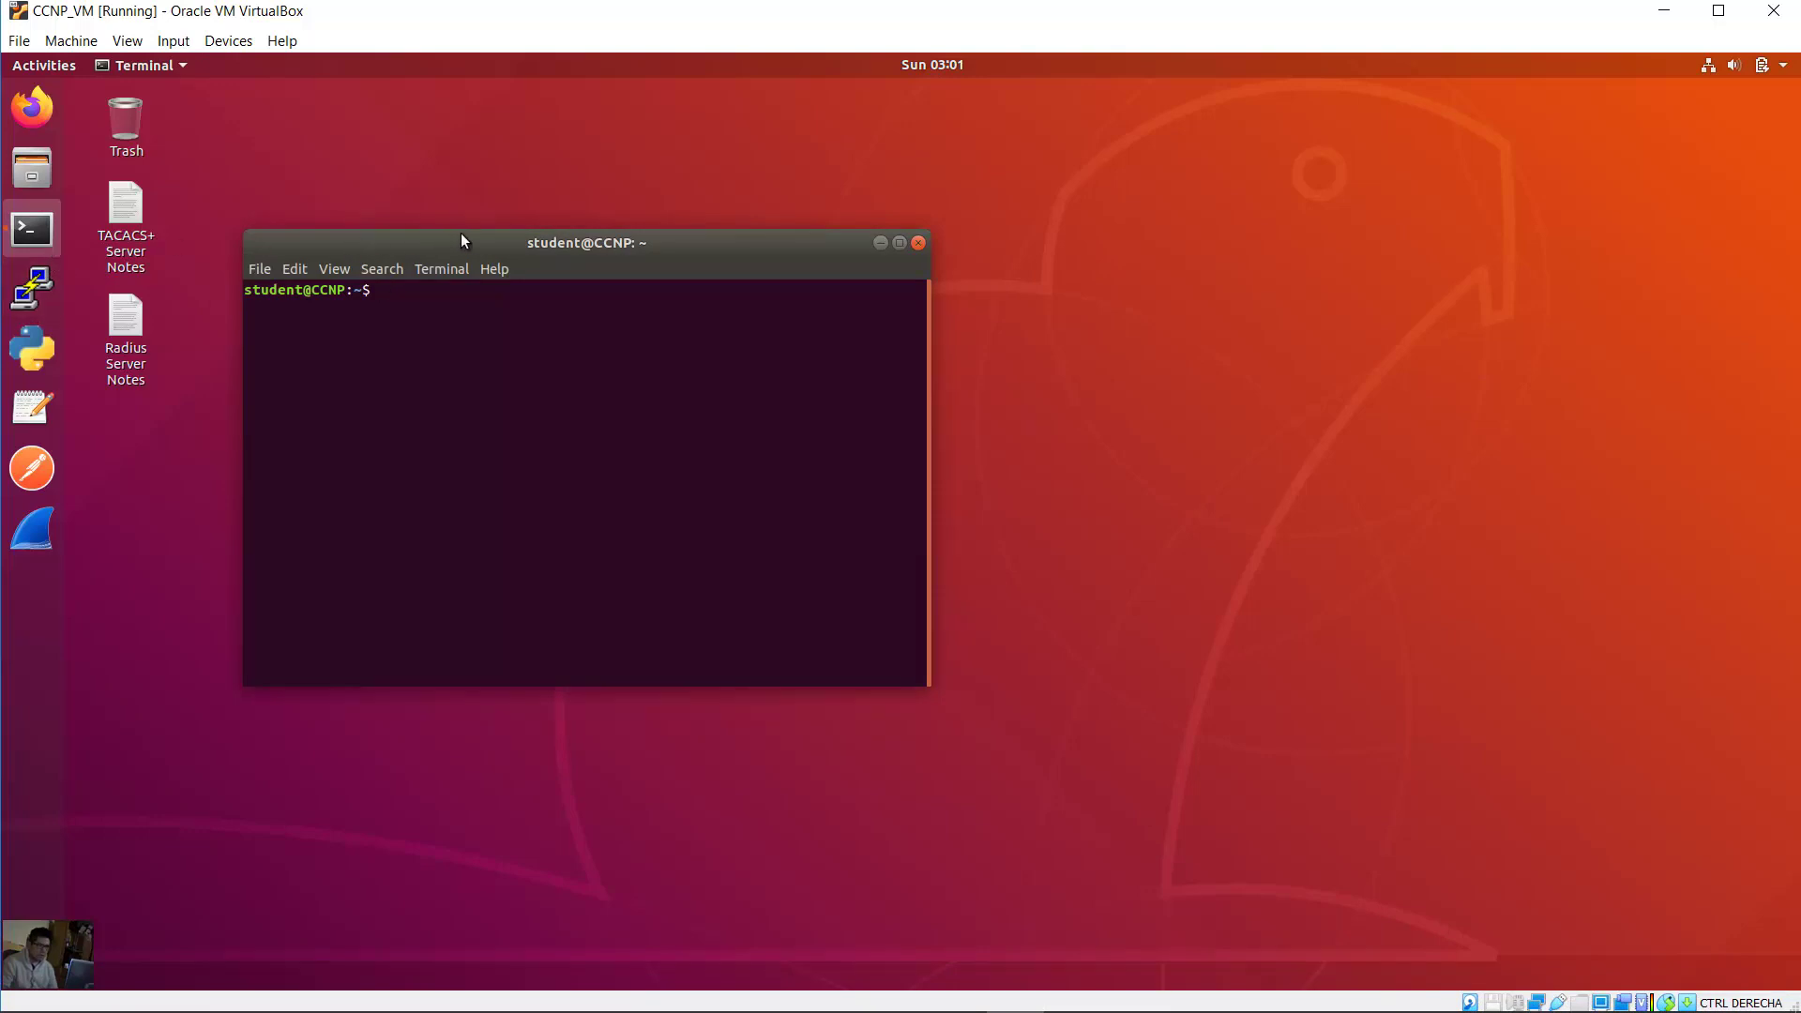
{"action": "left_click_drag", "start_coordinate": [460, 232], "coordinate": [575, 165]}
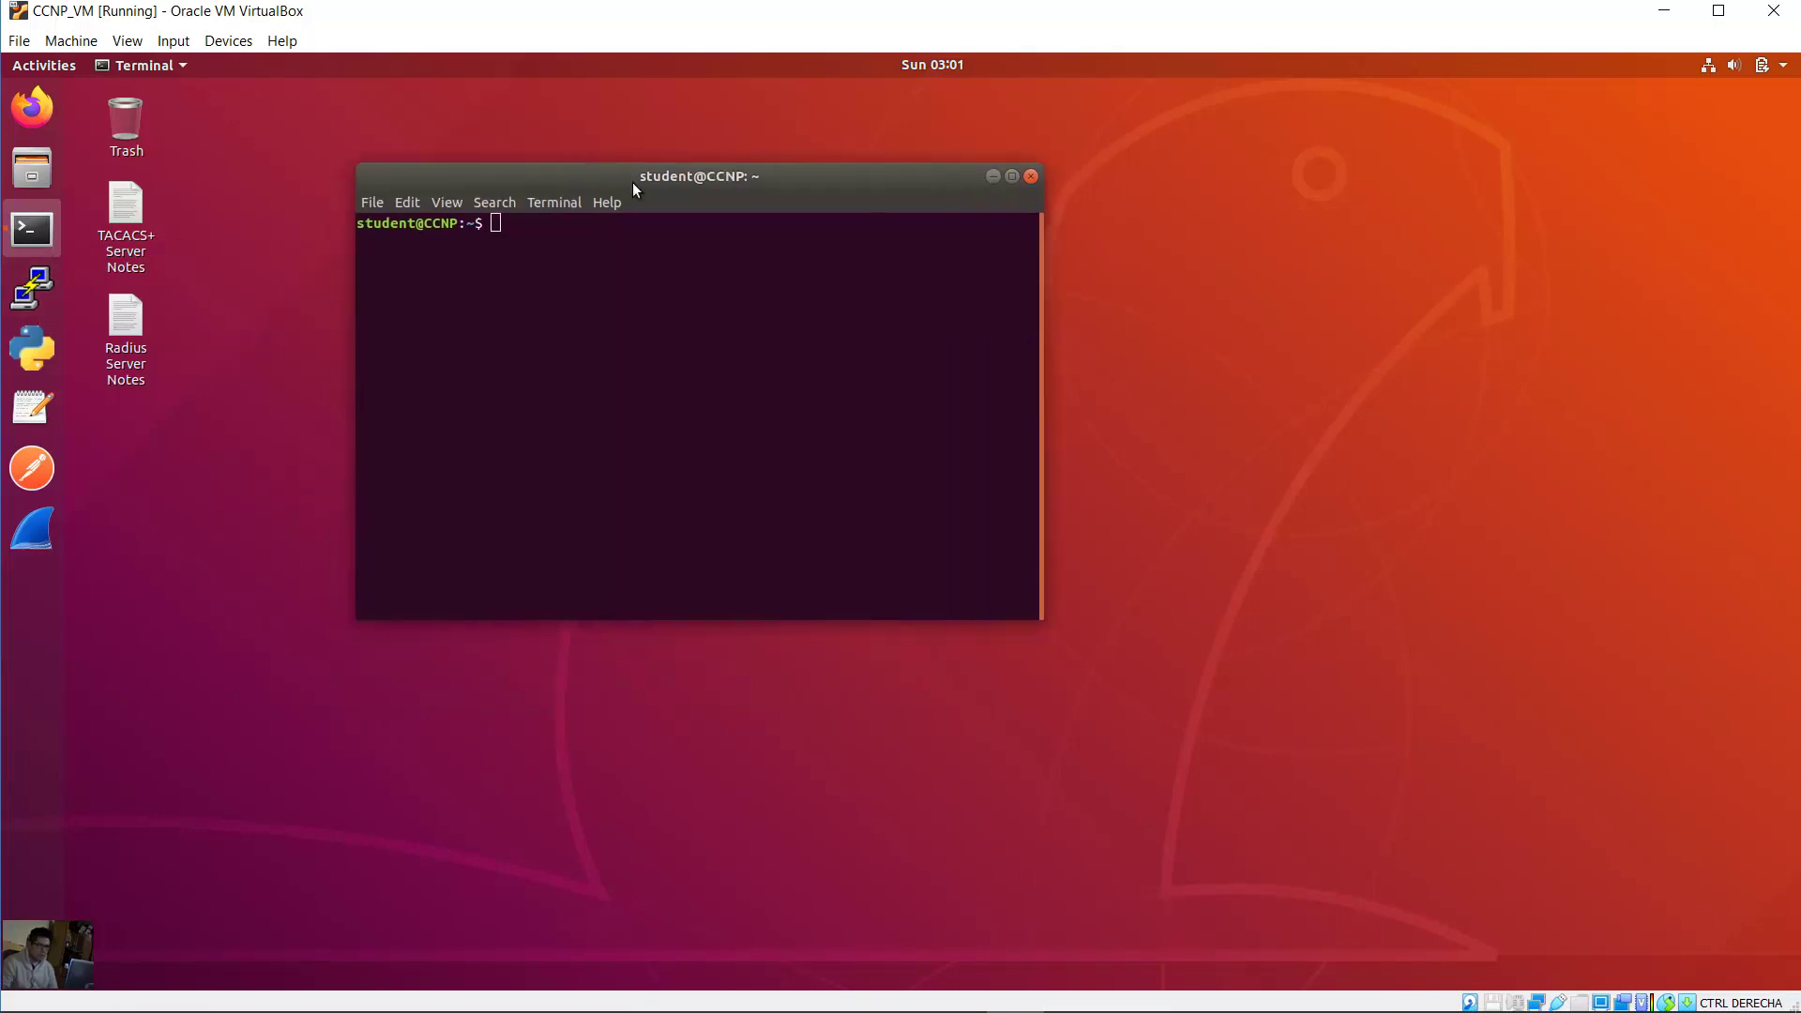
Zoom the terminal text in twice and run ip address, showing 192.168.1.65/24 on enp0s3
{"action": "left_click", "coordinate": [450, 200]}
{"action": "left_click", "coordinate": [495, 269]}
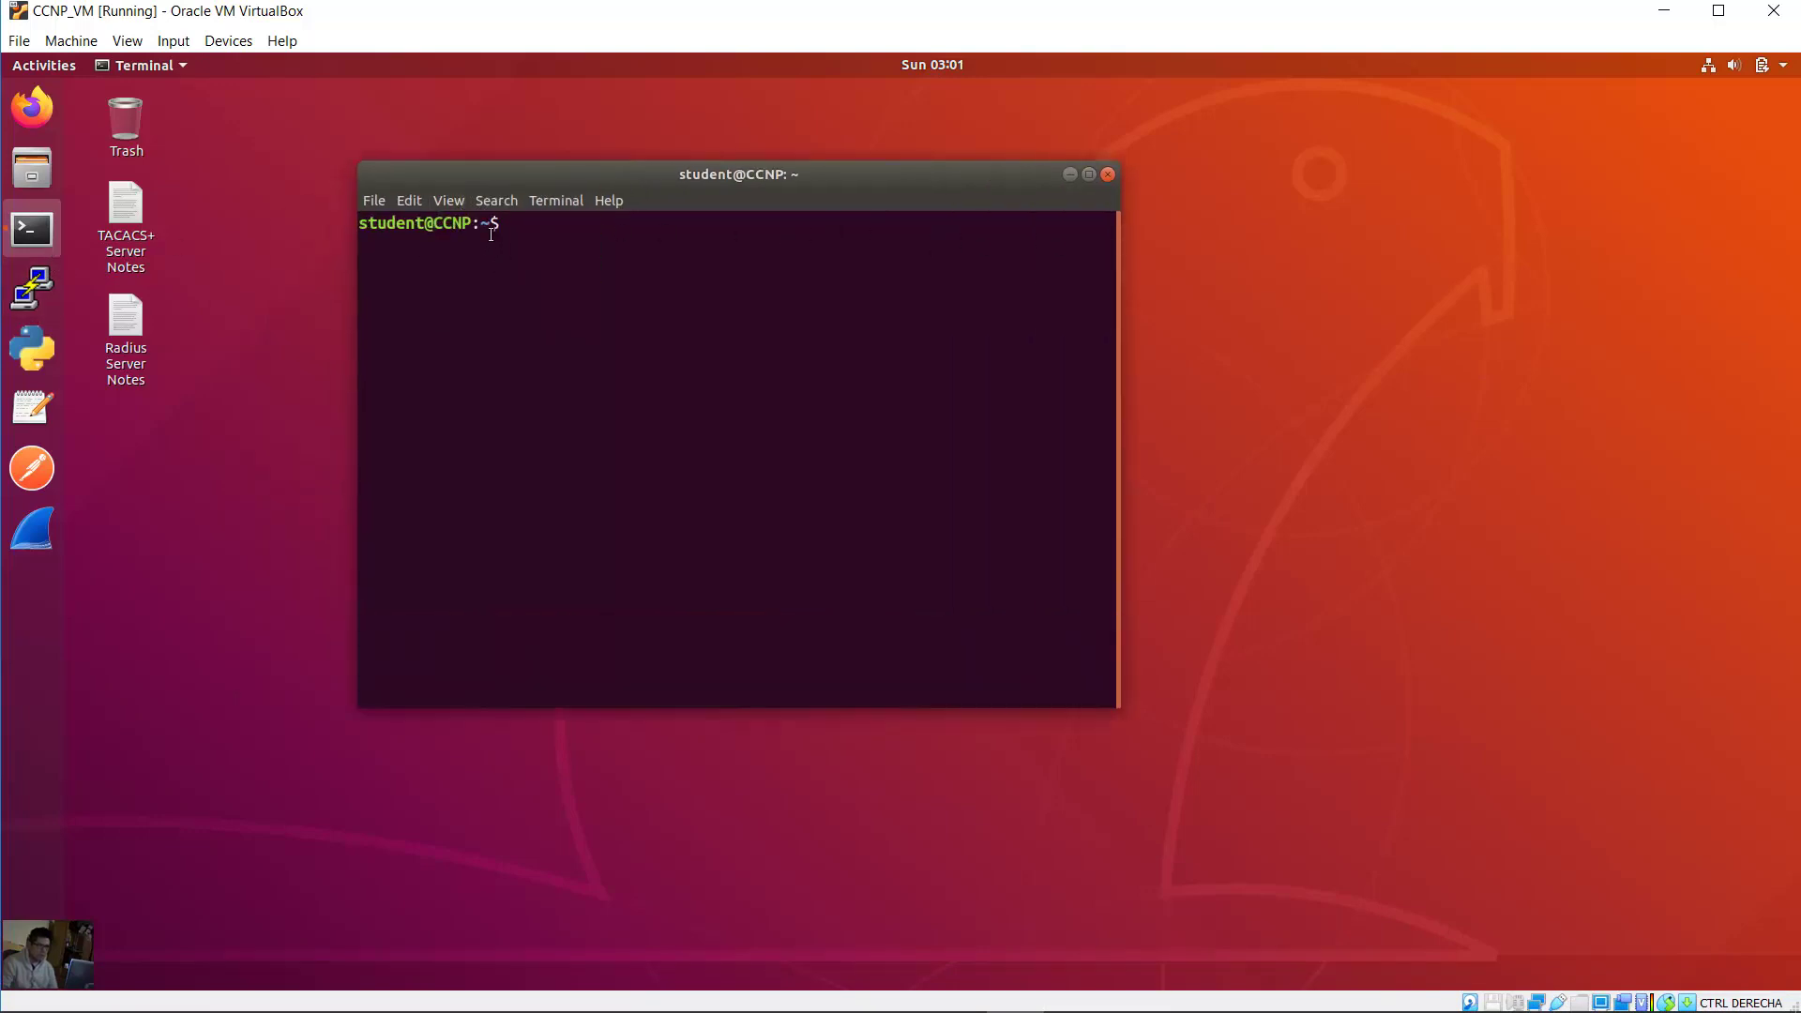
{"action": "left_click", "coordinate": [462, 201]}
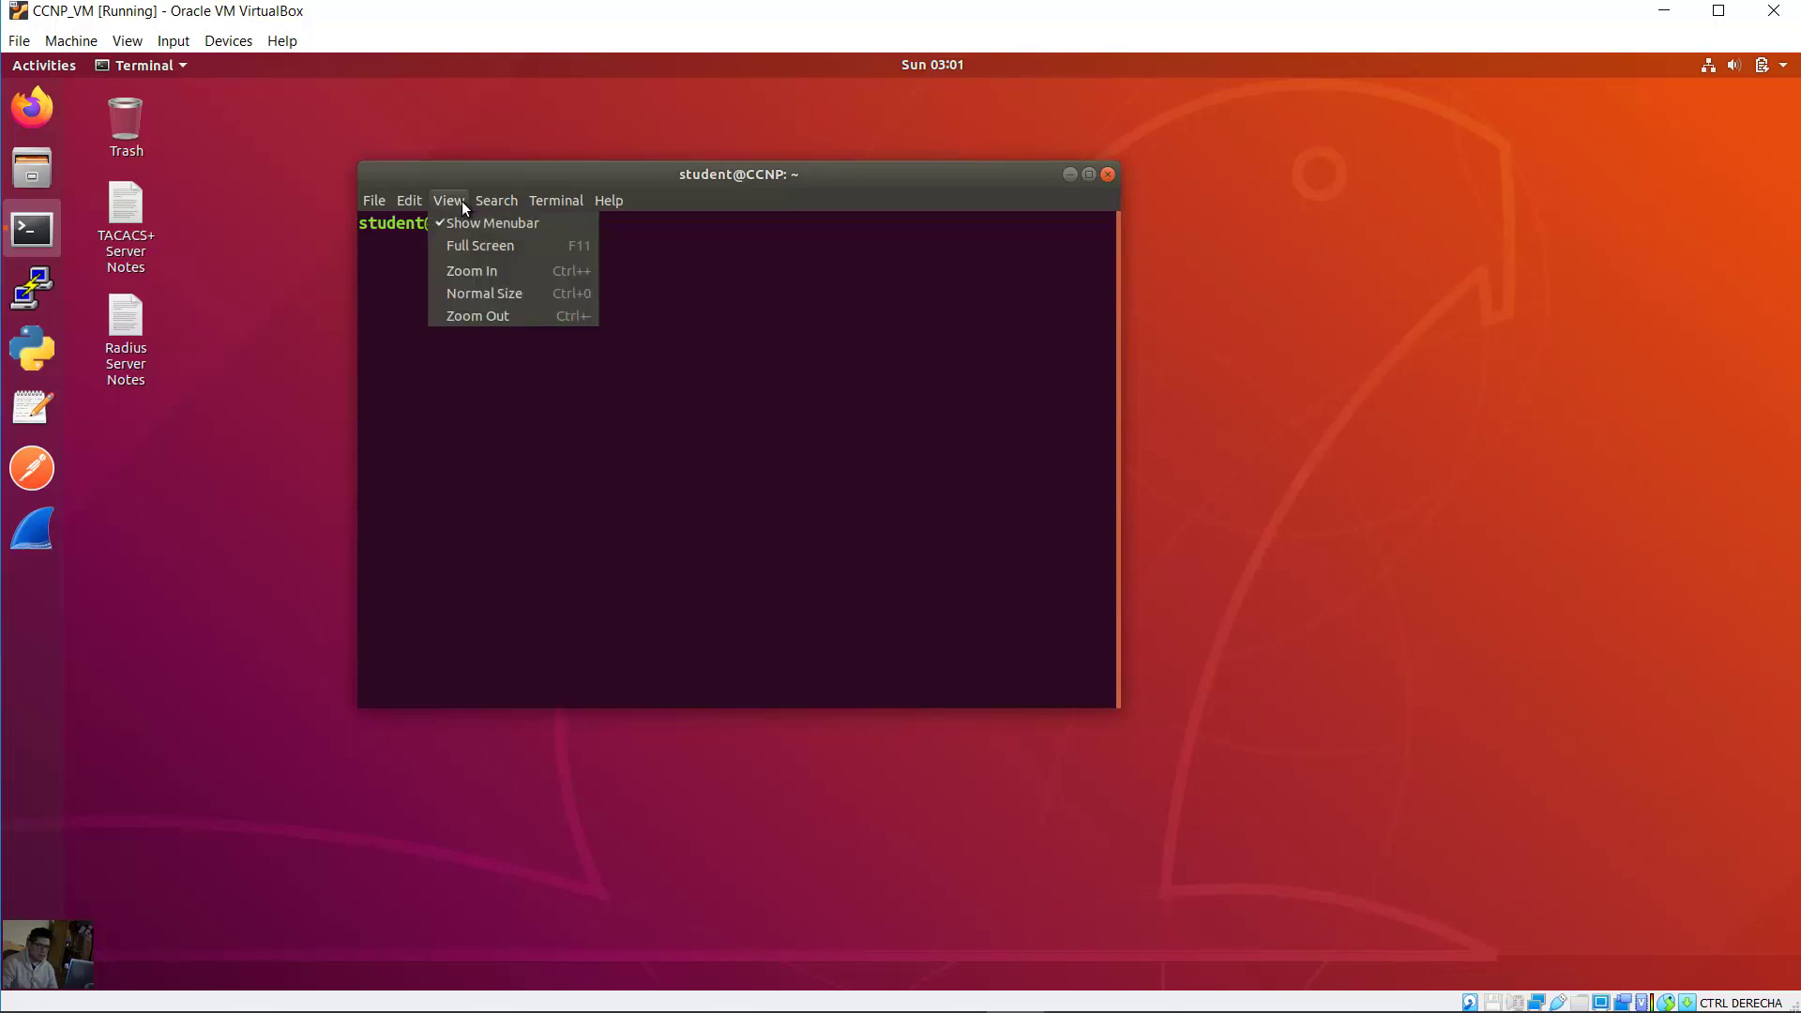
{"action": "left_click", "coordinate": [494, 271]}
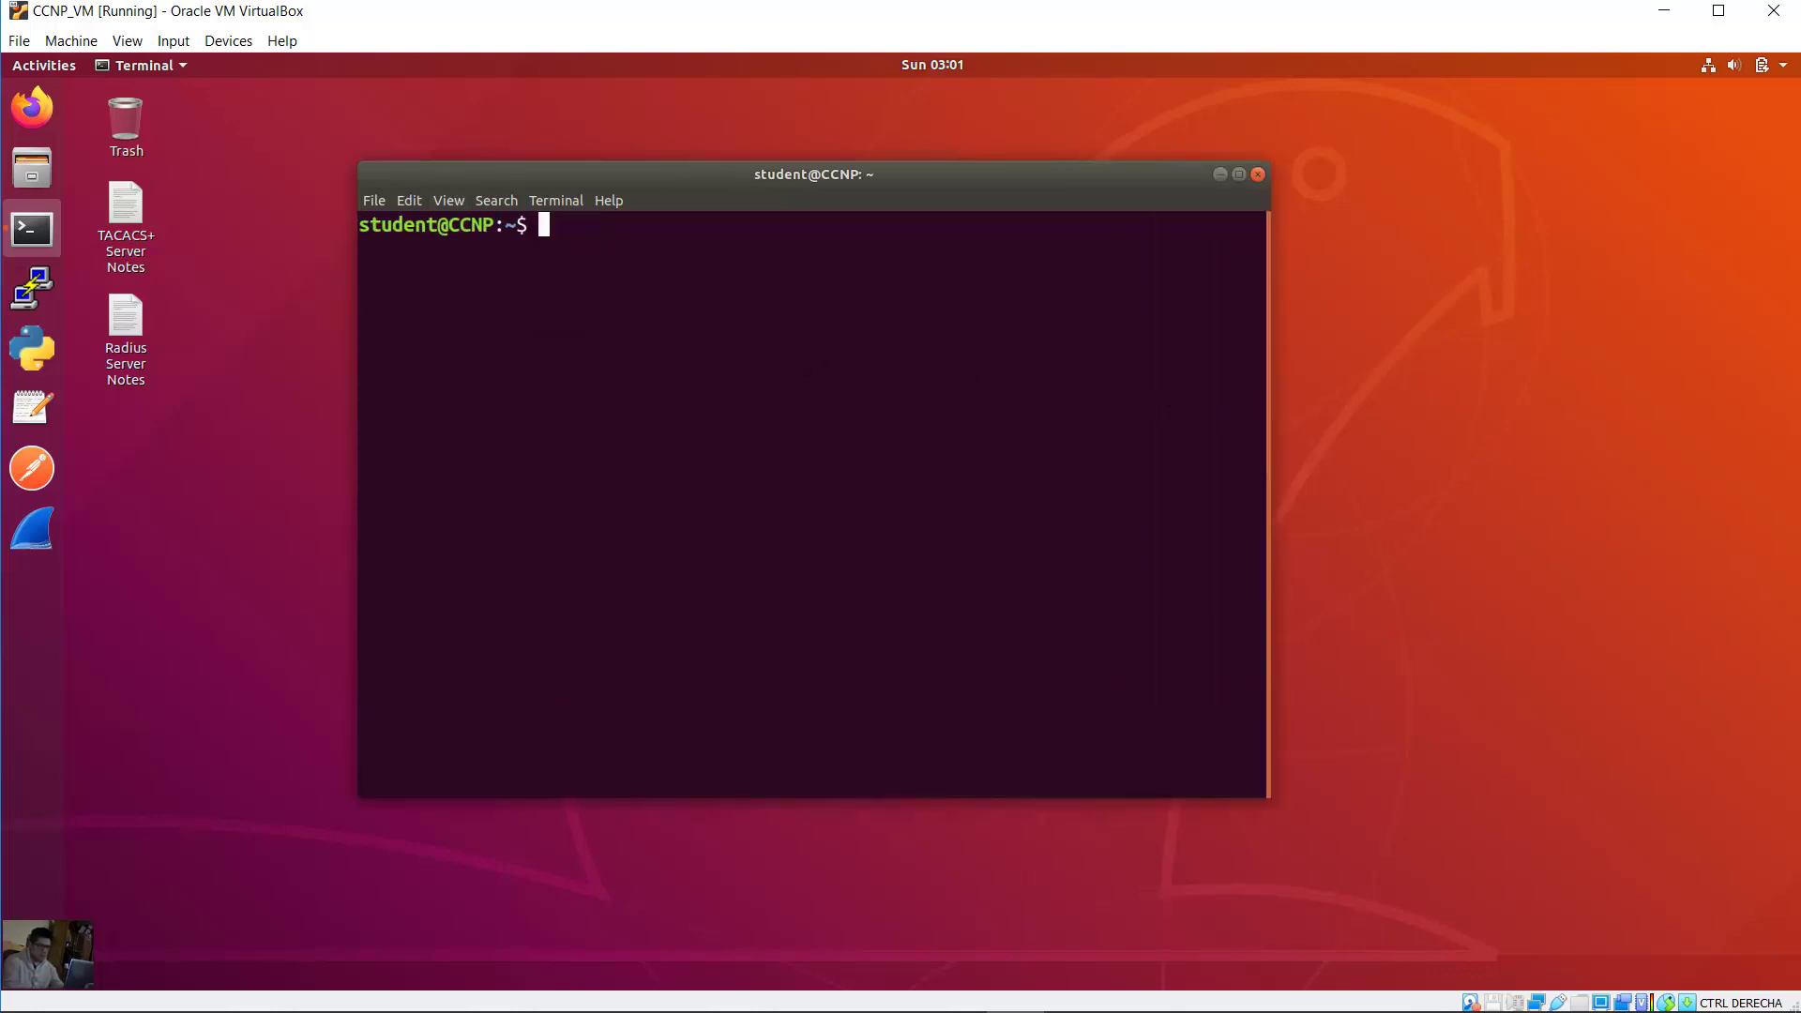
{"action": "type", "text": "ip address"}
{"action": "key", "text": "Return"}
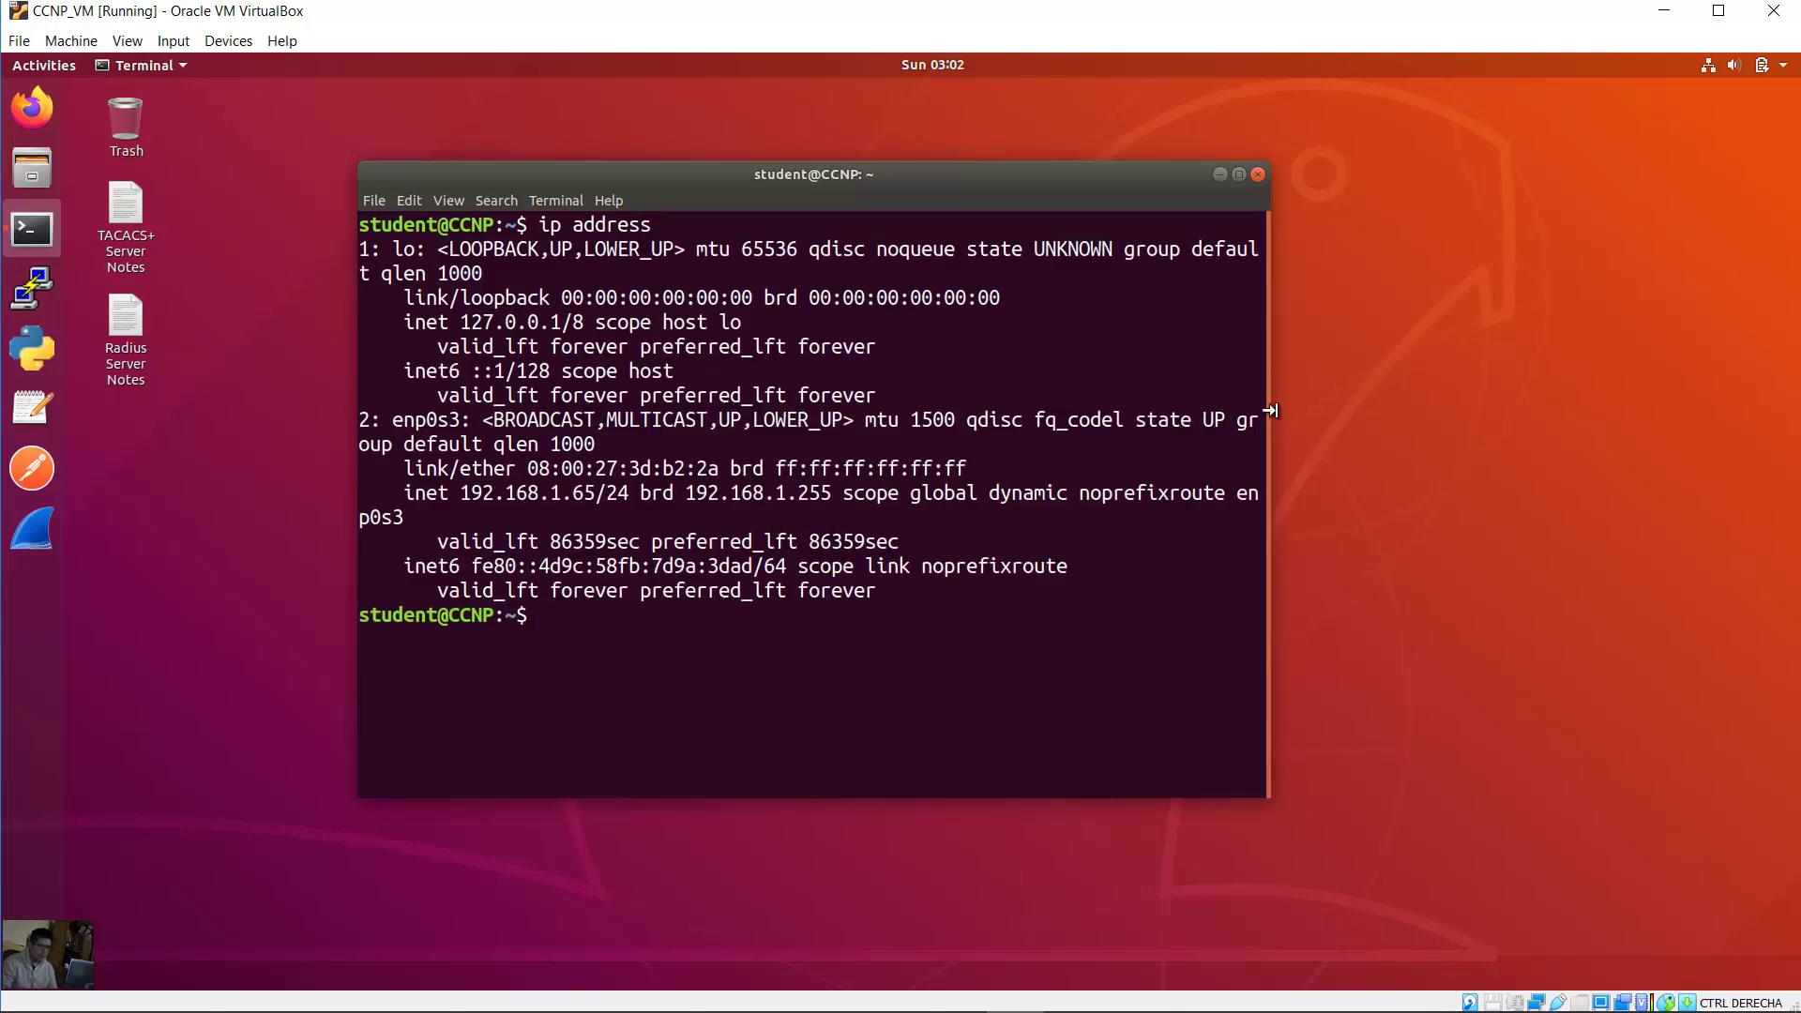
Widen the terminal, highlight 192.168.1.65/24, and ping 192.168.1.1: four replies, 0% loss
{"action": "left_click_drag", "start_coordinate": [1271, 411], "coordinate": [1523, 406]}
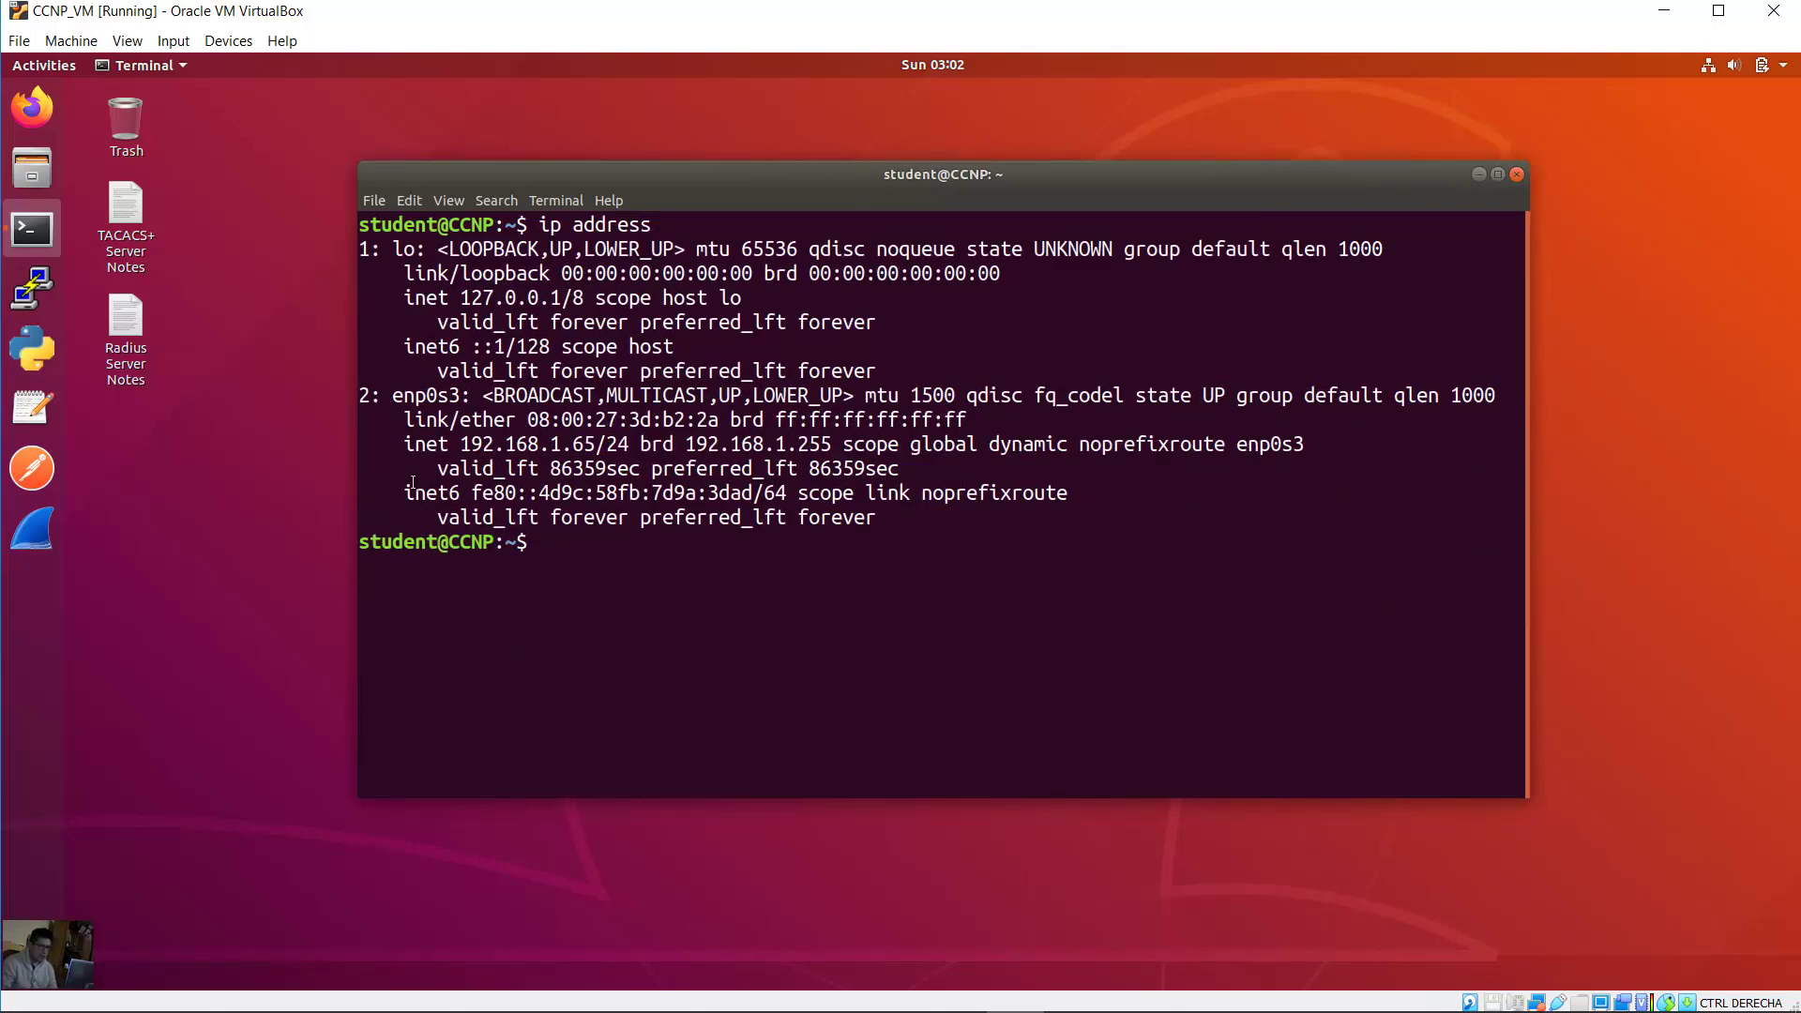
{"action": "left_click_drag", "start_coordinate": [460, 442], "coordinate": [637, 442]}
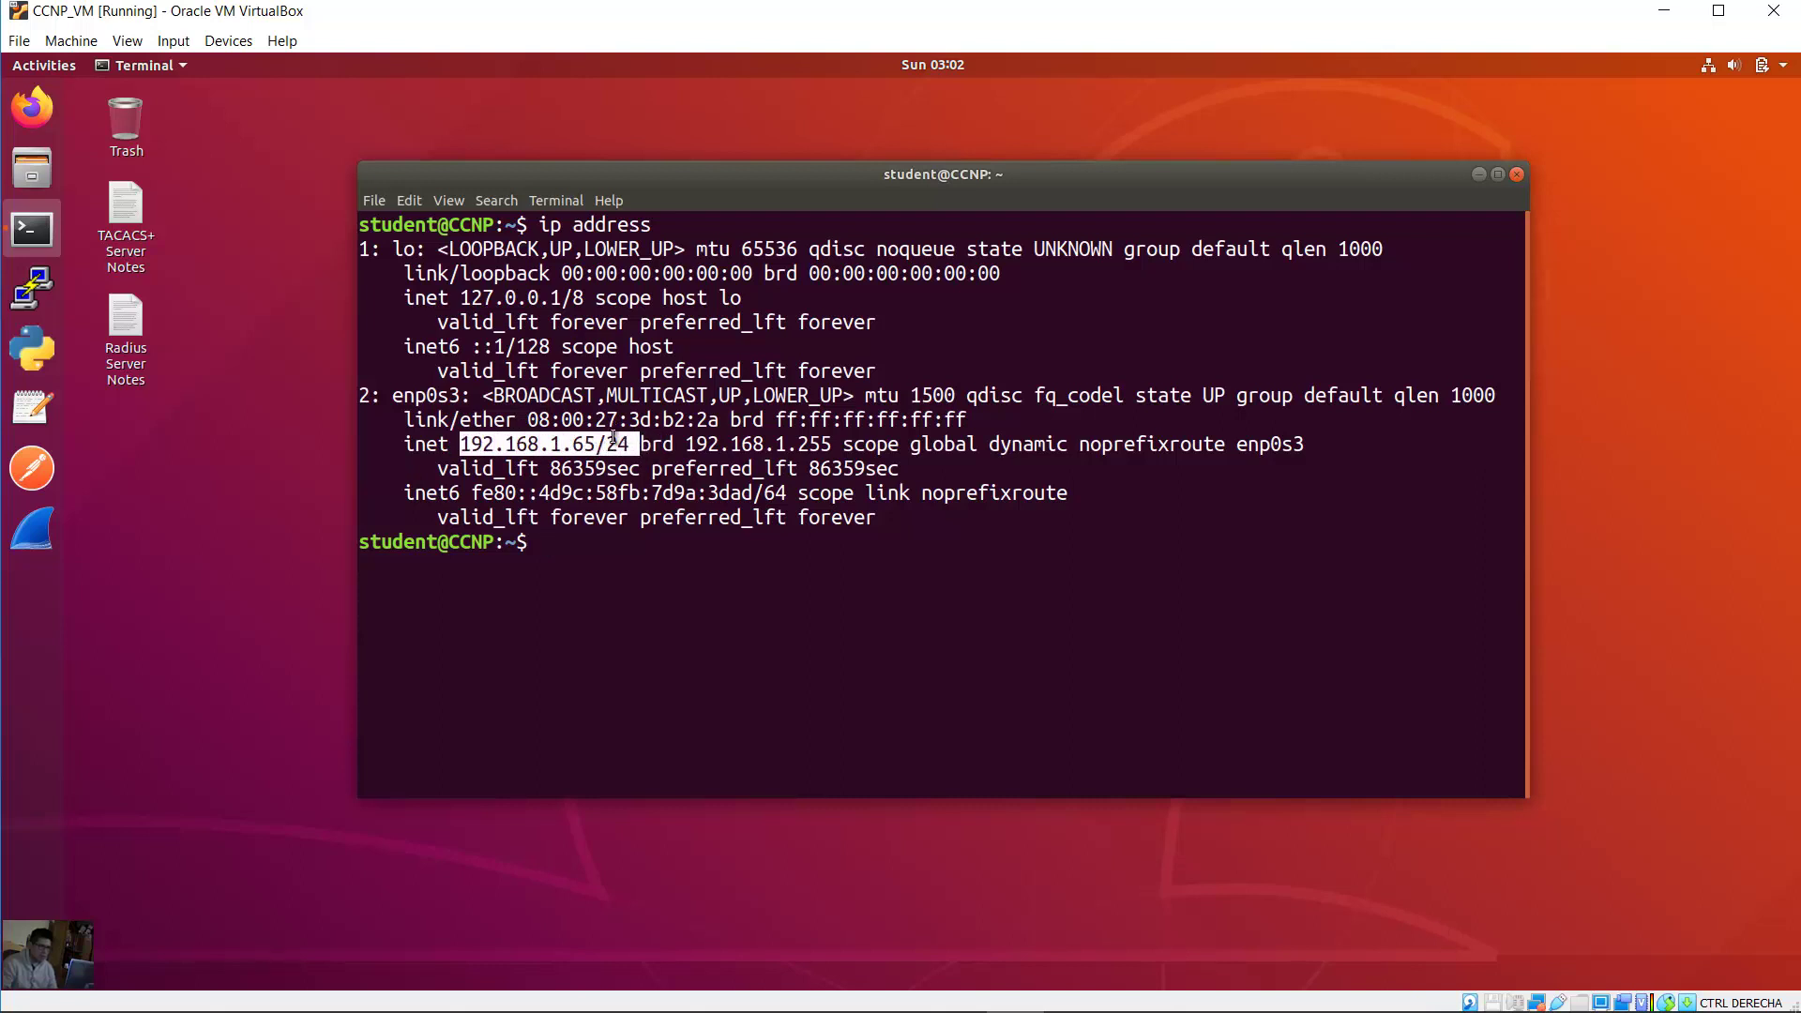
{"action": "left_click", "coordinate": [714, 542]}
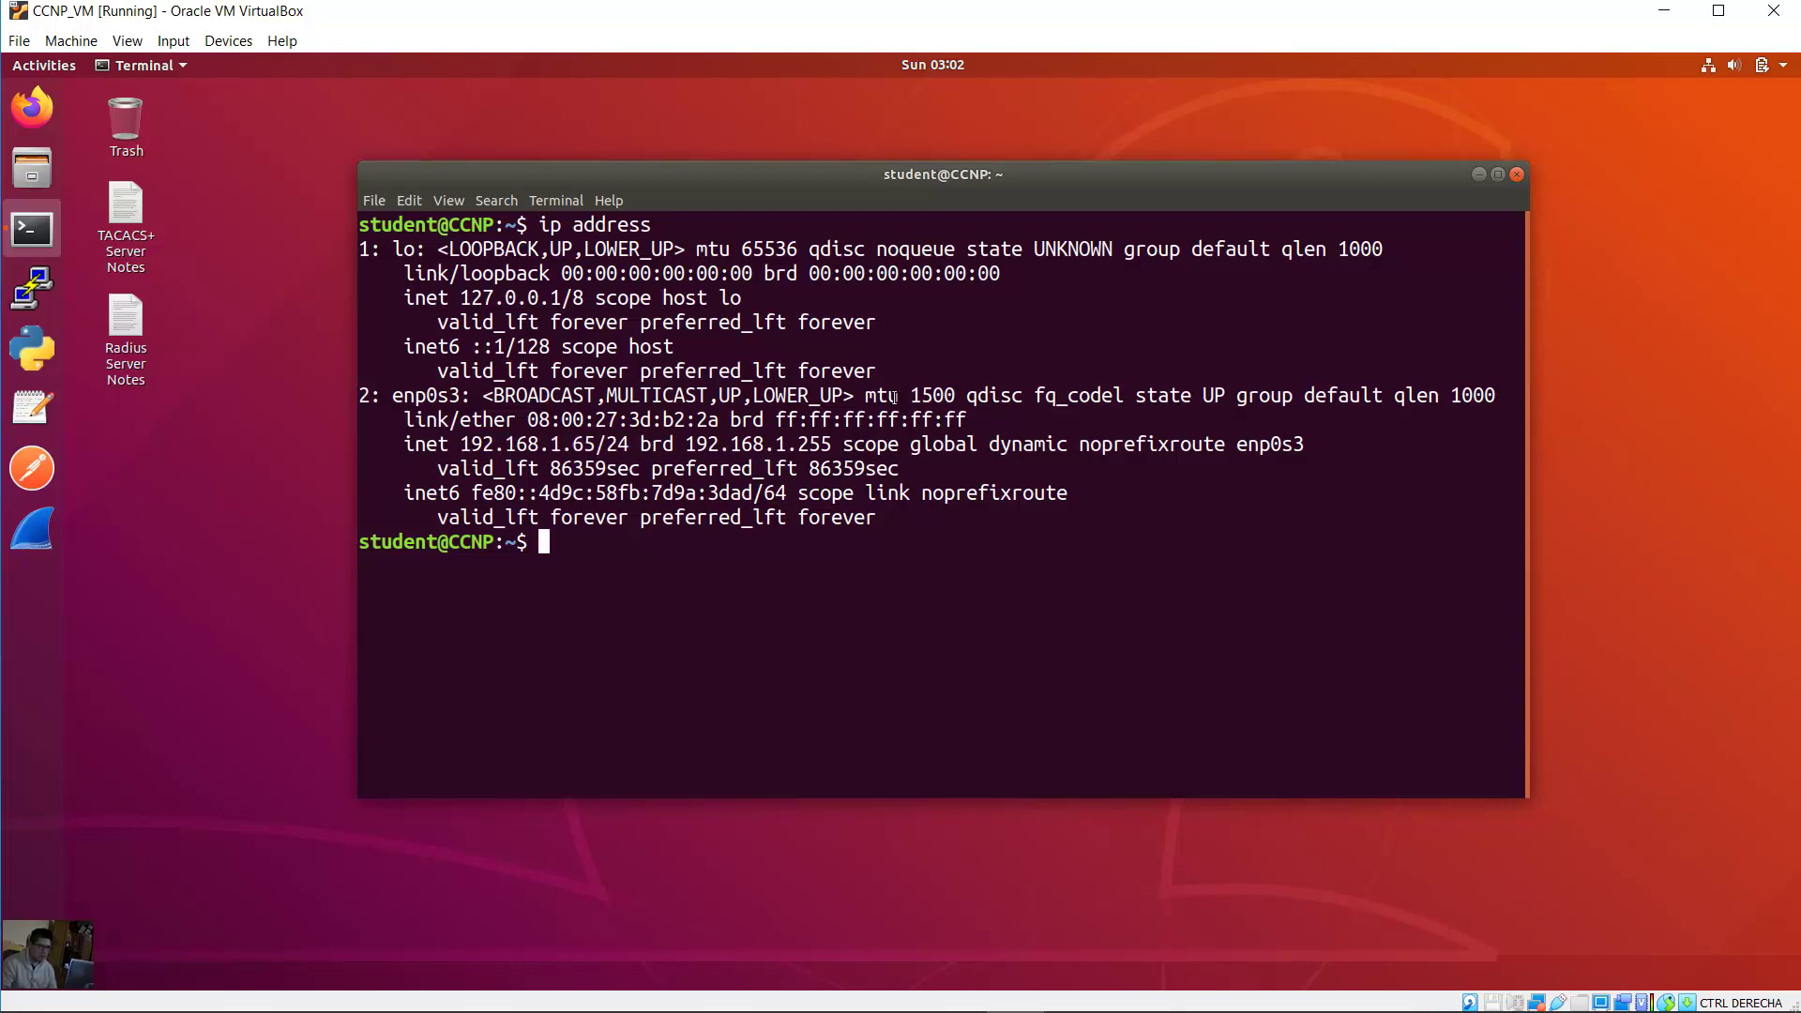
{"action": "type", "text": "ping "}
{"action": "type", "text": "192.168."}
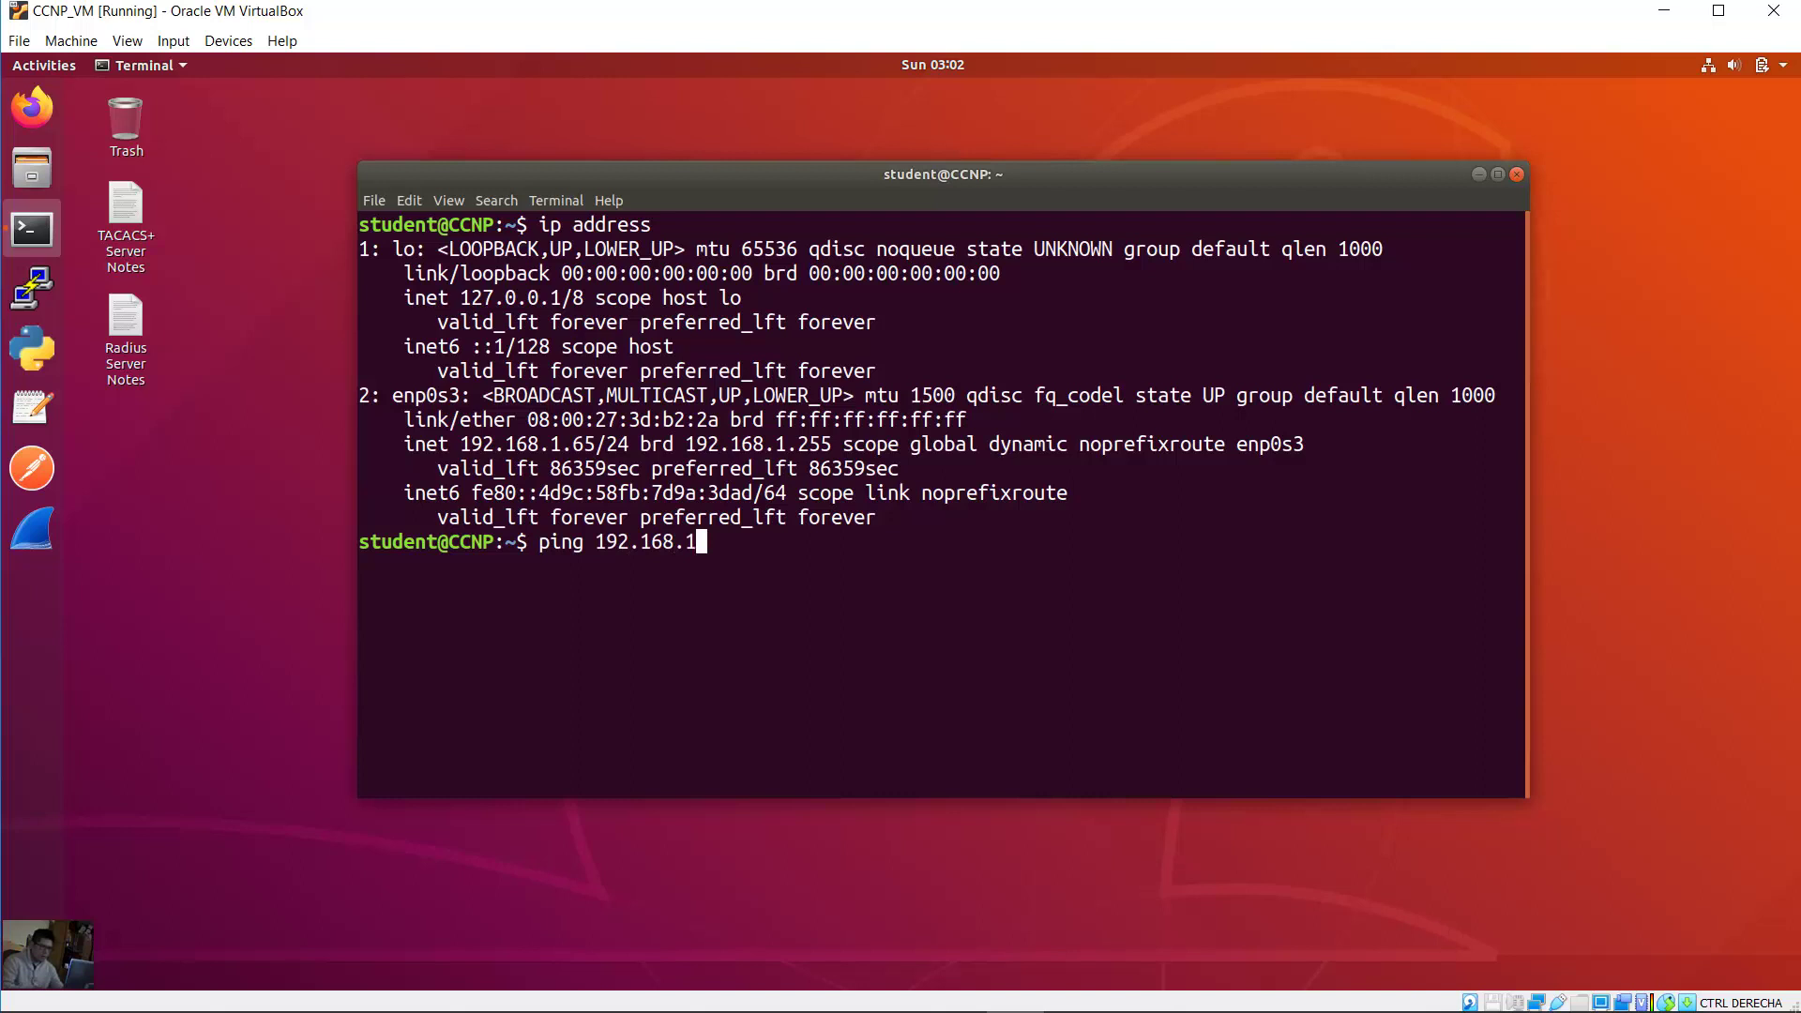
{"action": "type", "text": "11"}
{"action": "key", "text": "BackSpace"}
{"action": "type", "text": ".1"}
{"action": "key", "text": "Return"}
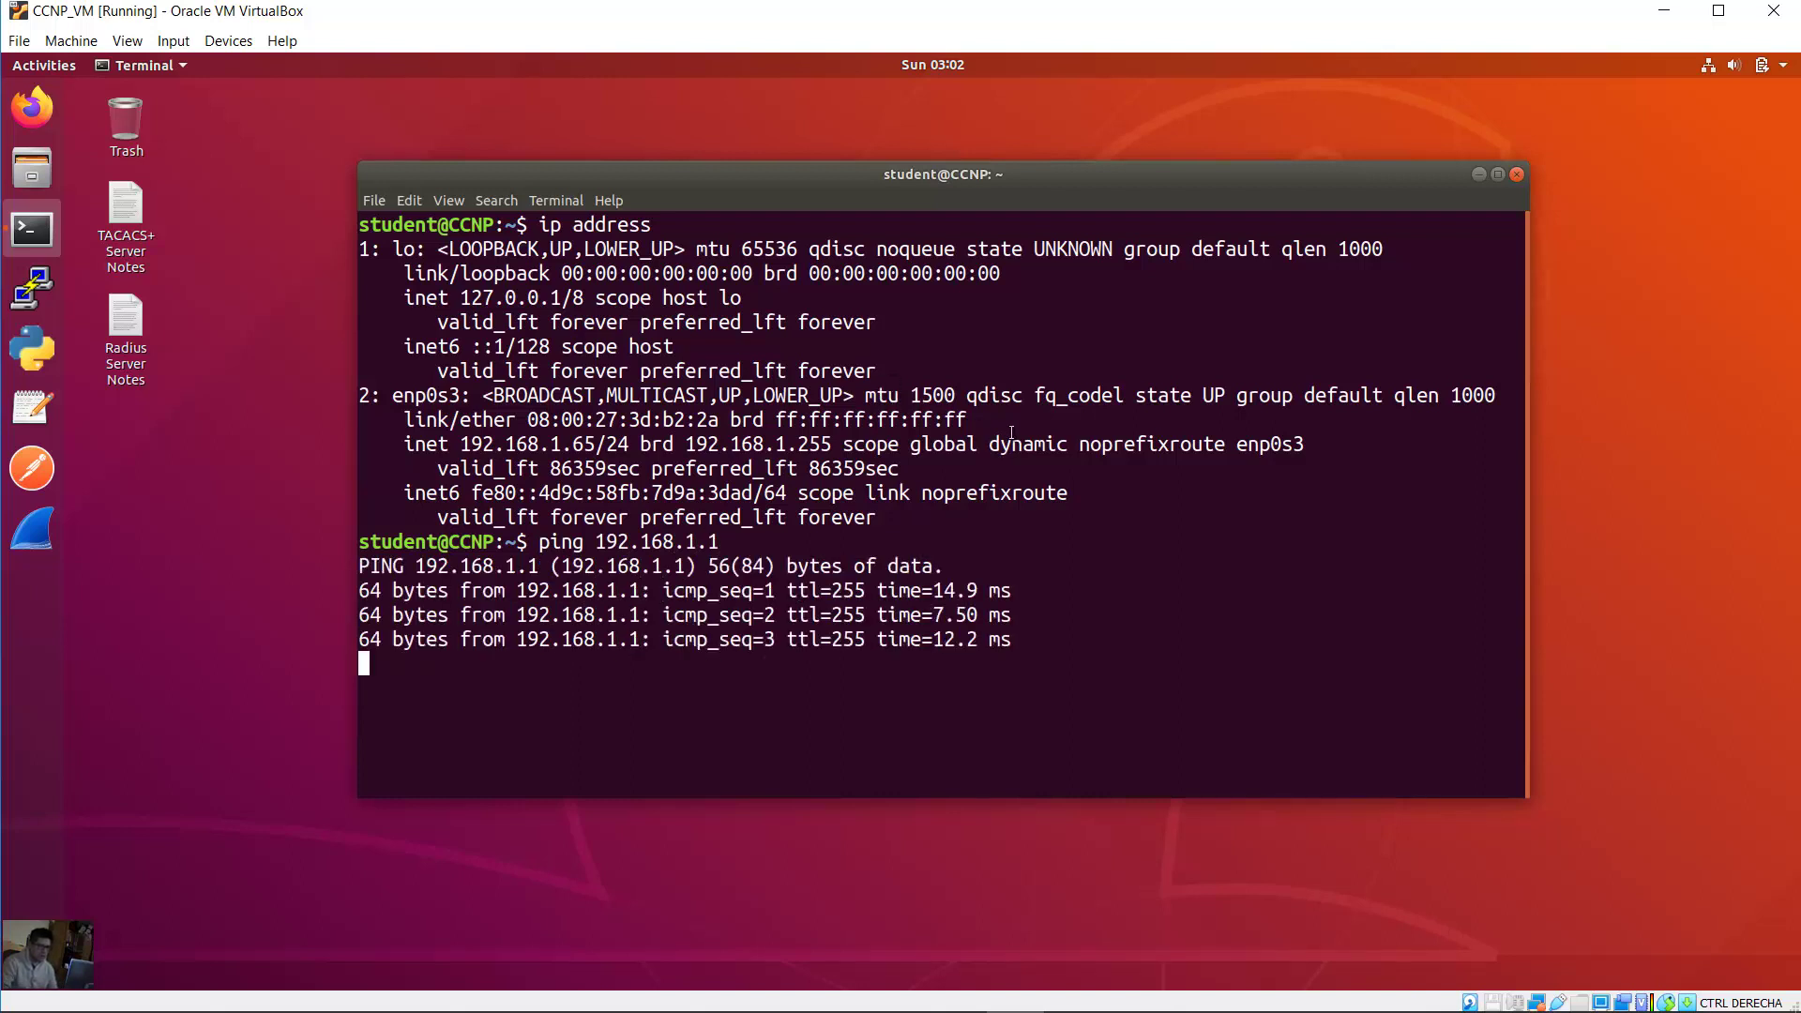
{"action": "key", "text": "ctrl+c"}
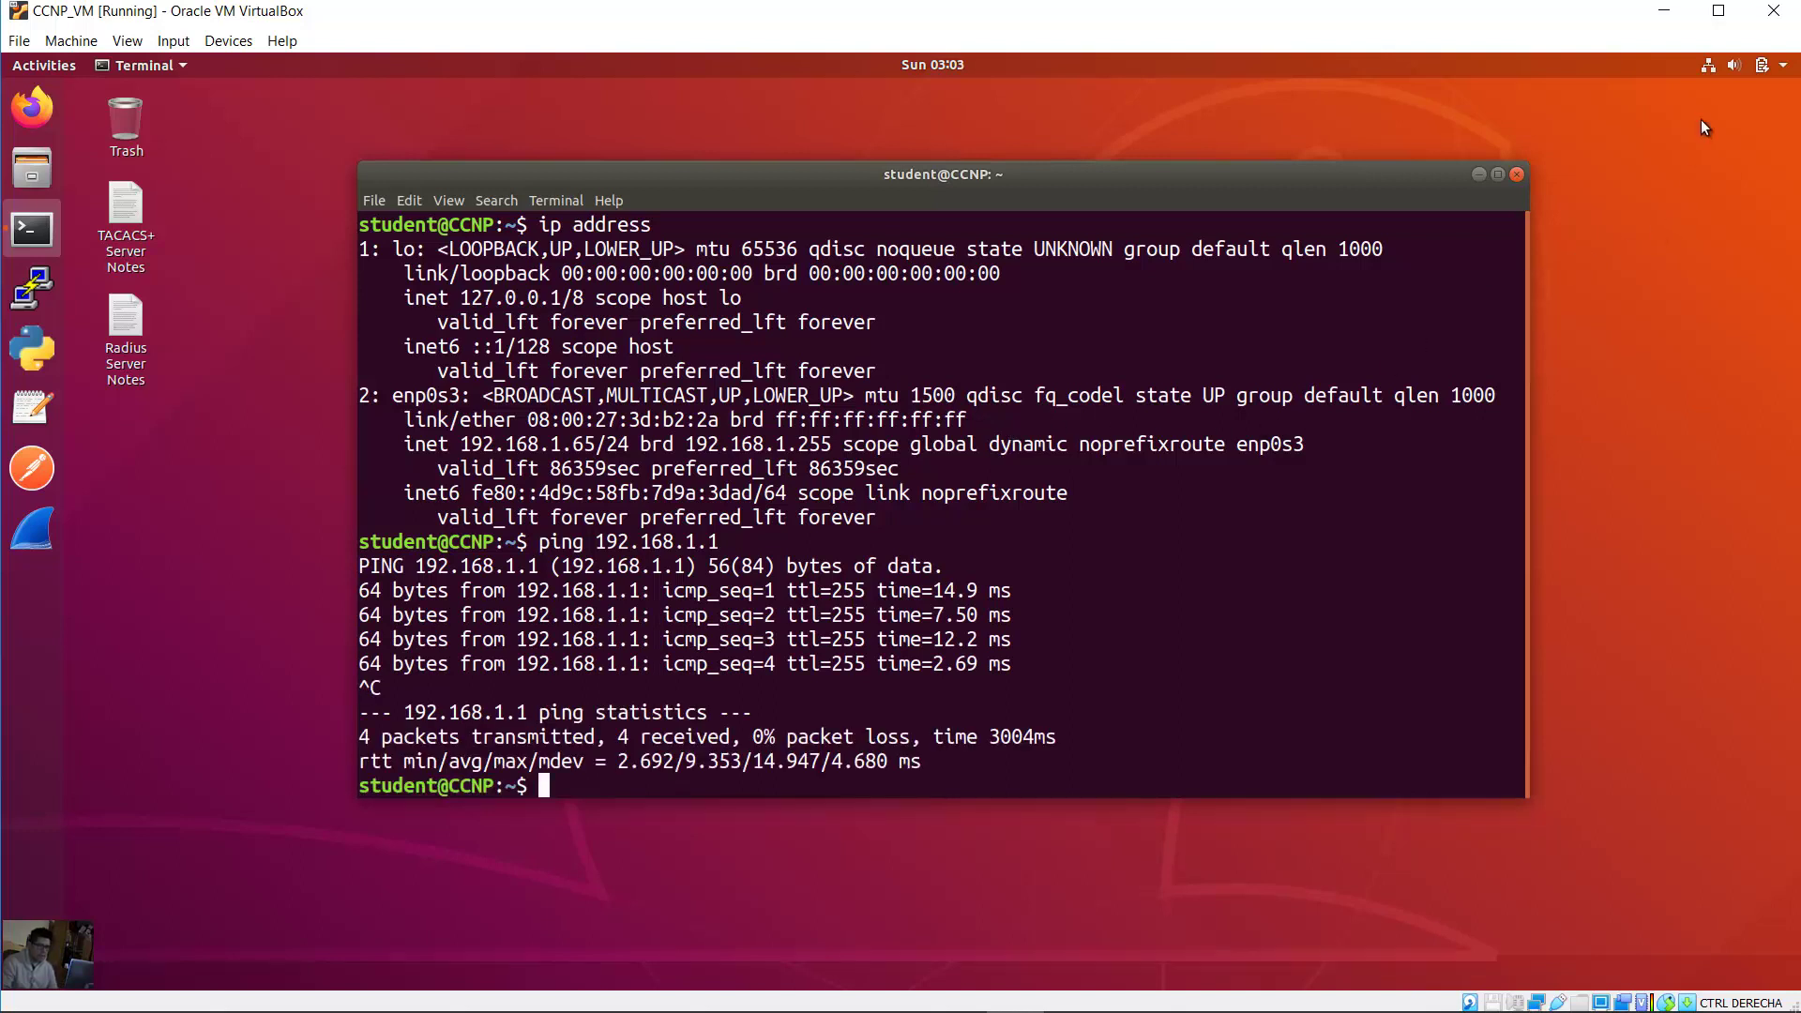
Inspect the wired connection's IPv4 and IPv6 settings, confirming IPv4 uses automatic DHCP
{"action": "left_click", "coordinate": [1787, 71]}
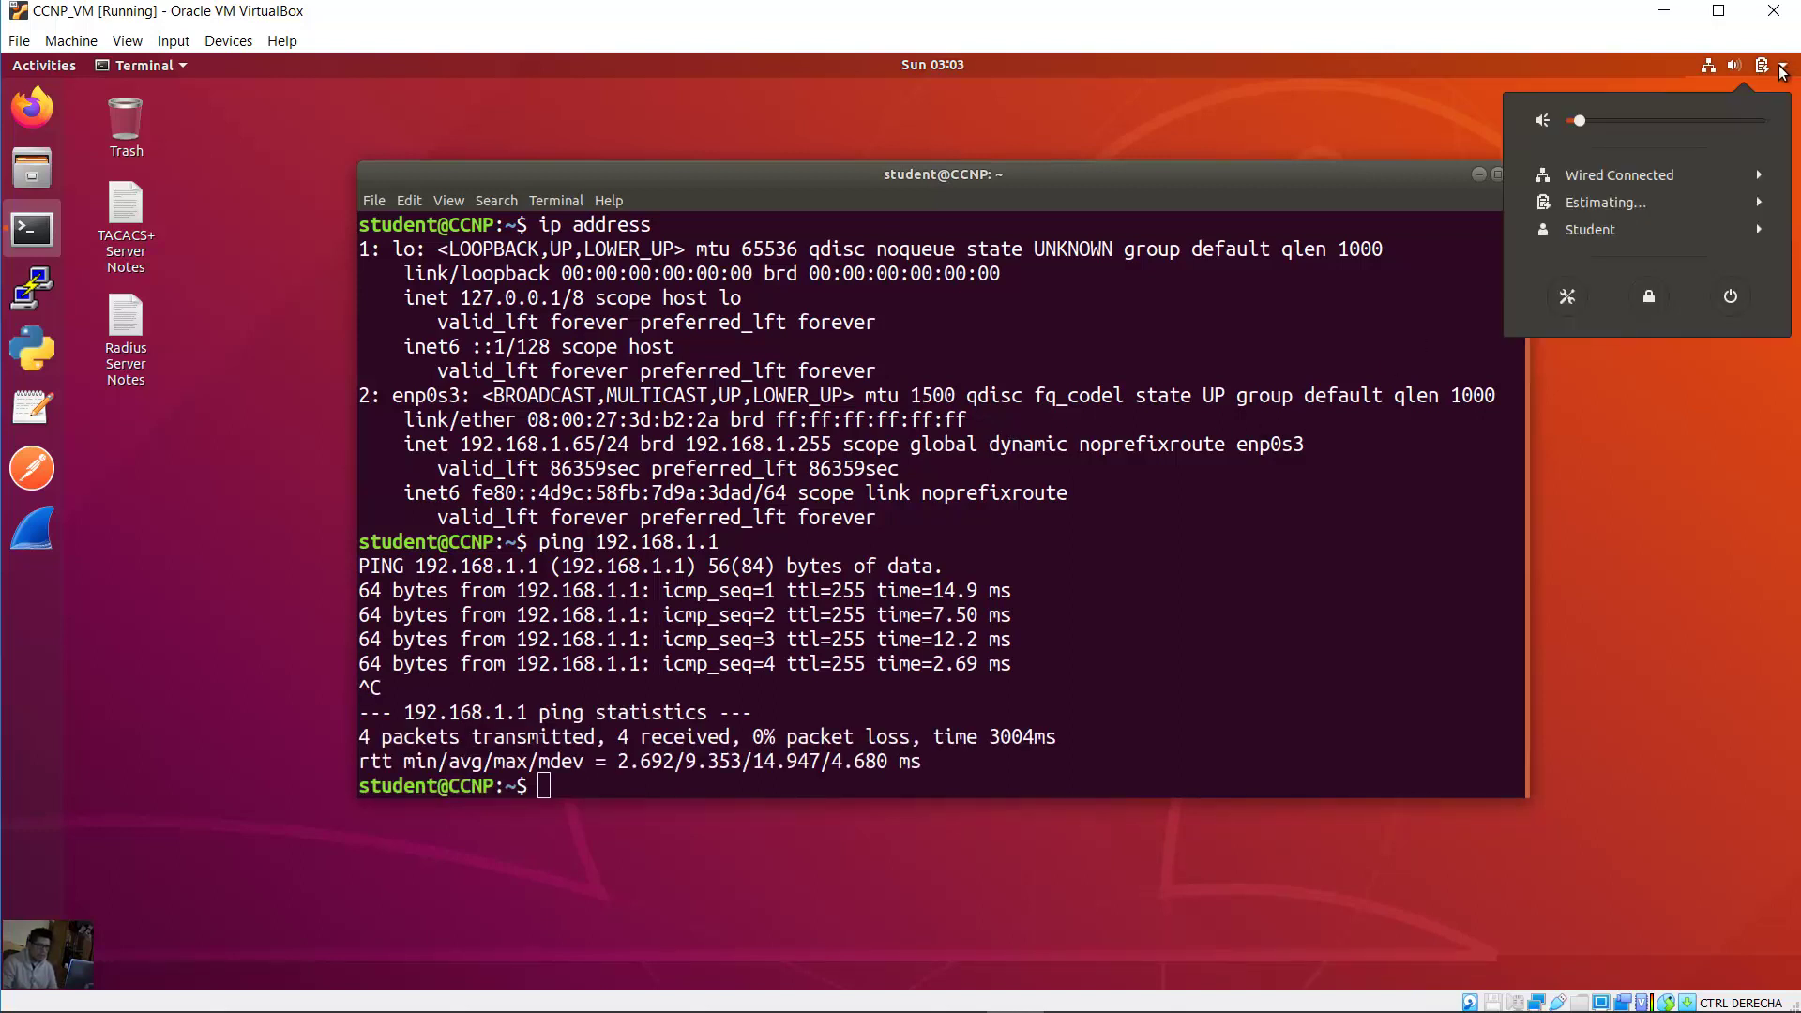
{"action": "left_click", "coordinate": [1596, 183]}
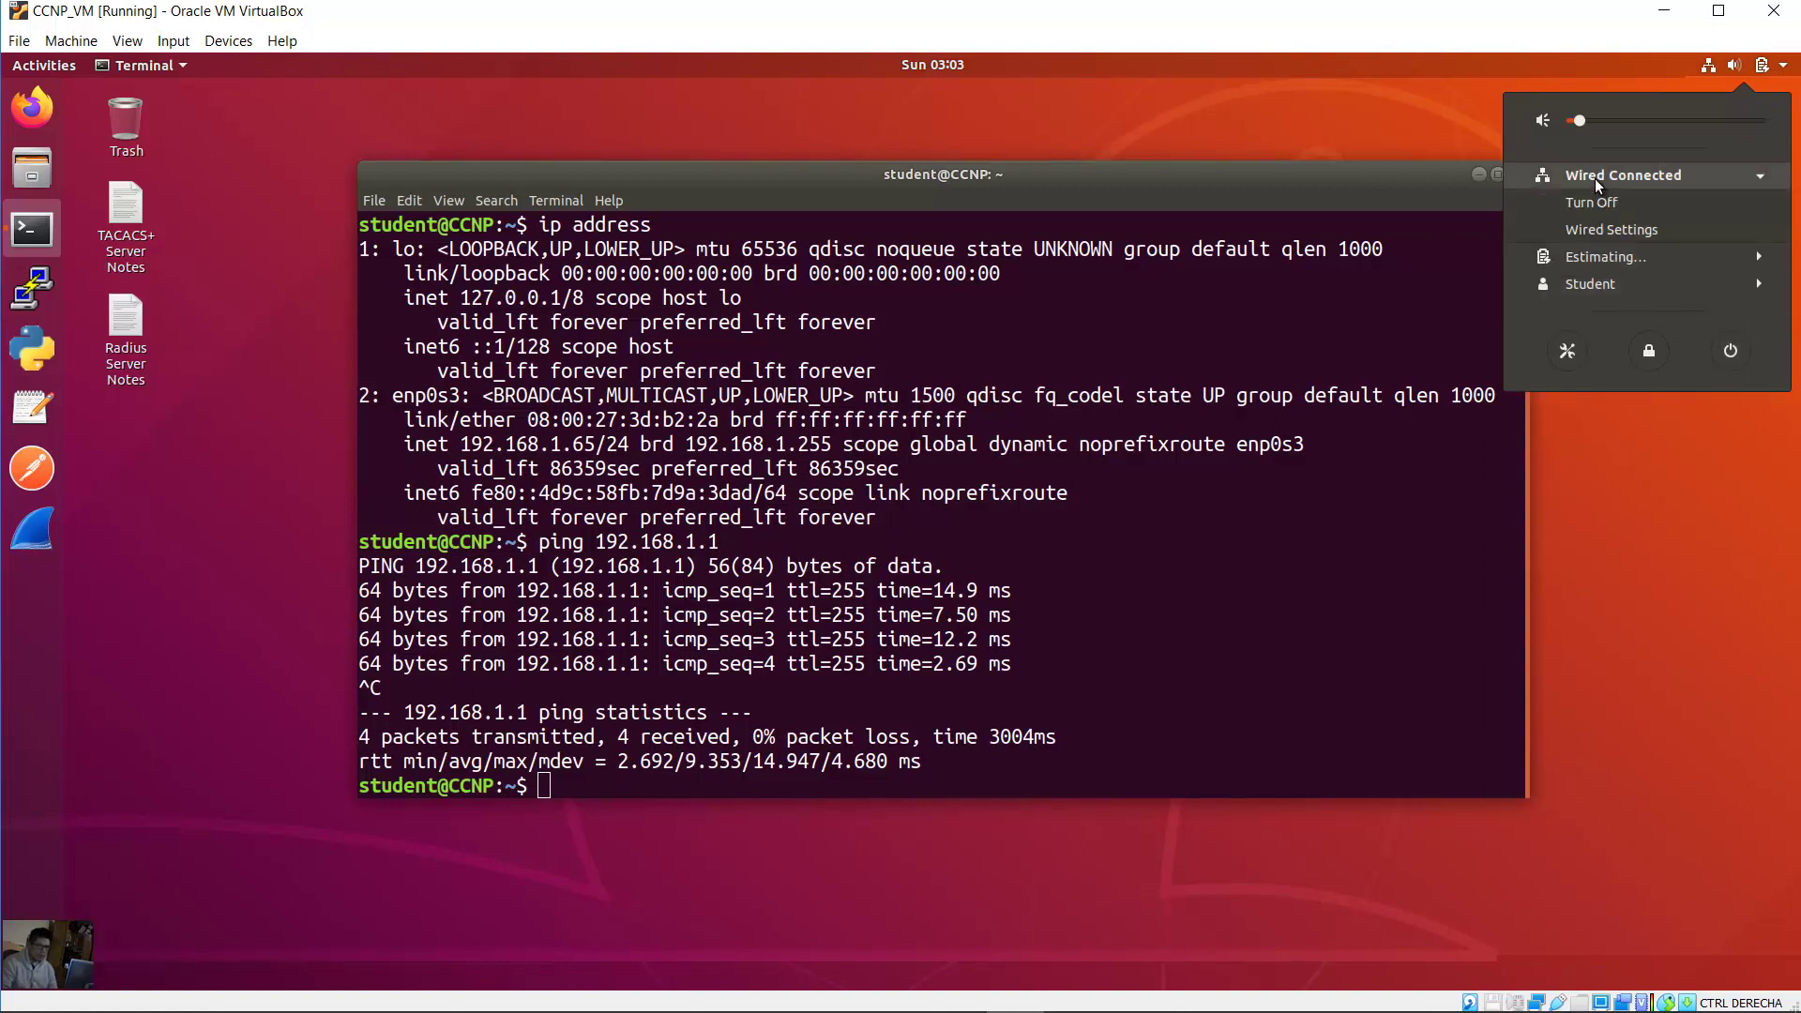
{"action": "left_click", "coordinate": [1608, 236]}
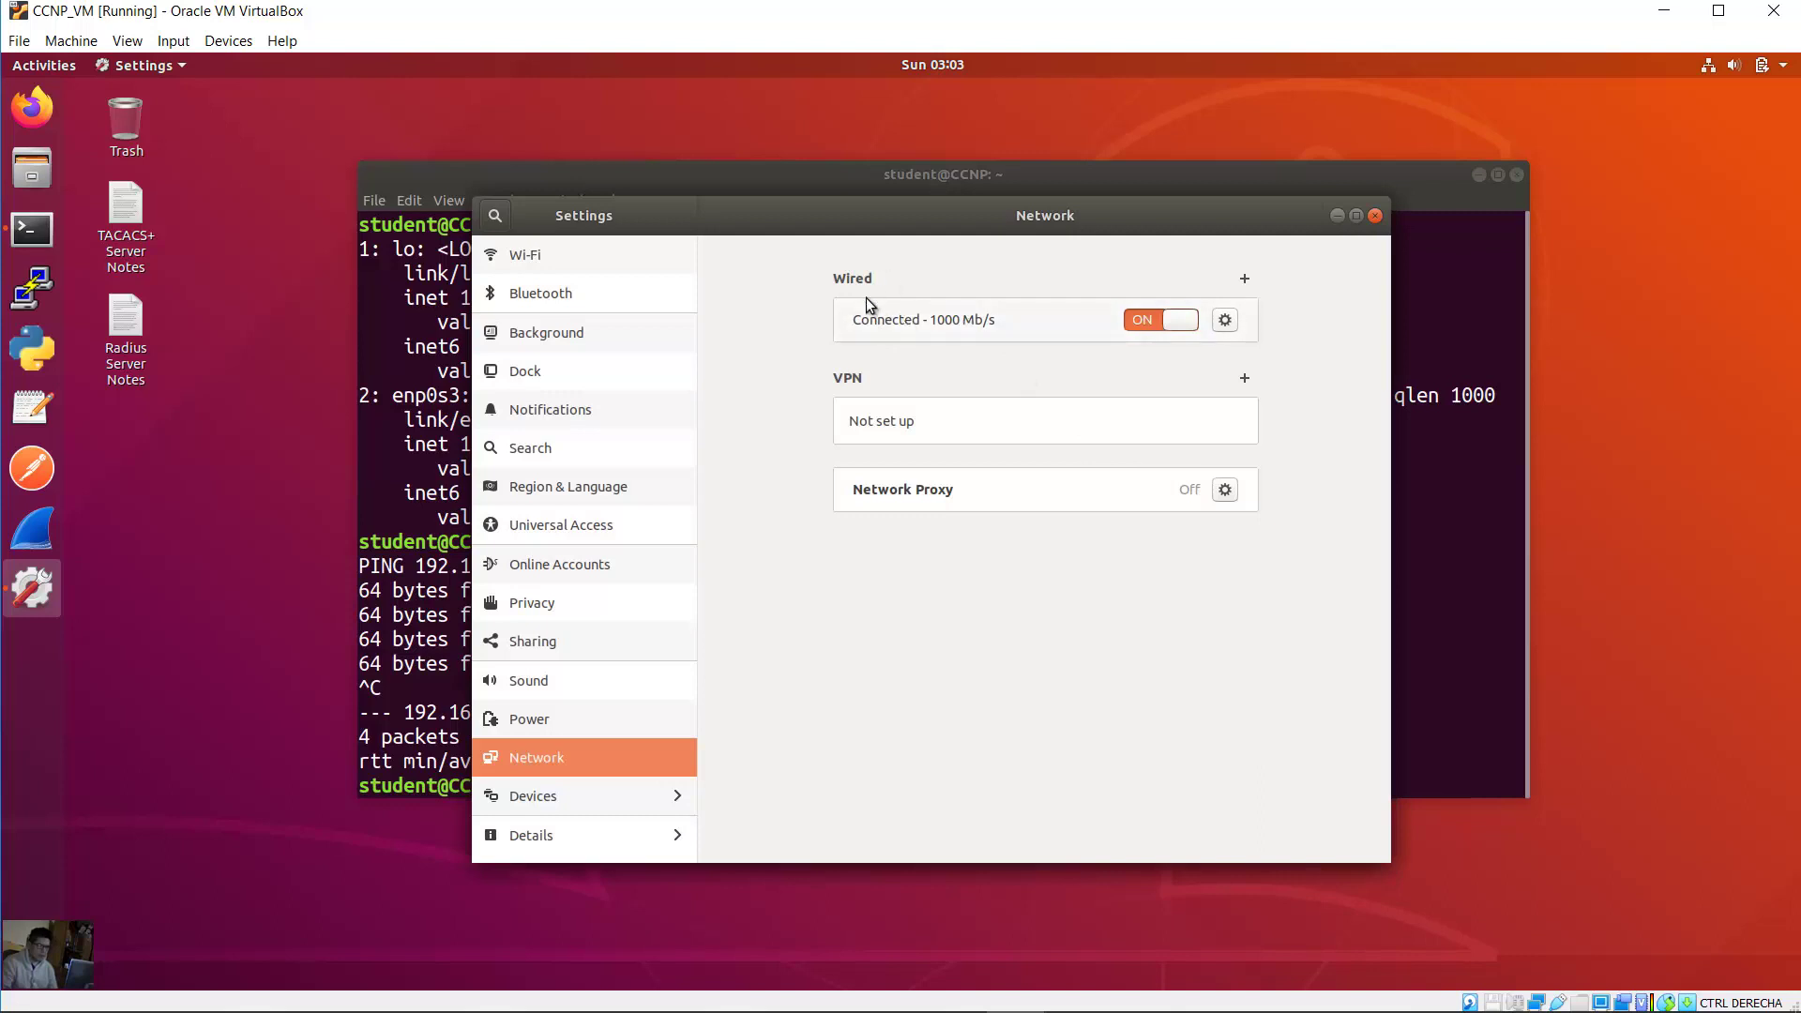
{"action": "left_click", "coordinate": [1226, 322]}
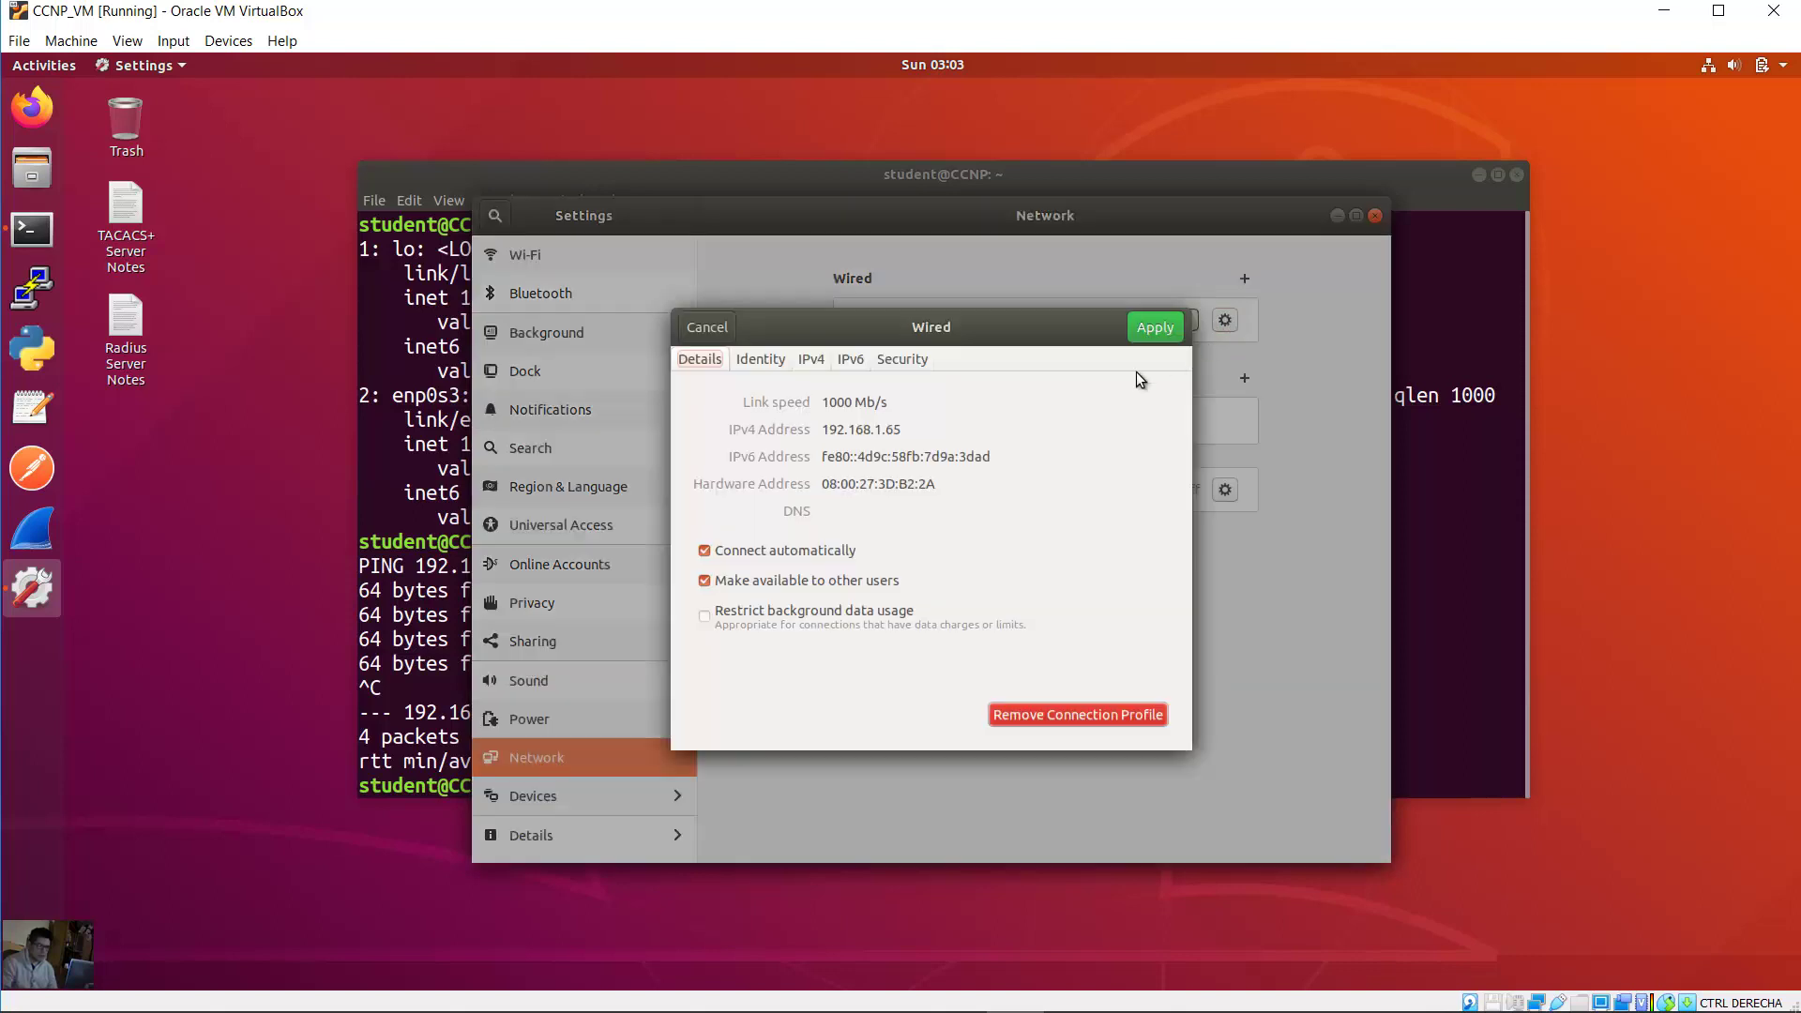
{"action": "left_click", "coordinate": [813, 362]}
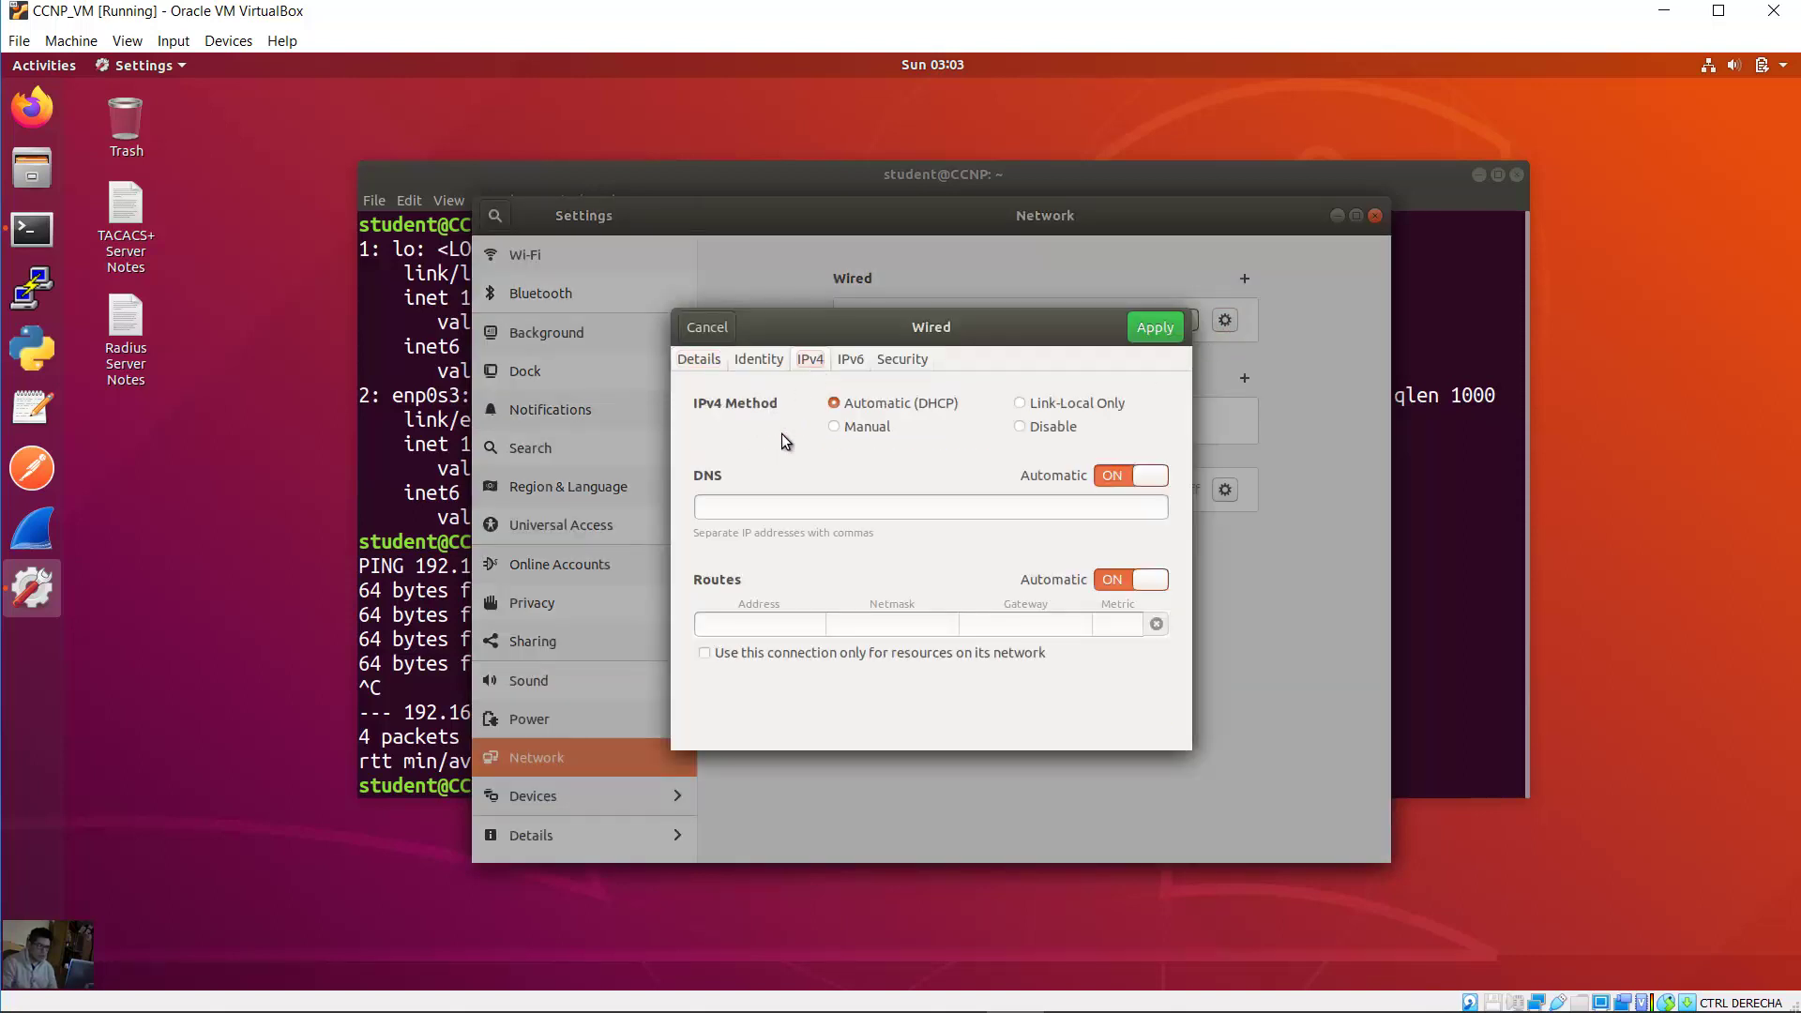
{"action": "left_click", "coordinate": [849, 359]}
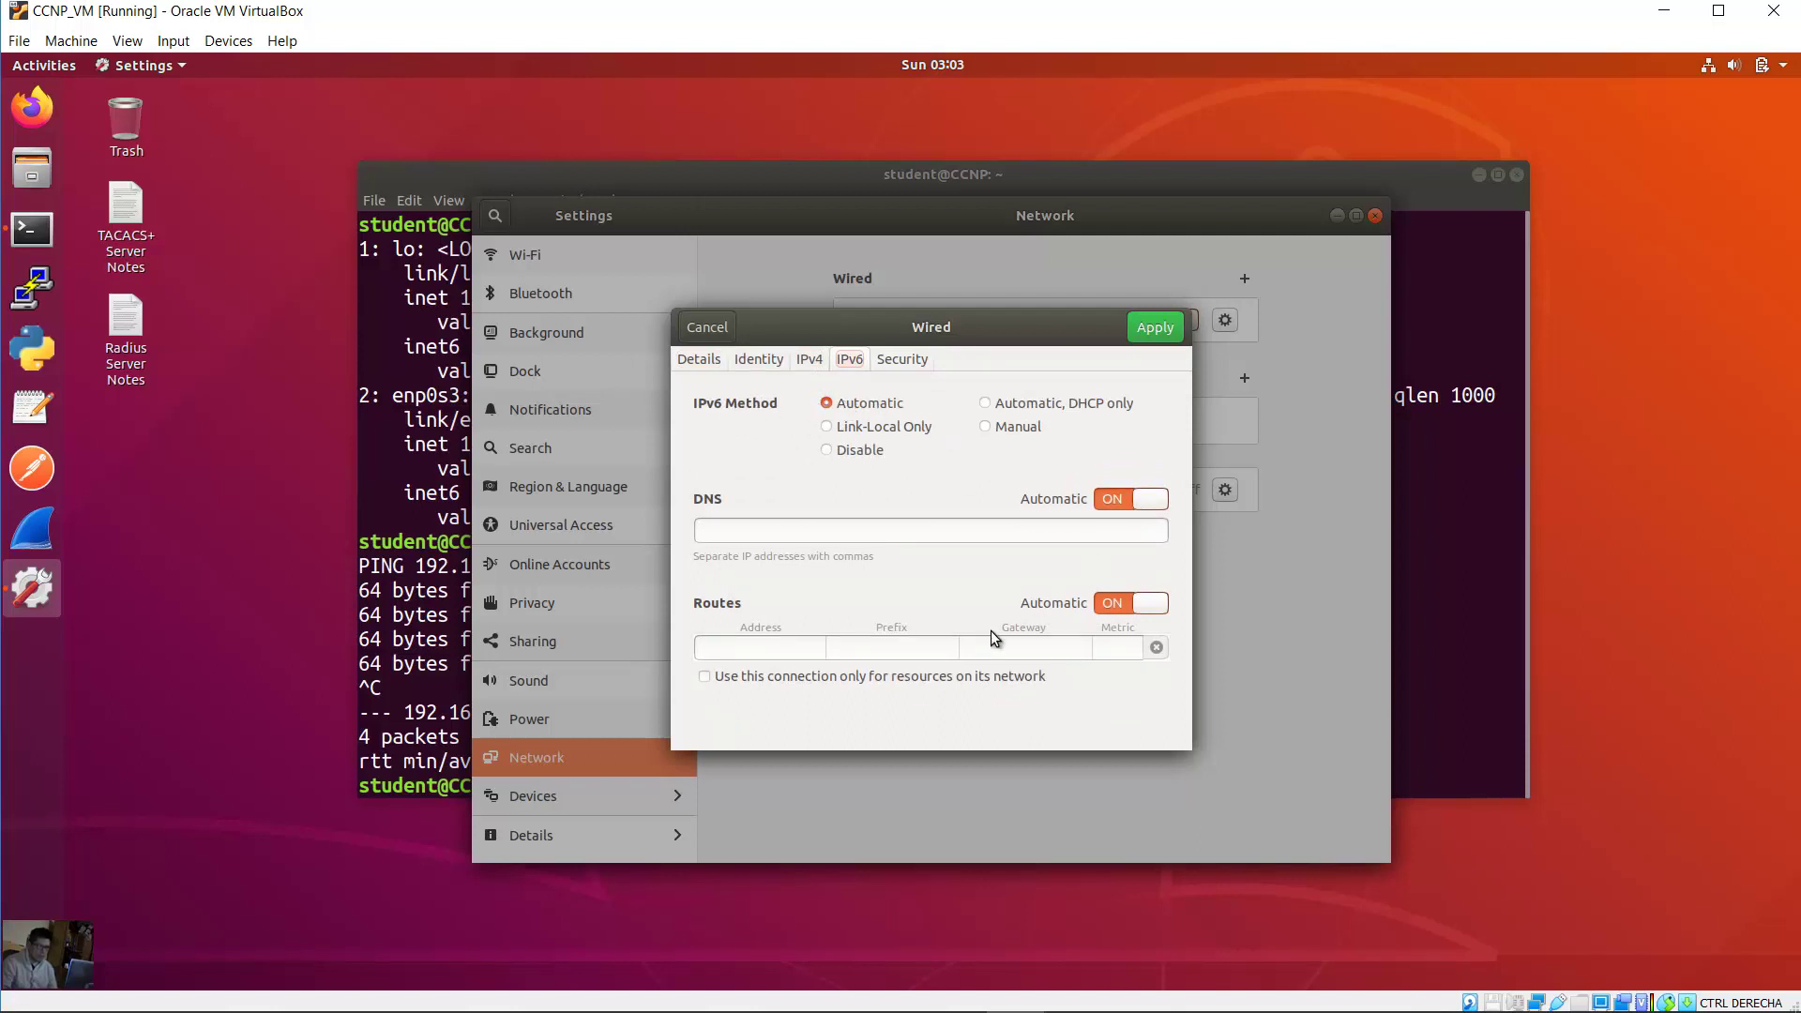
{"action": "left_click", "coordinate": [810, 360]}
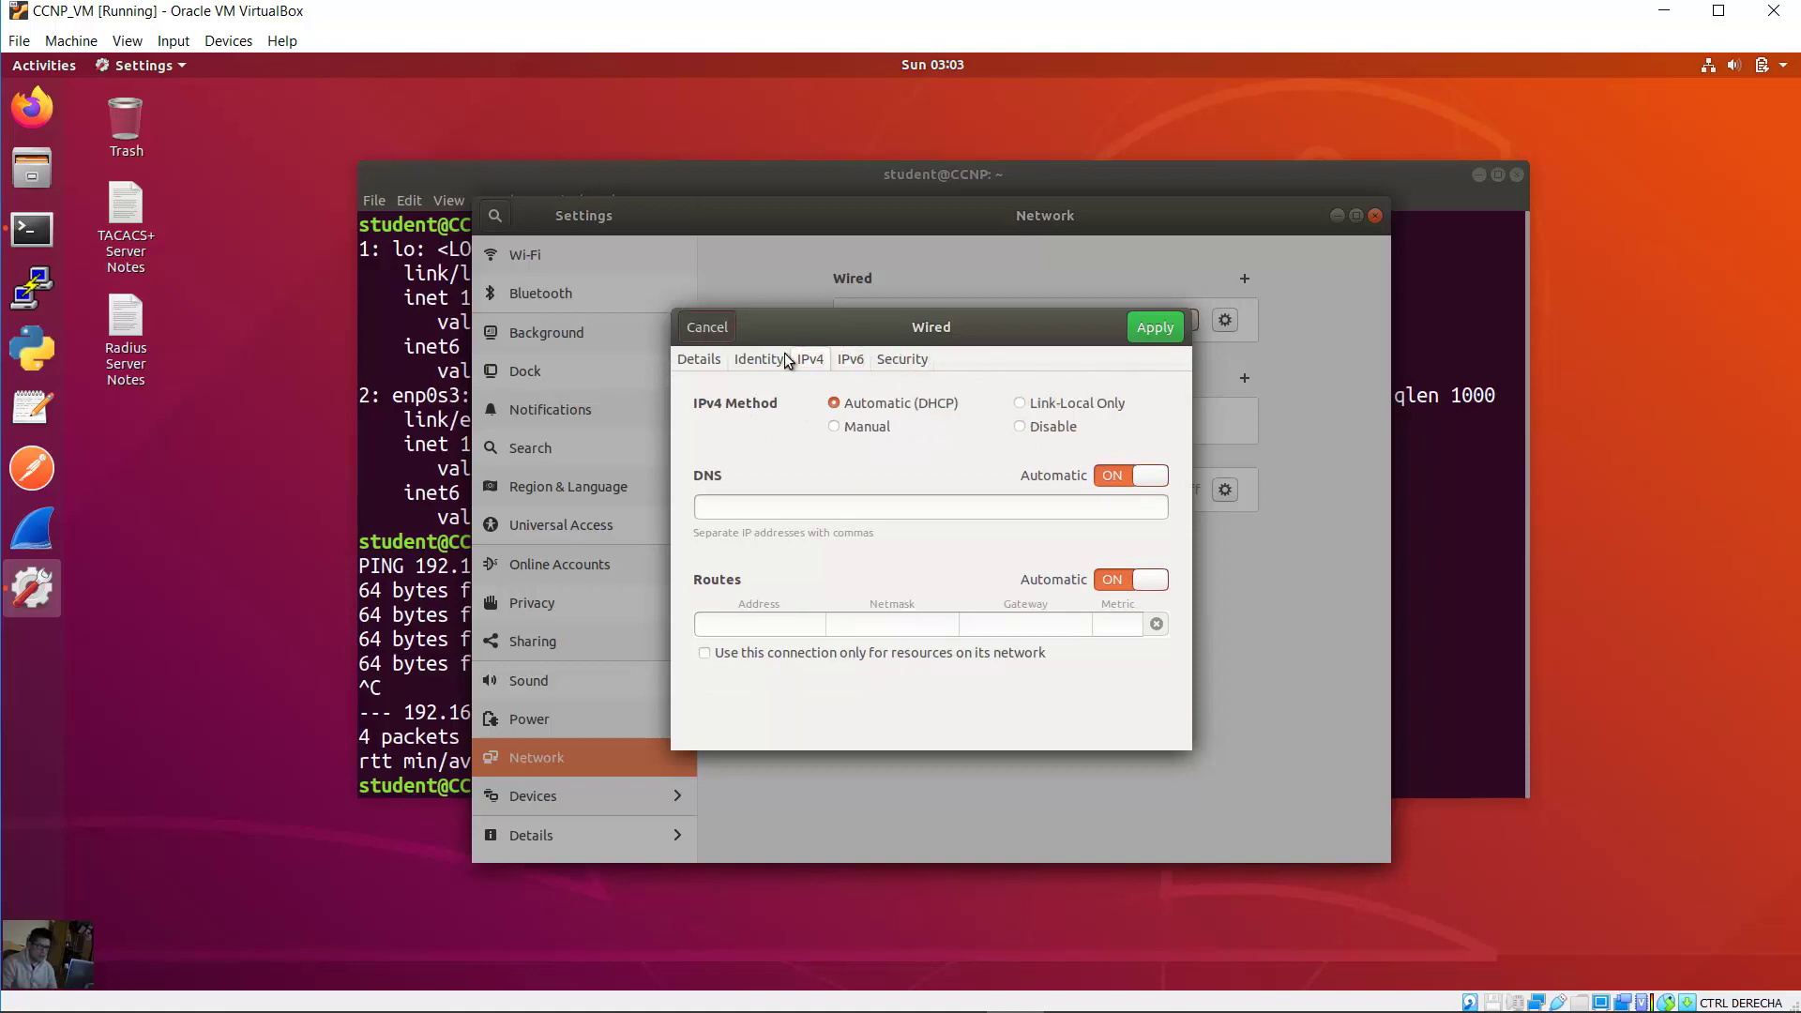
Close the wired connection and network settings windows and return to GNS3
{"action": "key", "text": "Escape"}
{"action": "left_click", "coordinate": [1374, 216]}
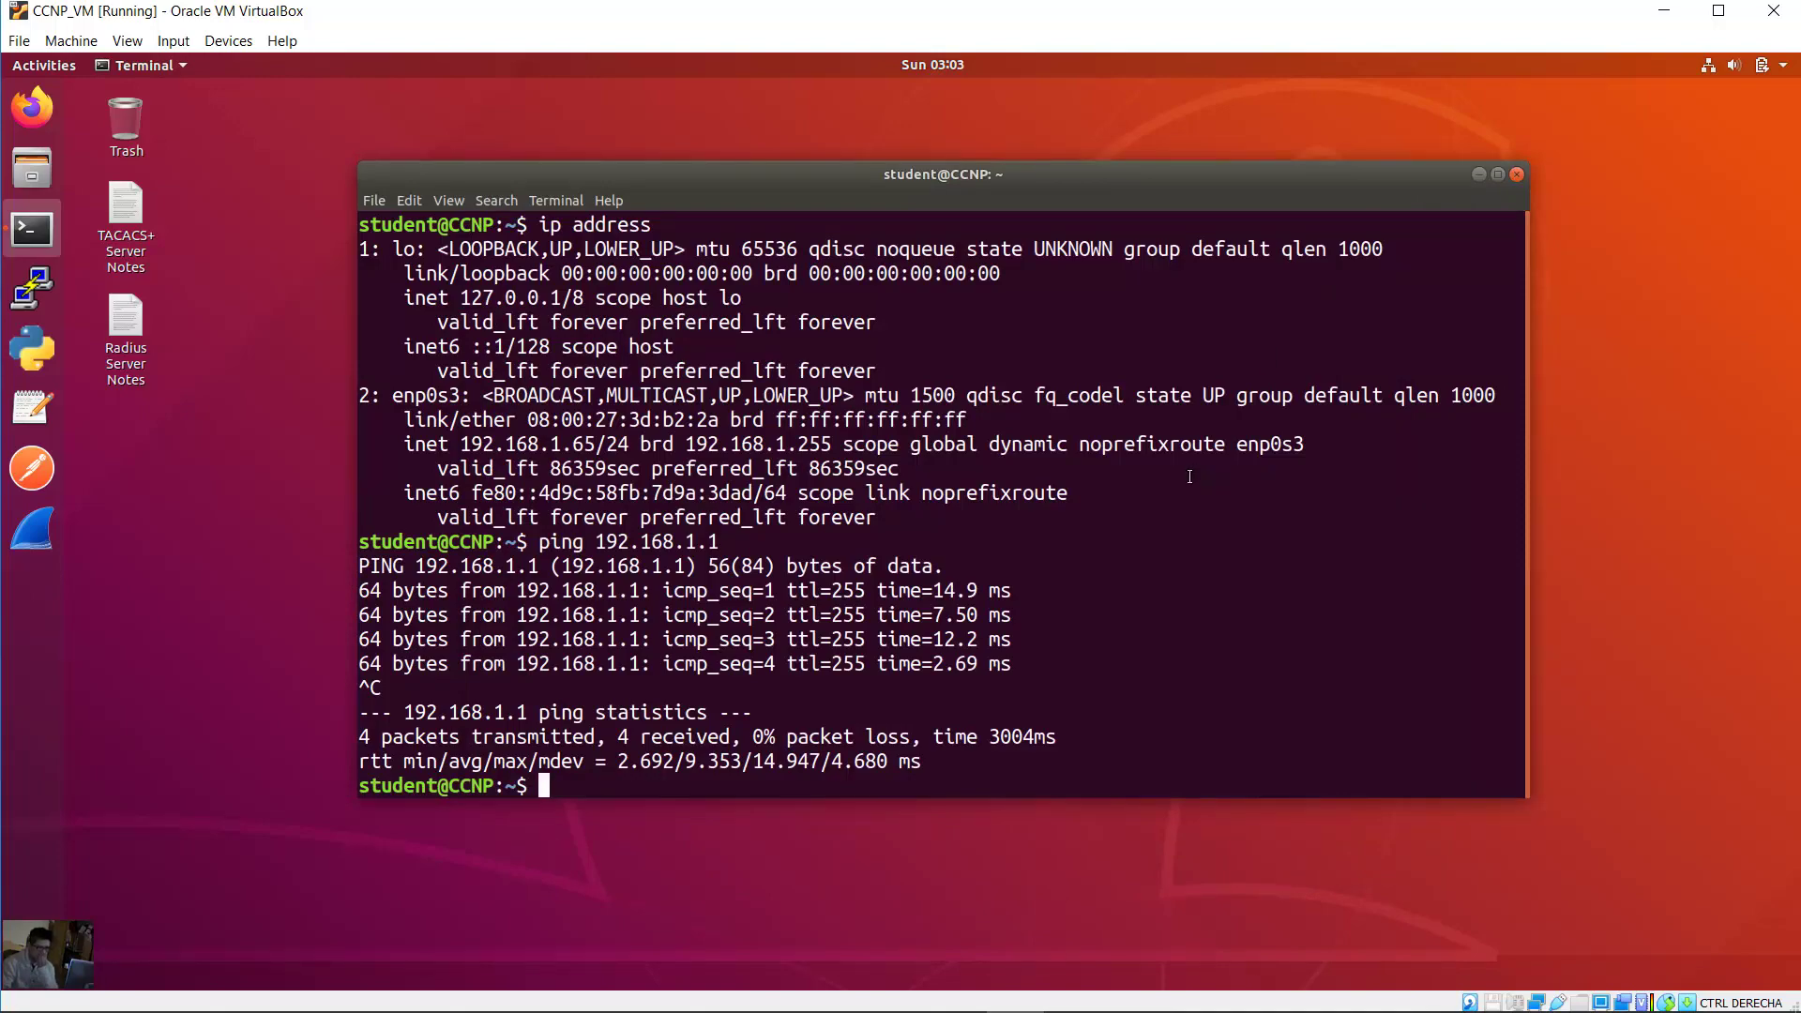
{"action": "key", "text": "alt+Tab"}
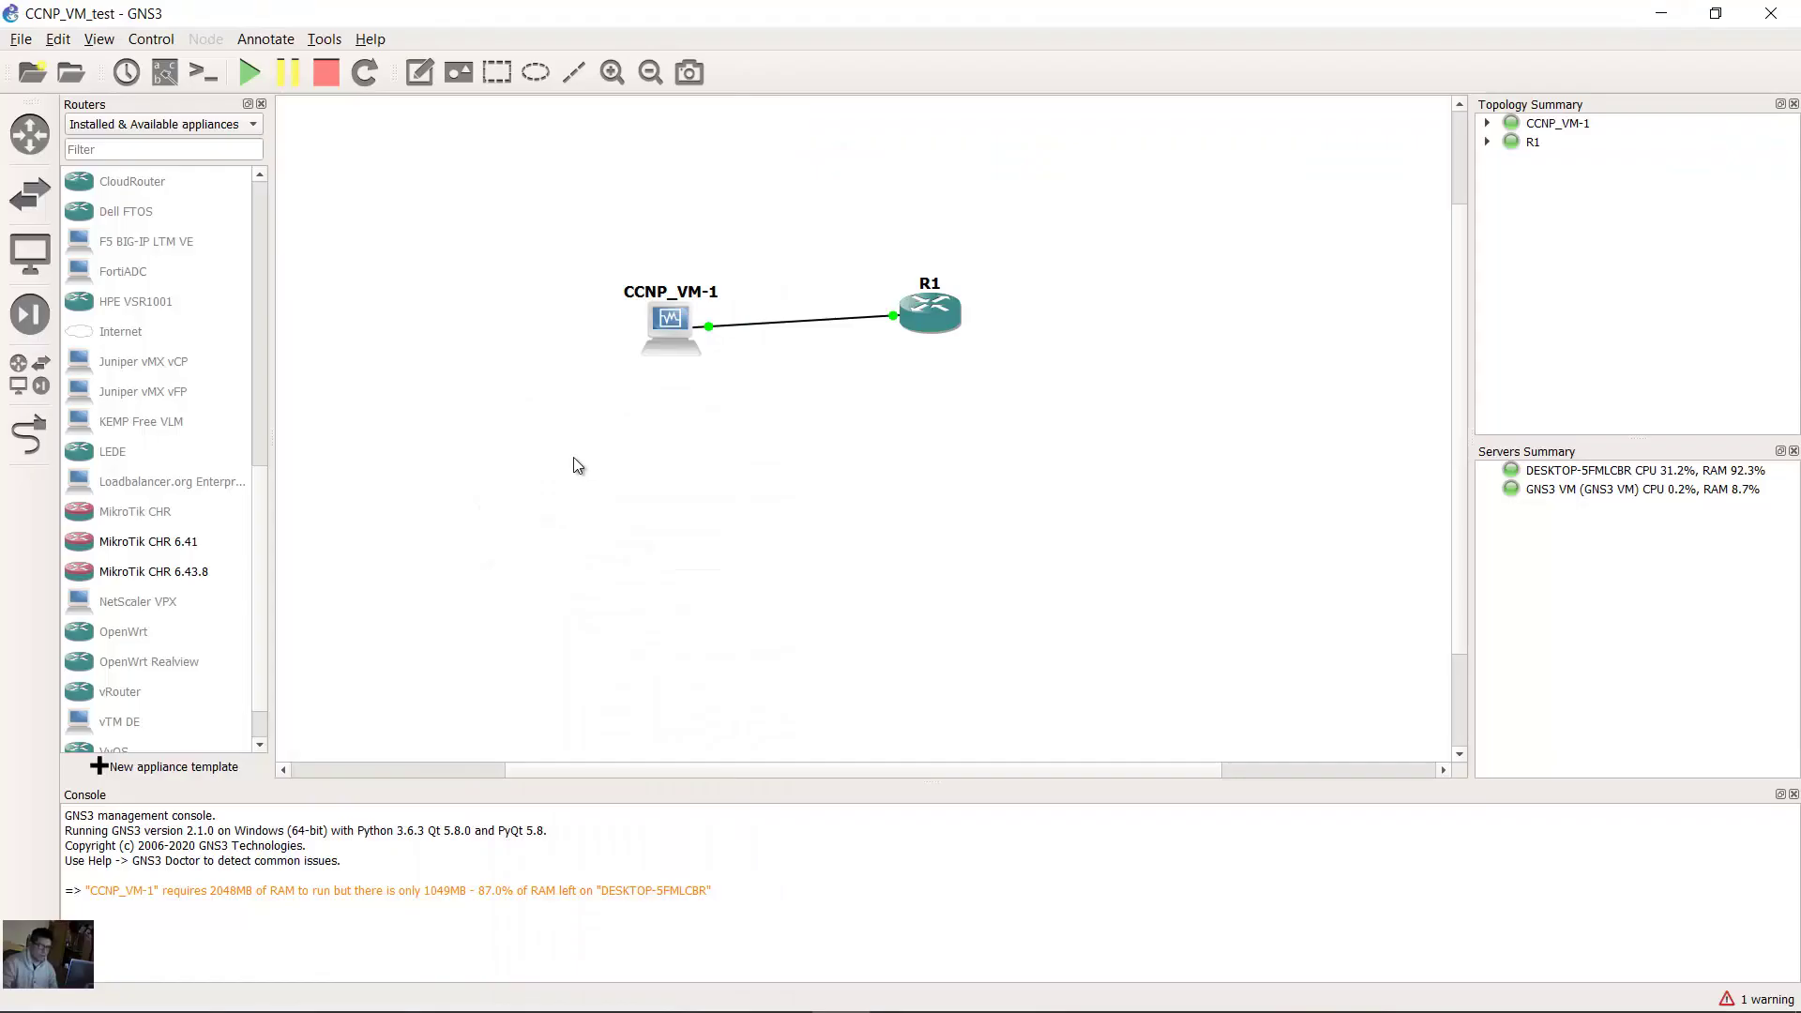